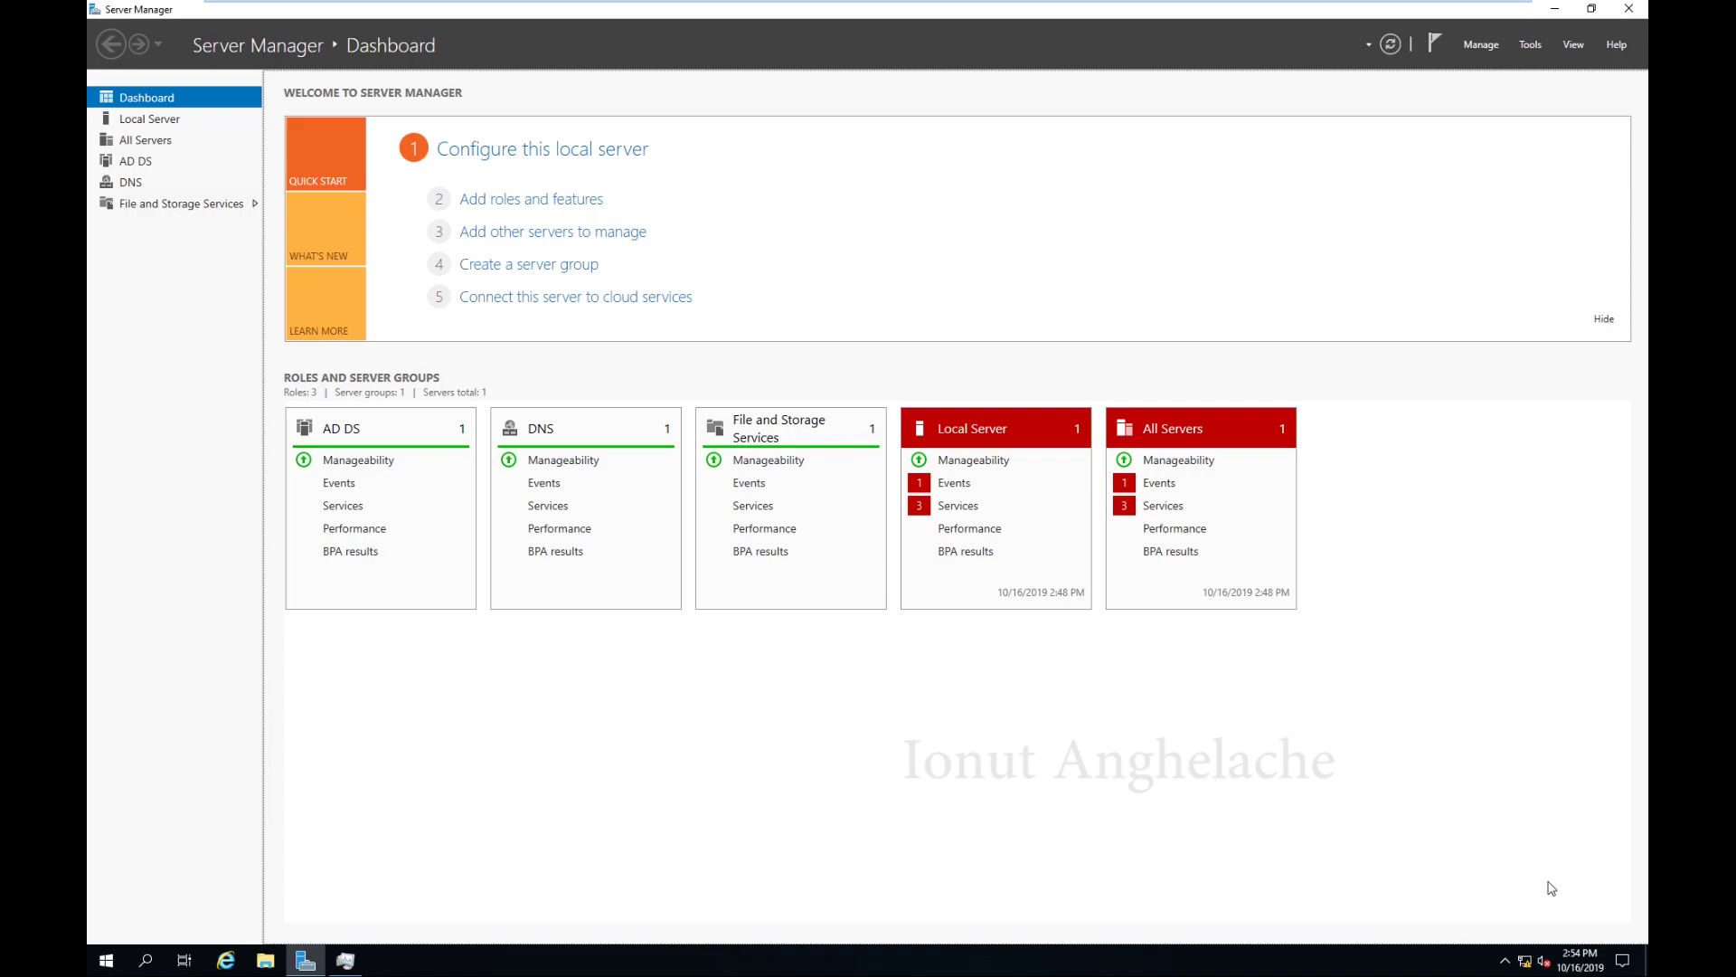
Bring up the taskbar network icon's menu with the Network & Internet settings option
right_click(1525, 960)
left_click(1283, 854)
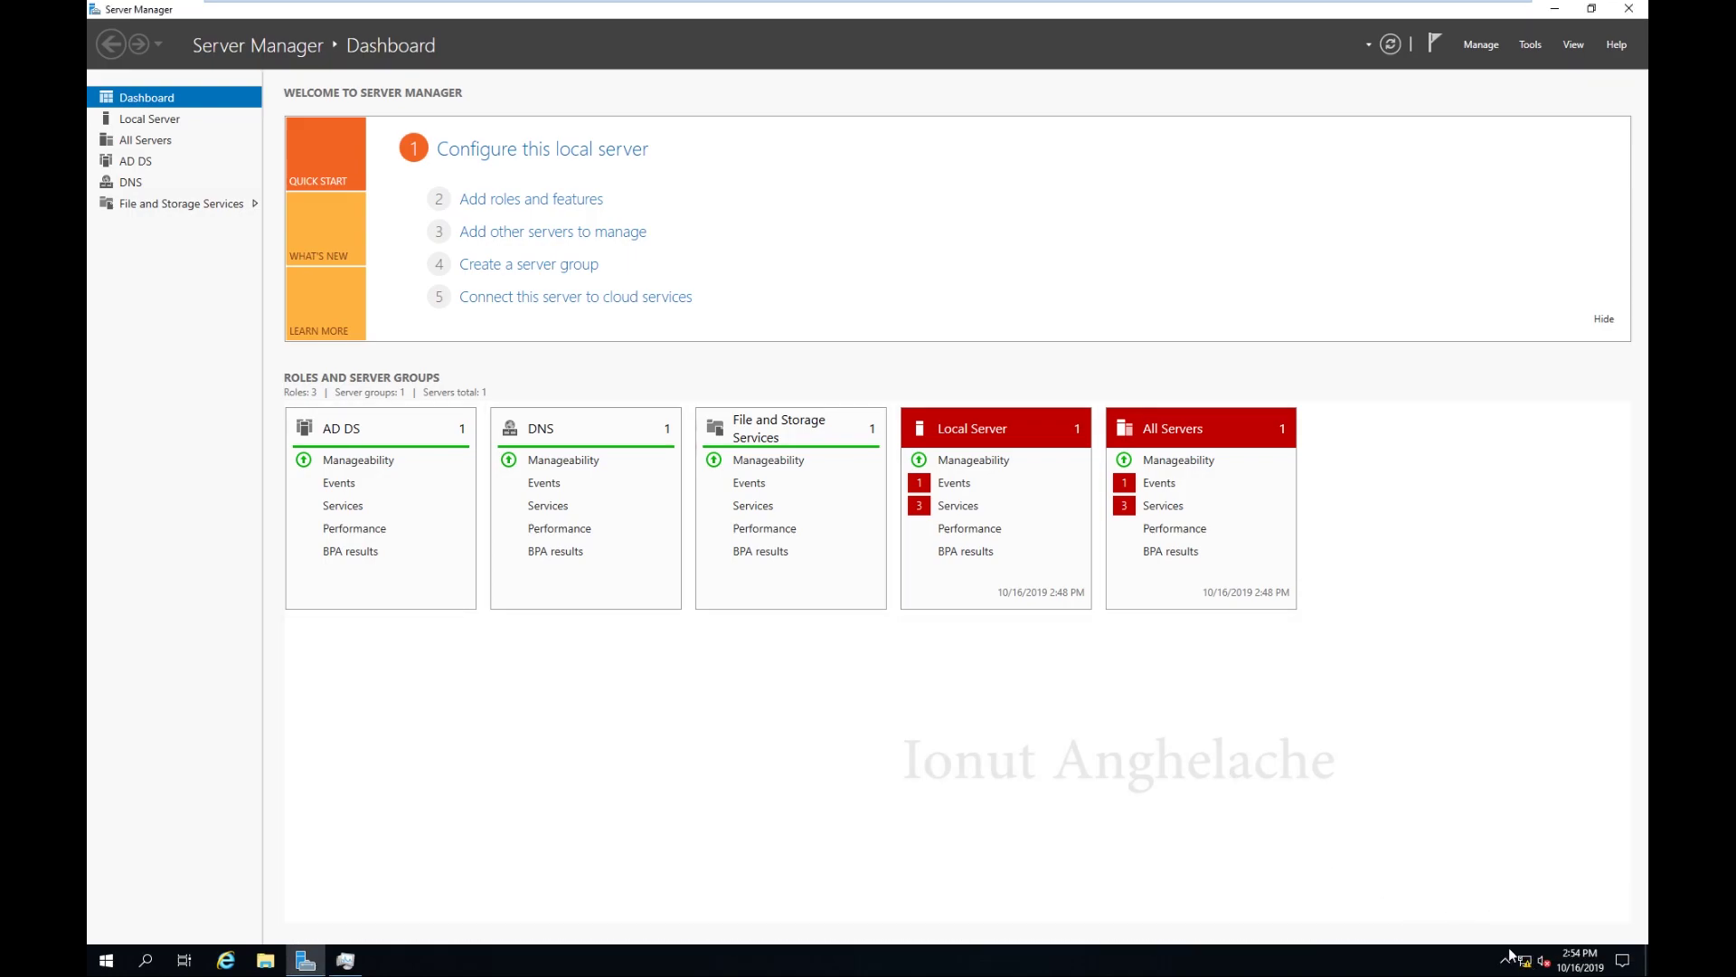
right_click(1526, 964)
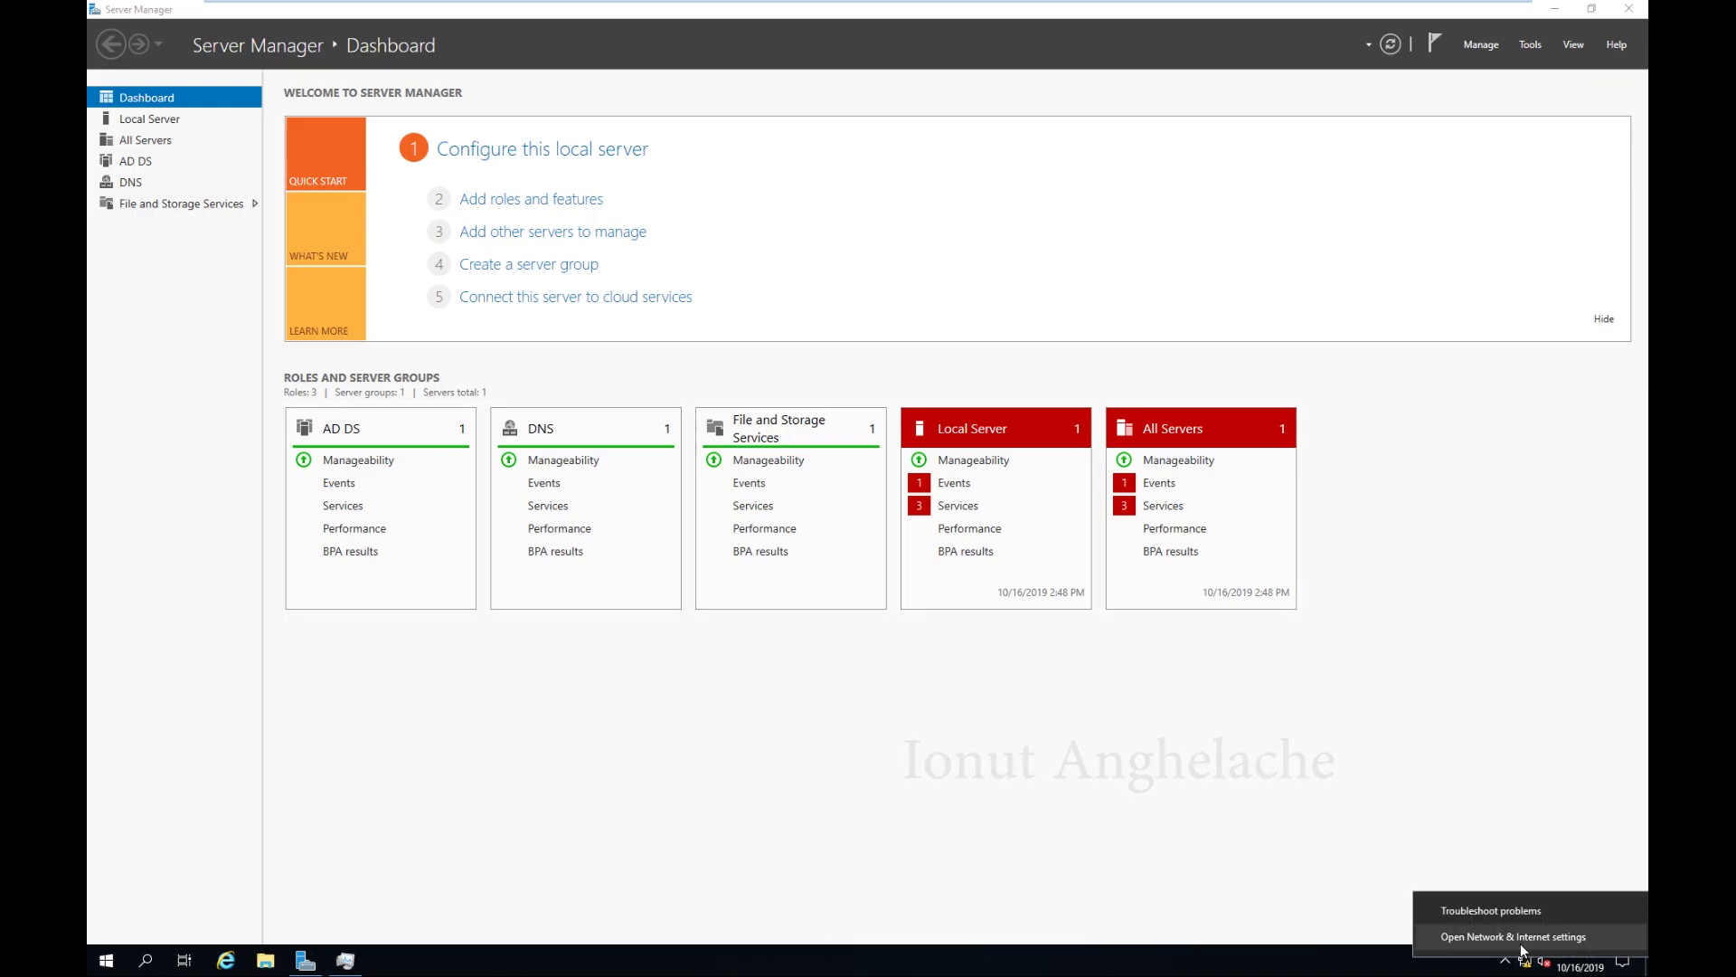
From the Ethernet settings page, get past the control.exe access error to the Network and Sharing Center
left_click(1513, 937)
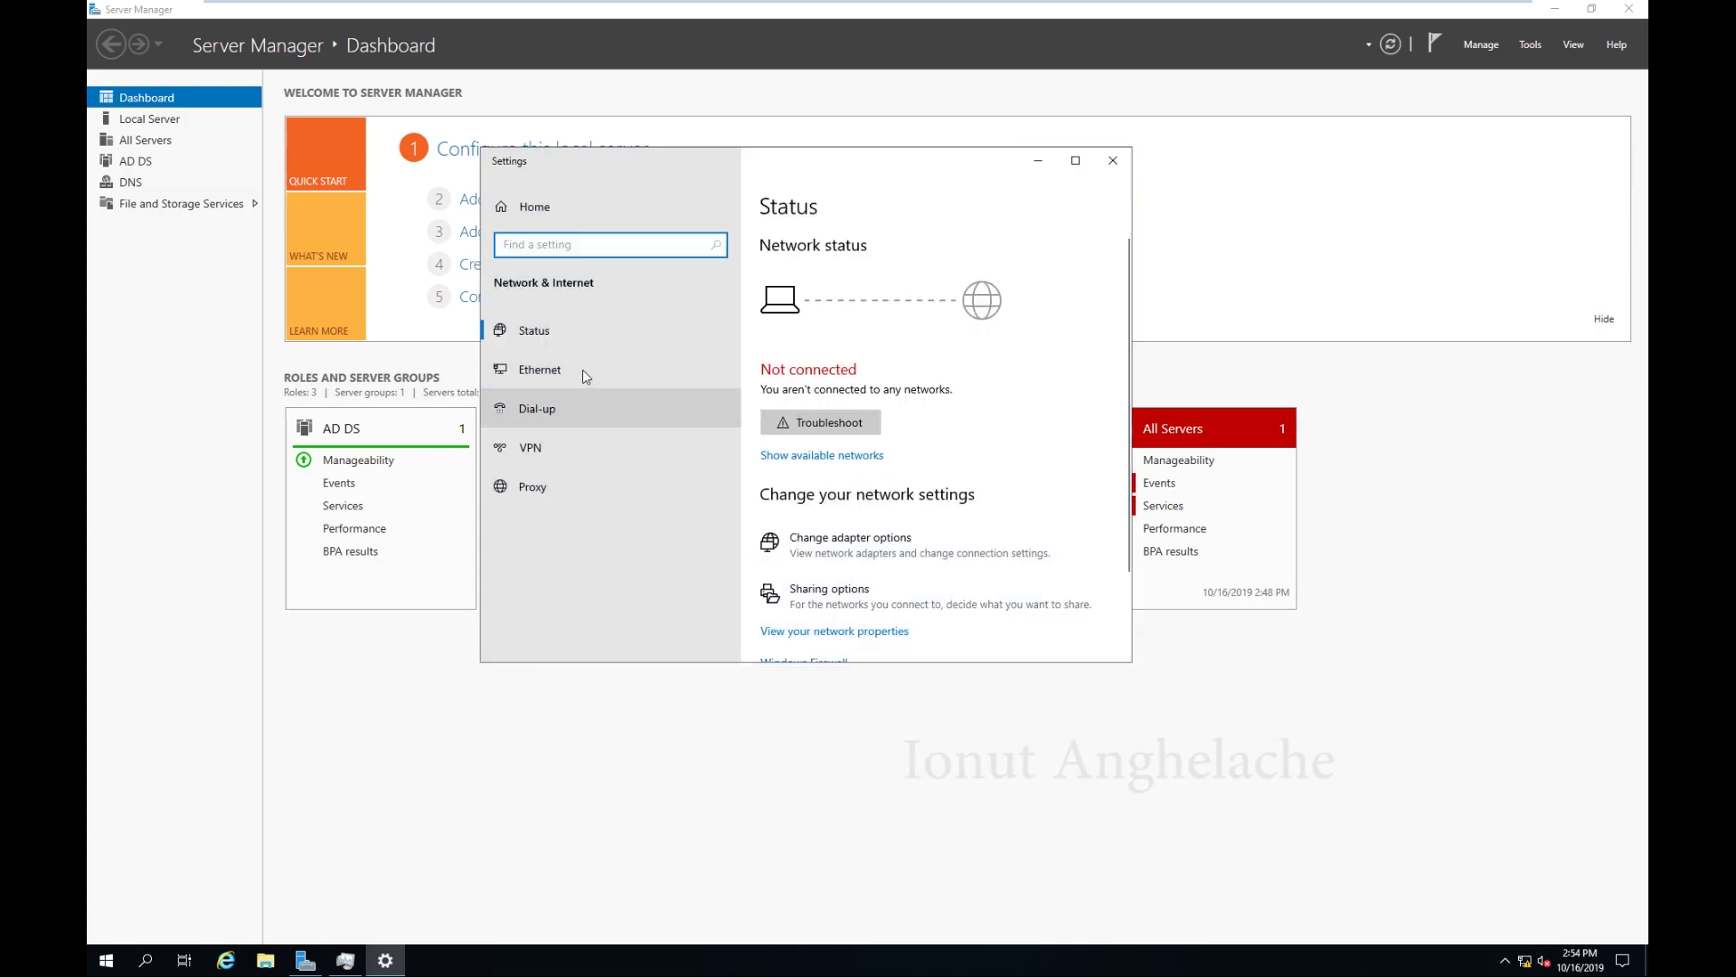
left_click(586, 371)
left_click(847, 385)
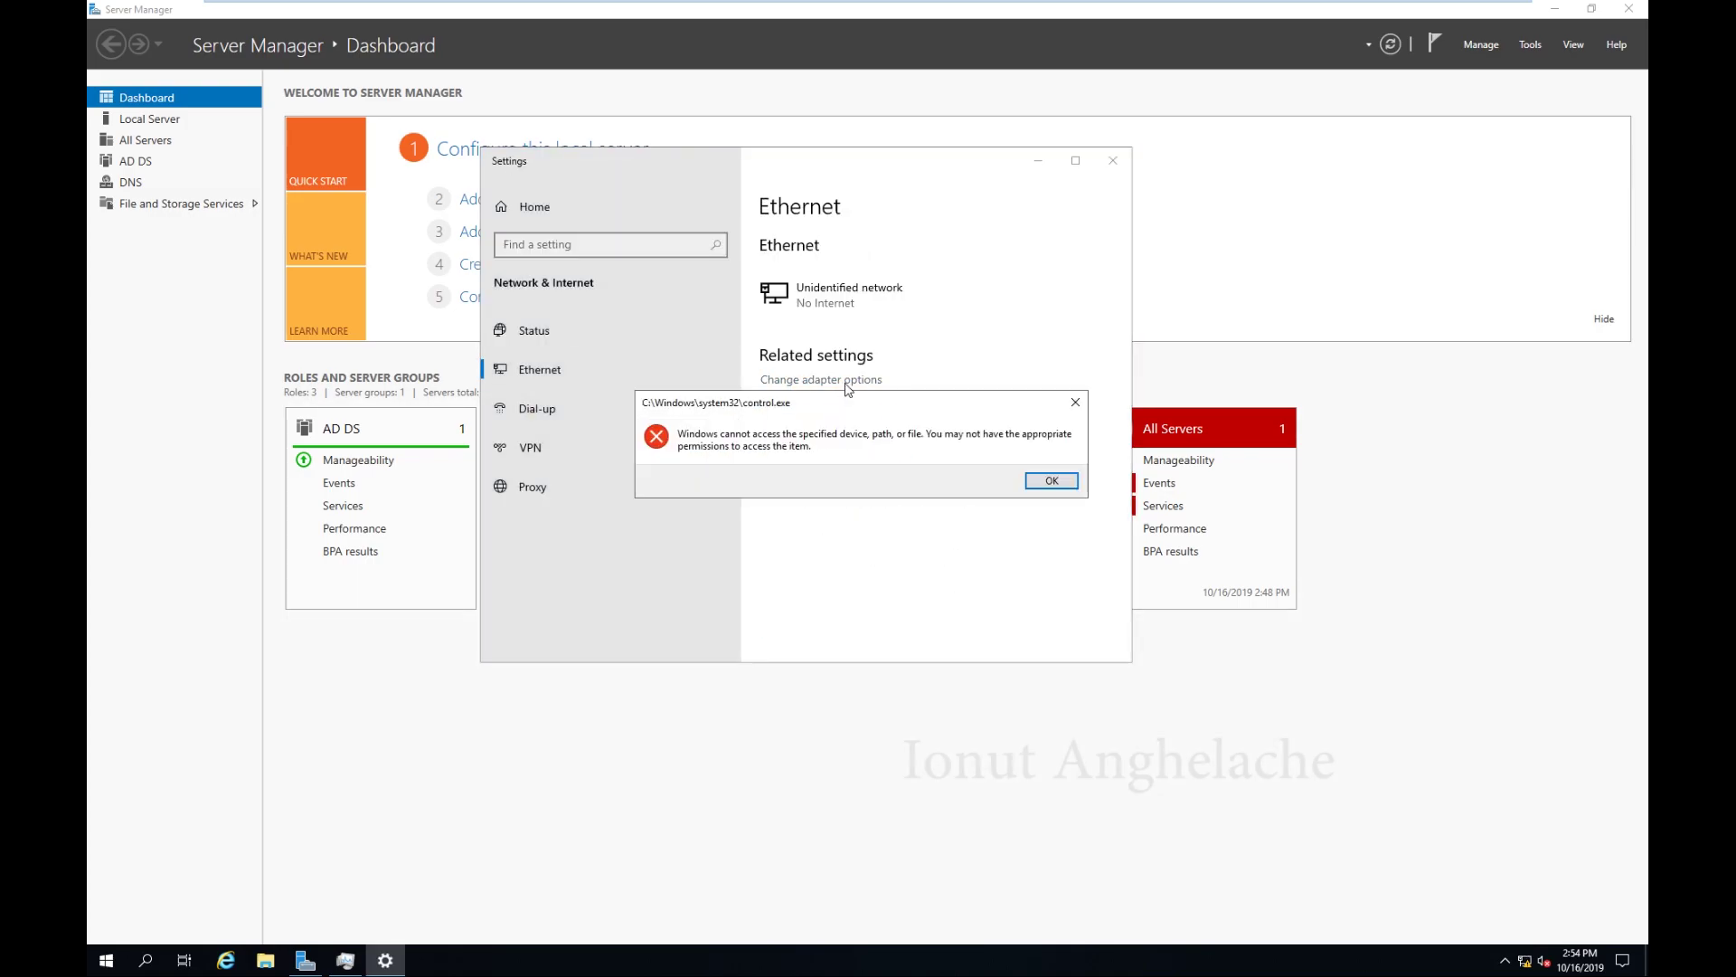
left_click_drag(924, 362, 906, 284)
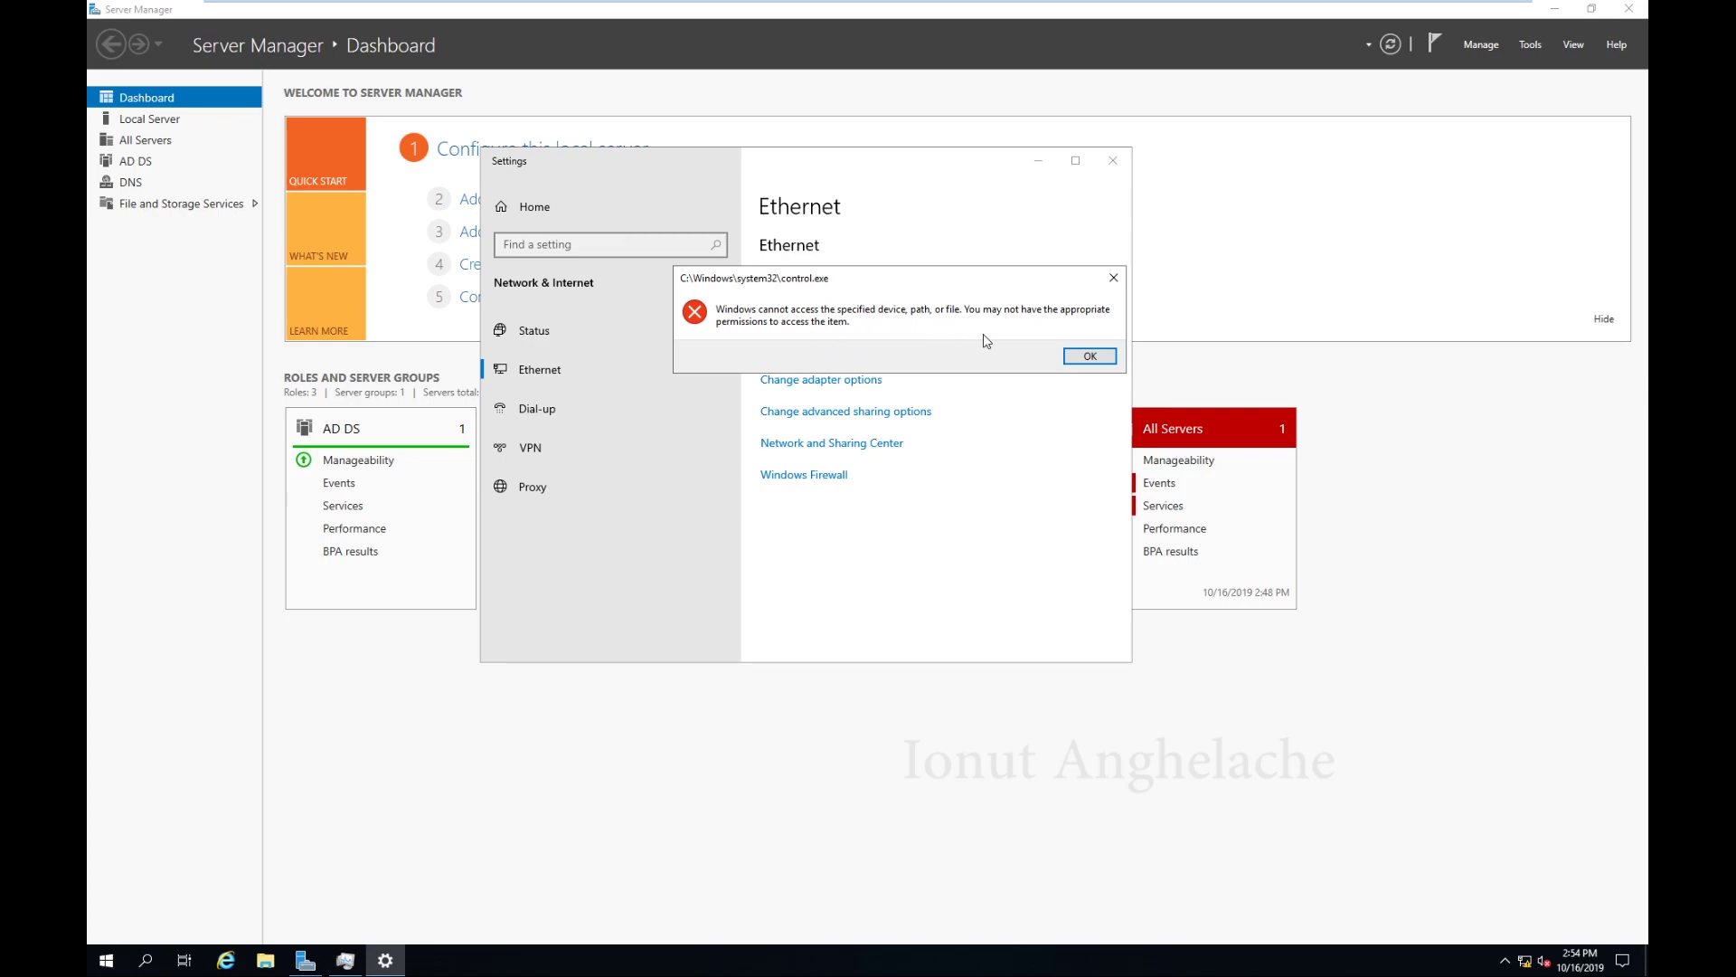
left_click(1090, 355)
left_click(859, 448)
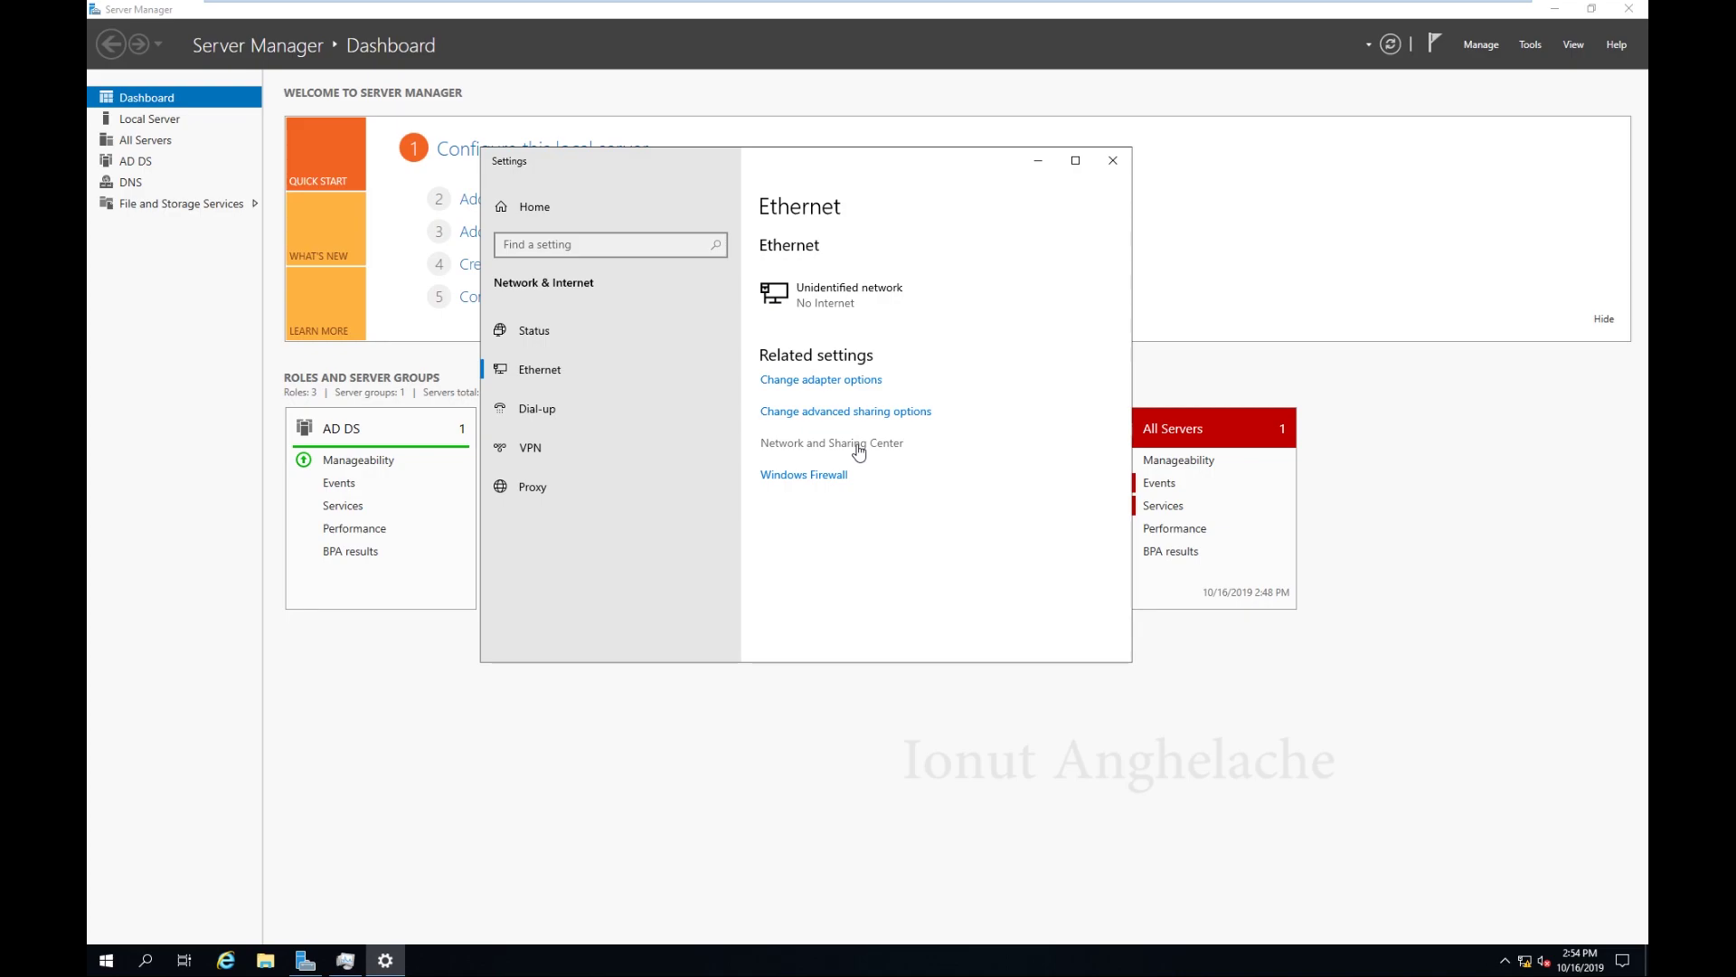
Show the server's Ethernet0 IPv4 properties: static 192.168.1.200 with preferred DNS 192.168.1.200
left_click(548, 321)
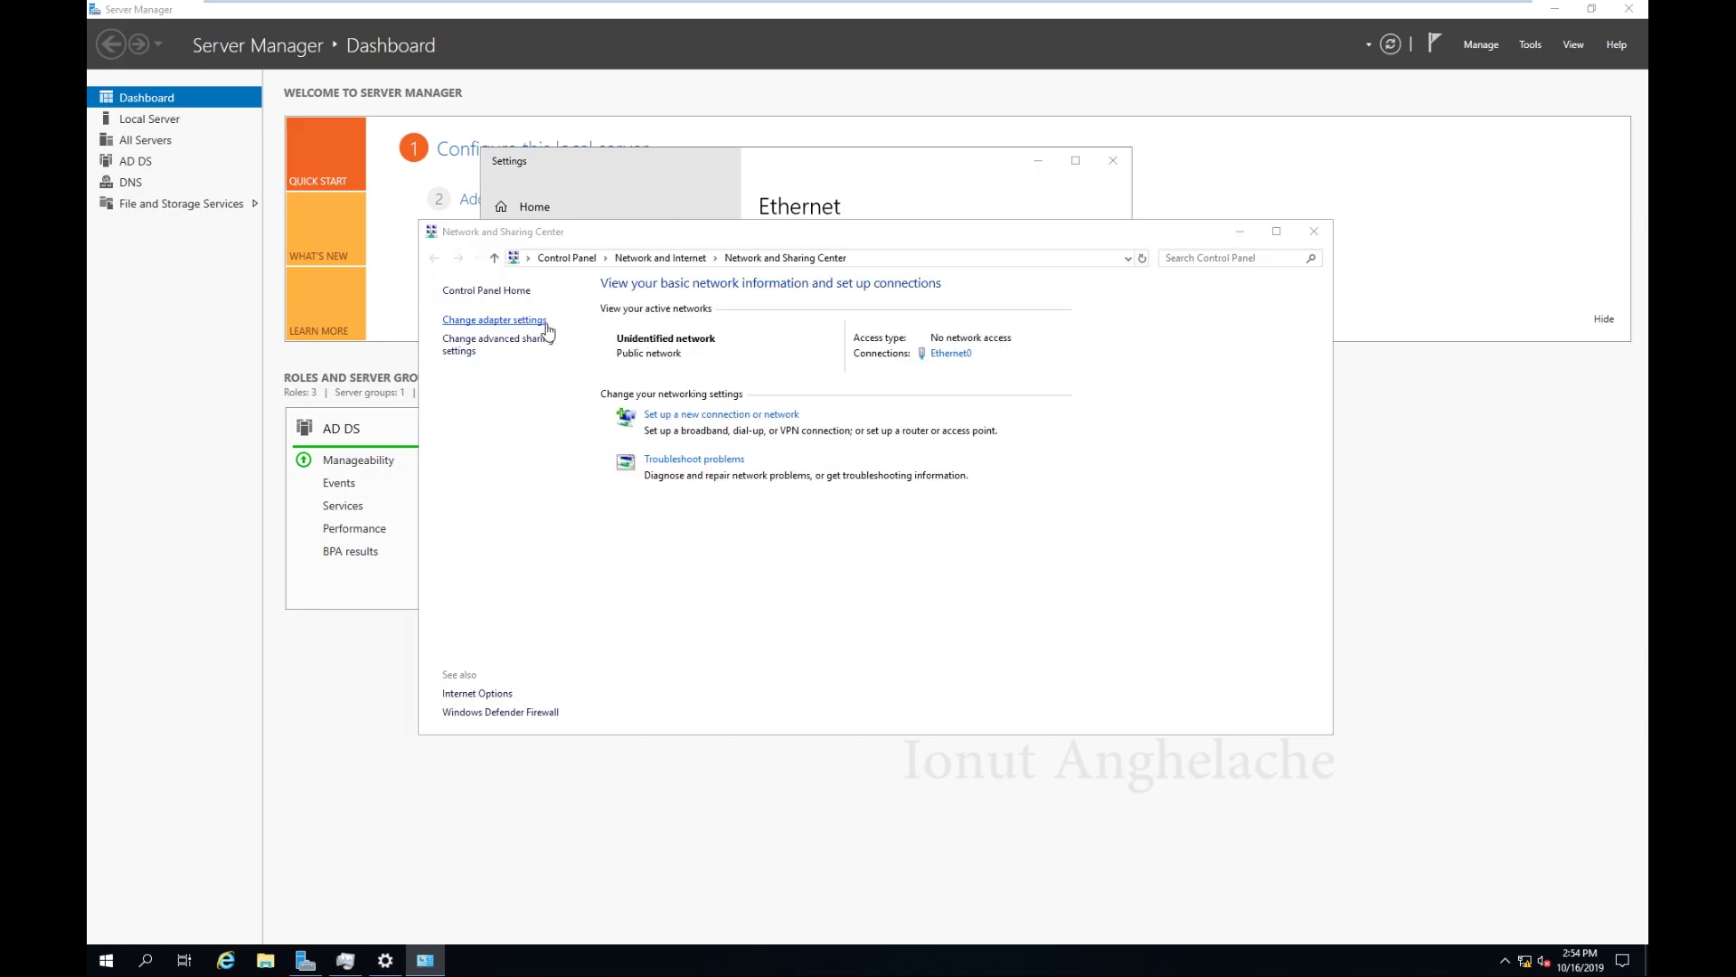
right_click(536, 342)
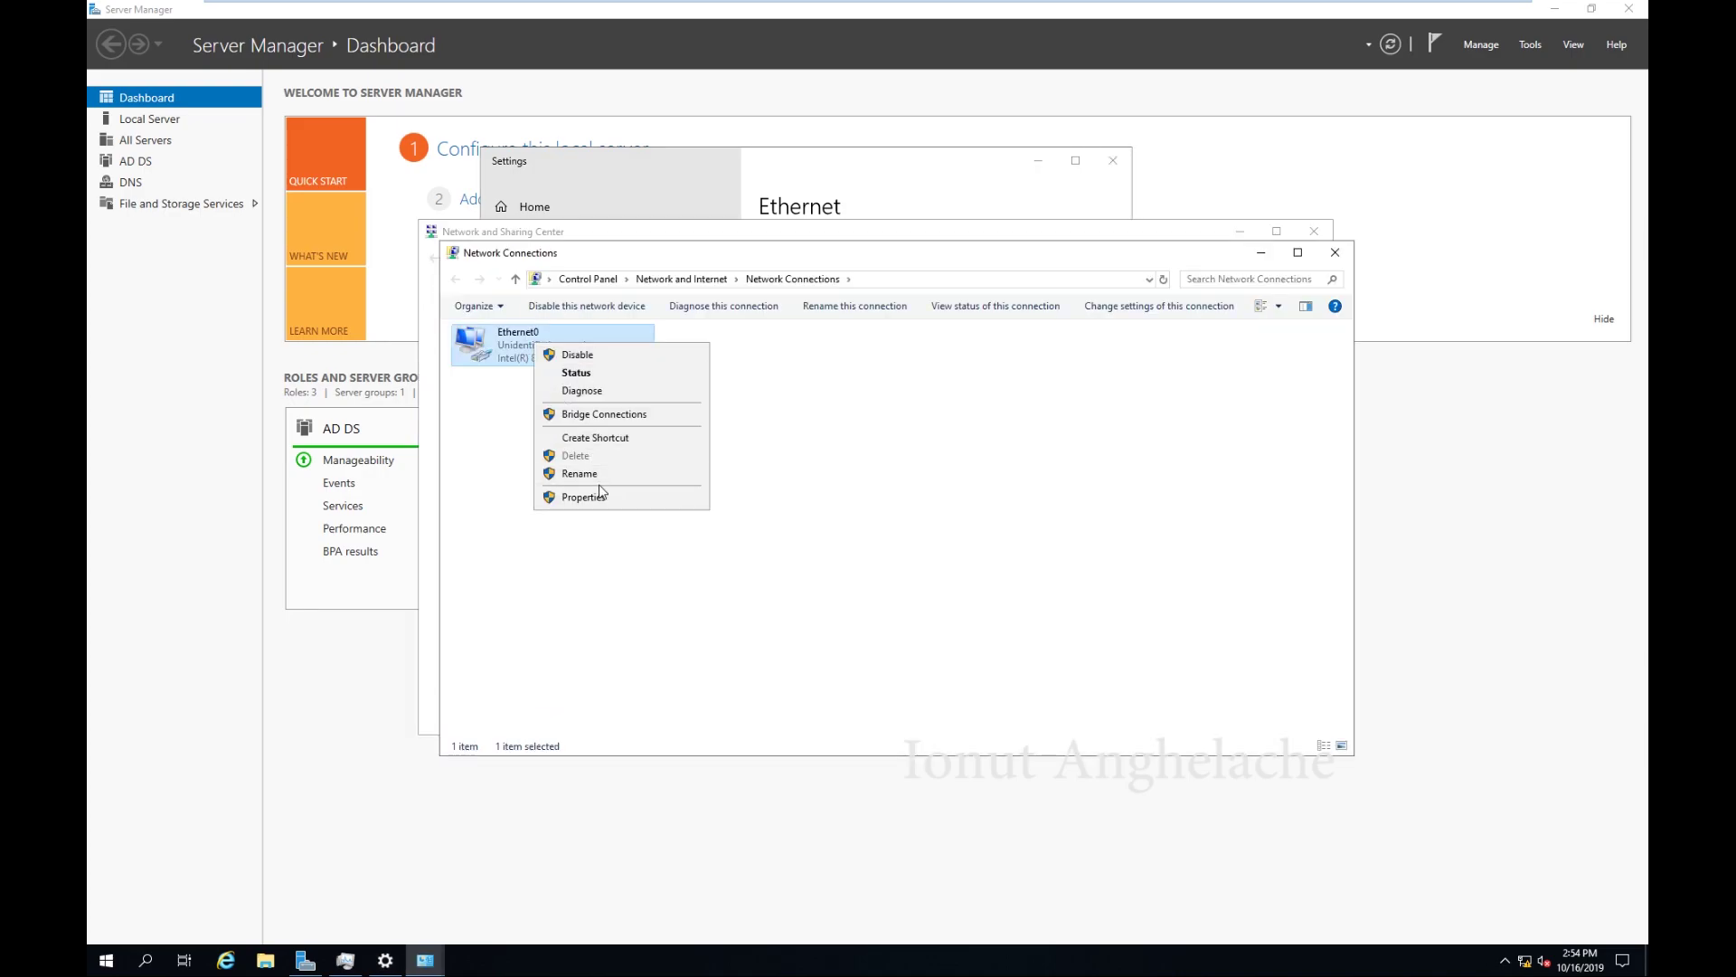
left_click(603, 498)
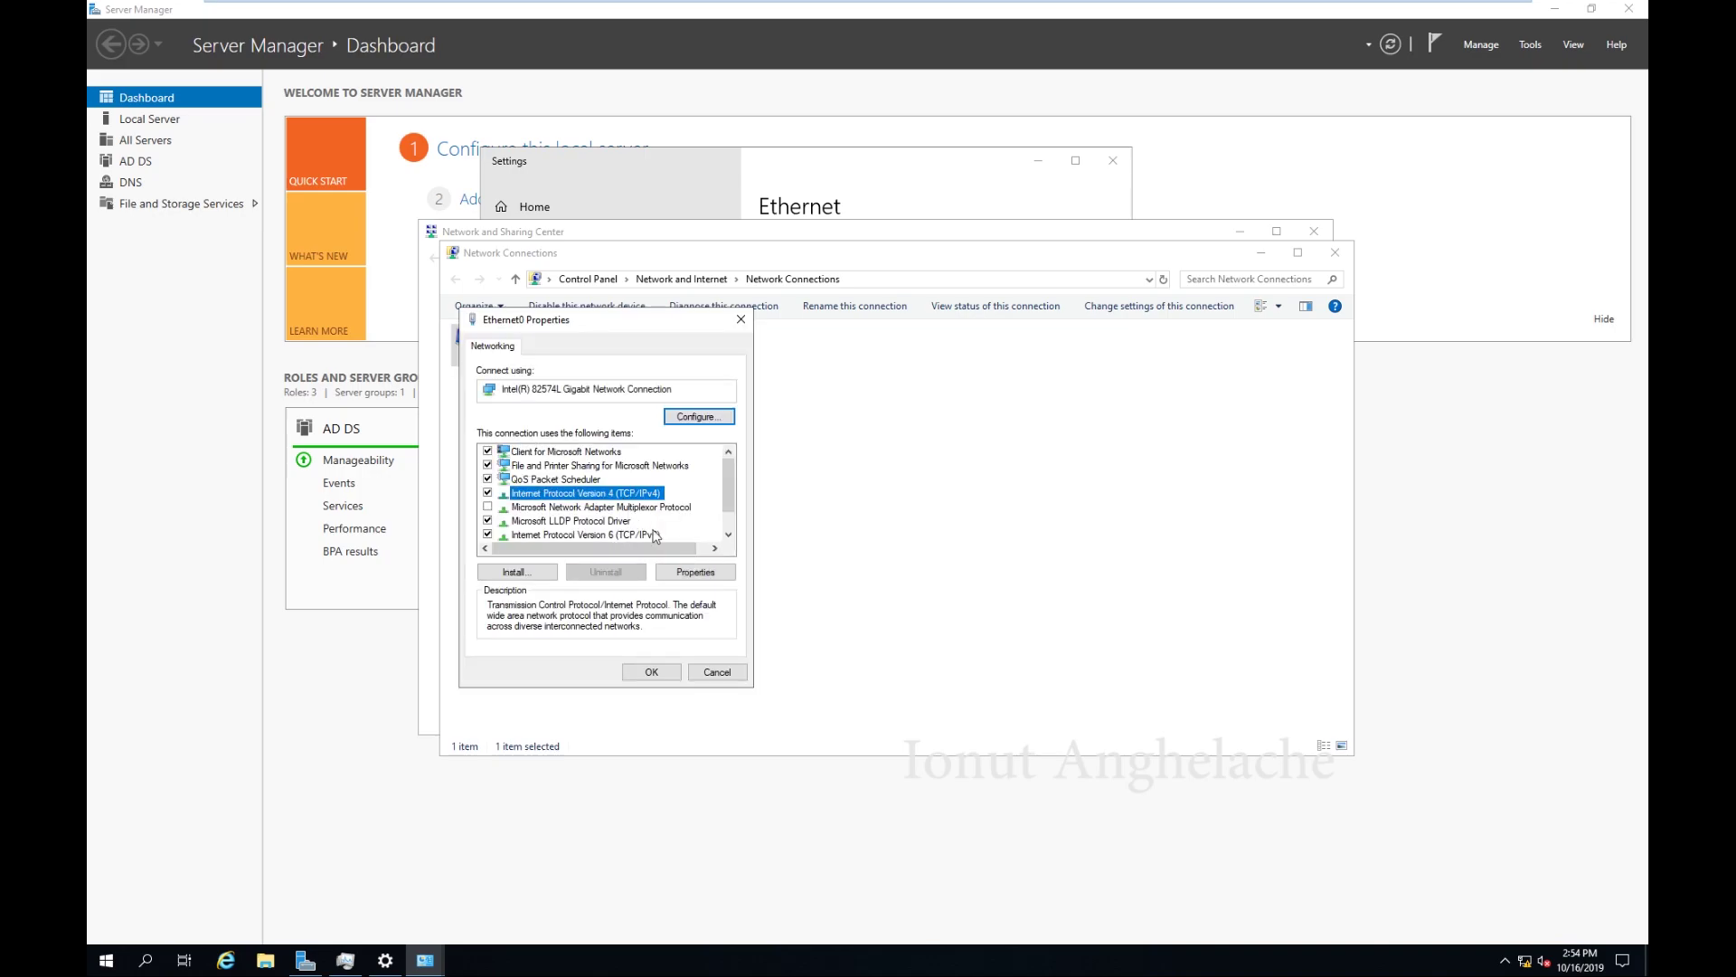
double_click(625, 494)
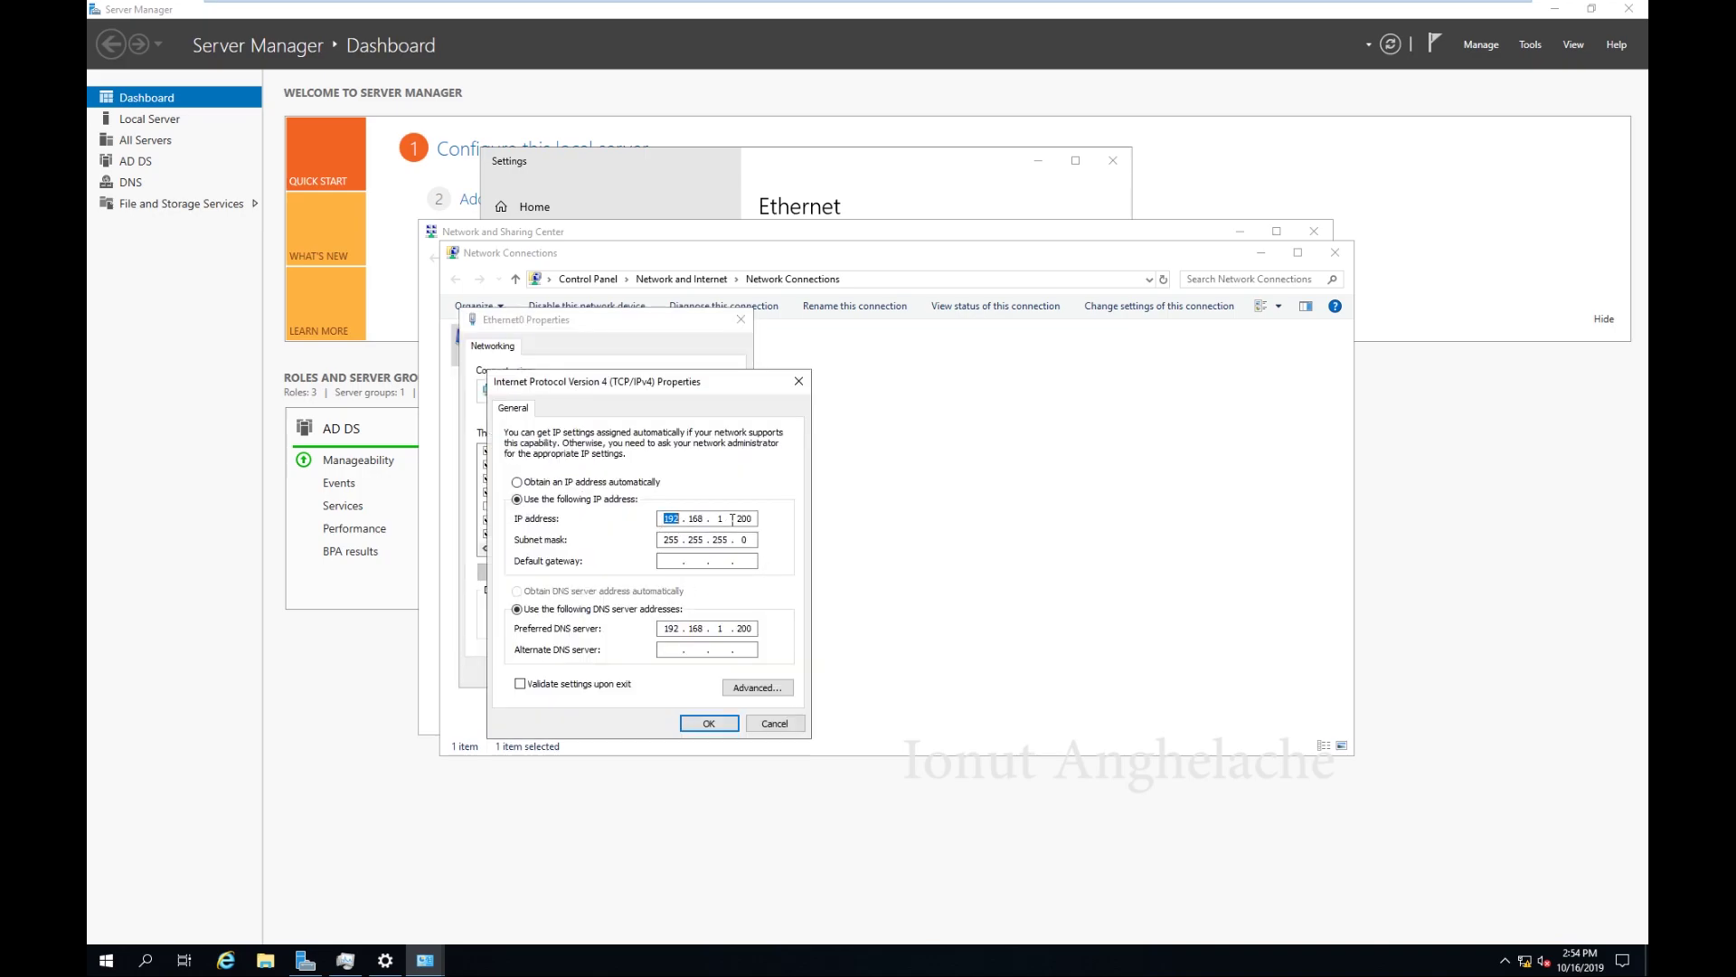
double_click(722, 519)
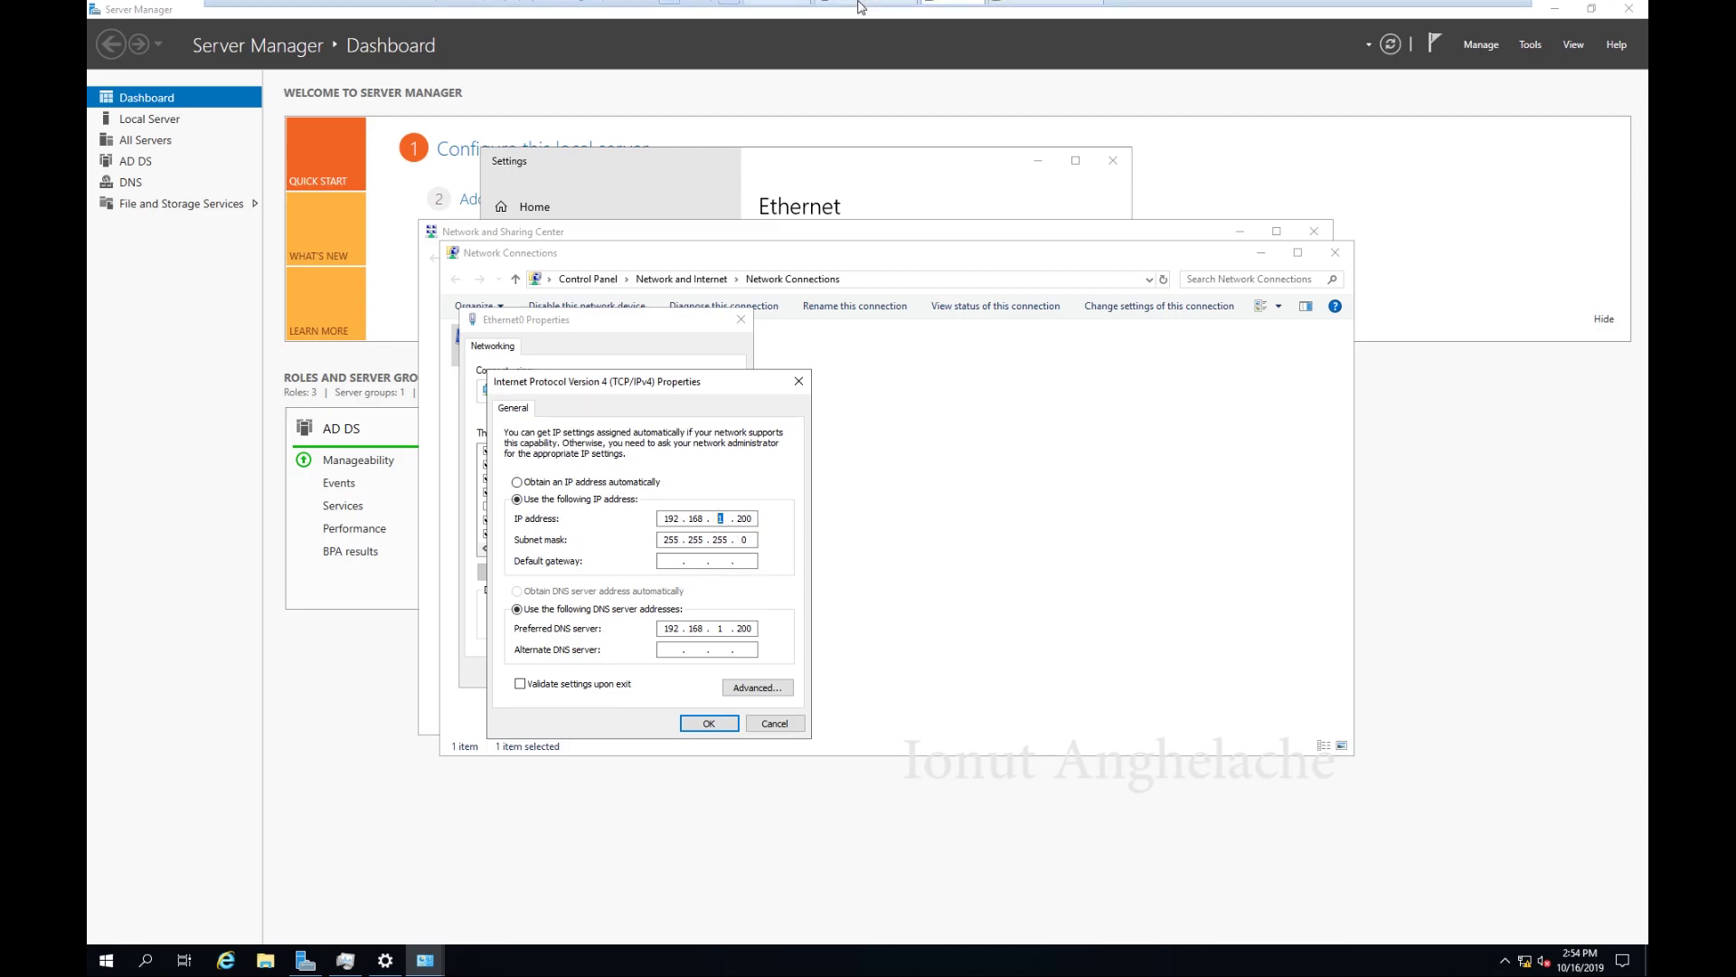
On the Windows 10 VM, open the Ethernet0 IPv4 properties via ncpa.cpl
left_click(1042, 11)
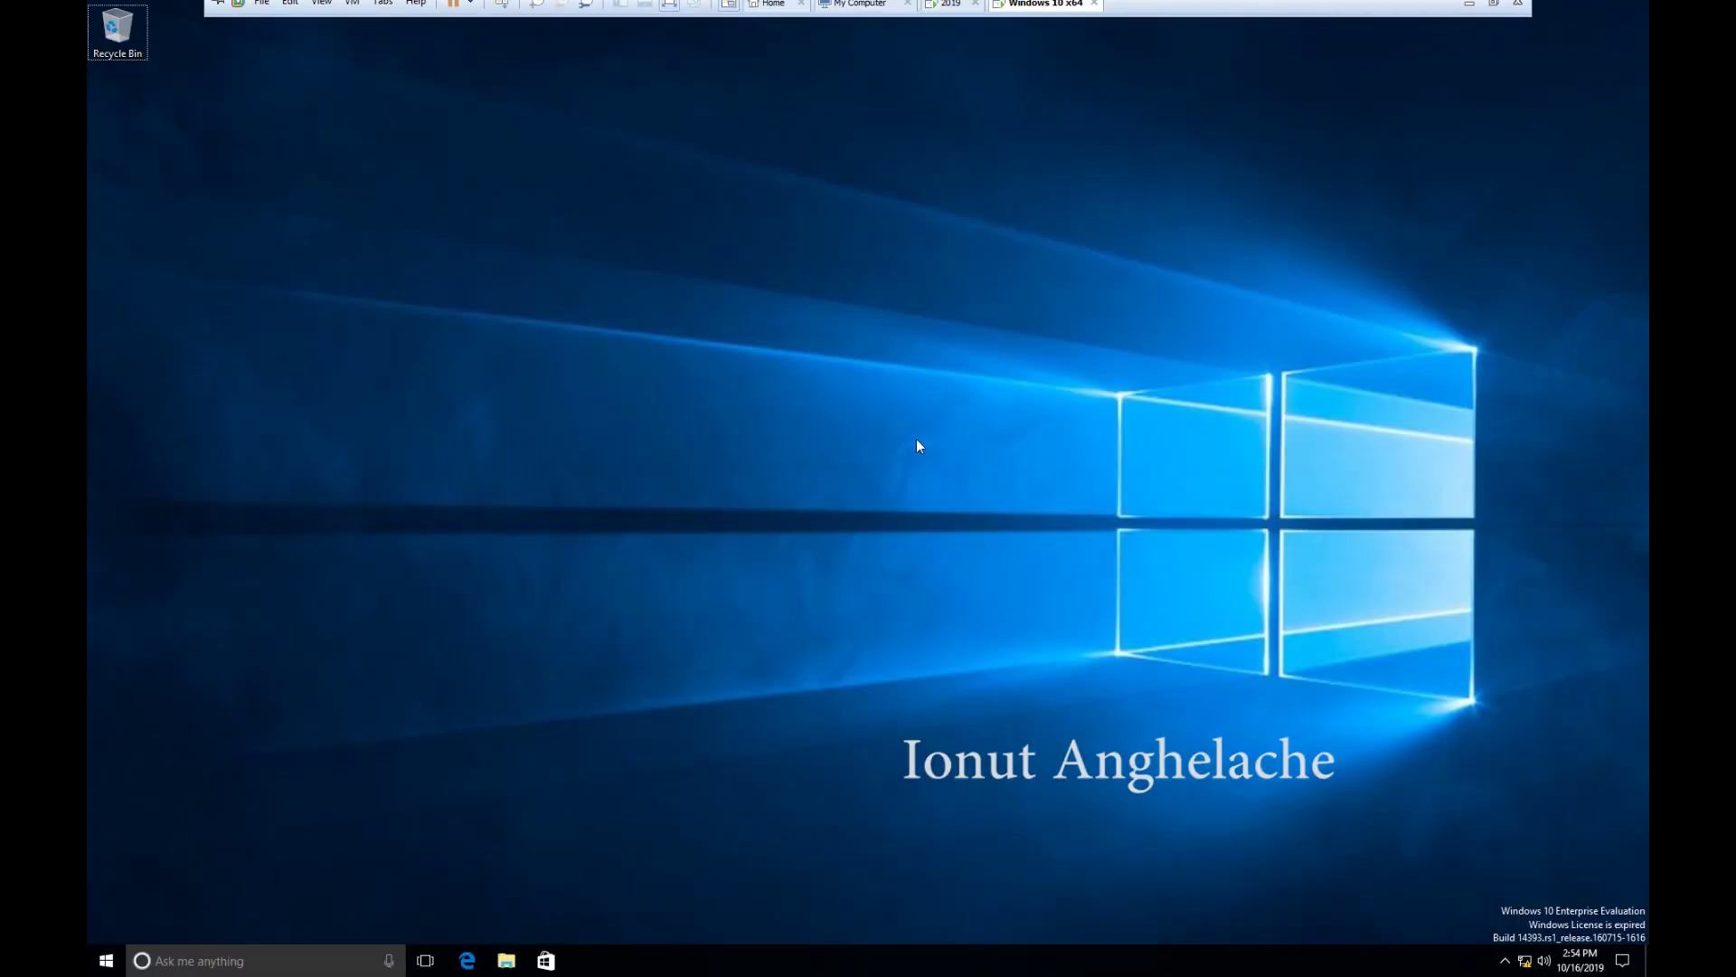
key("super+r")
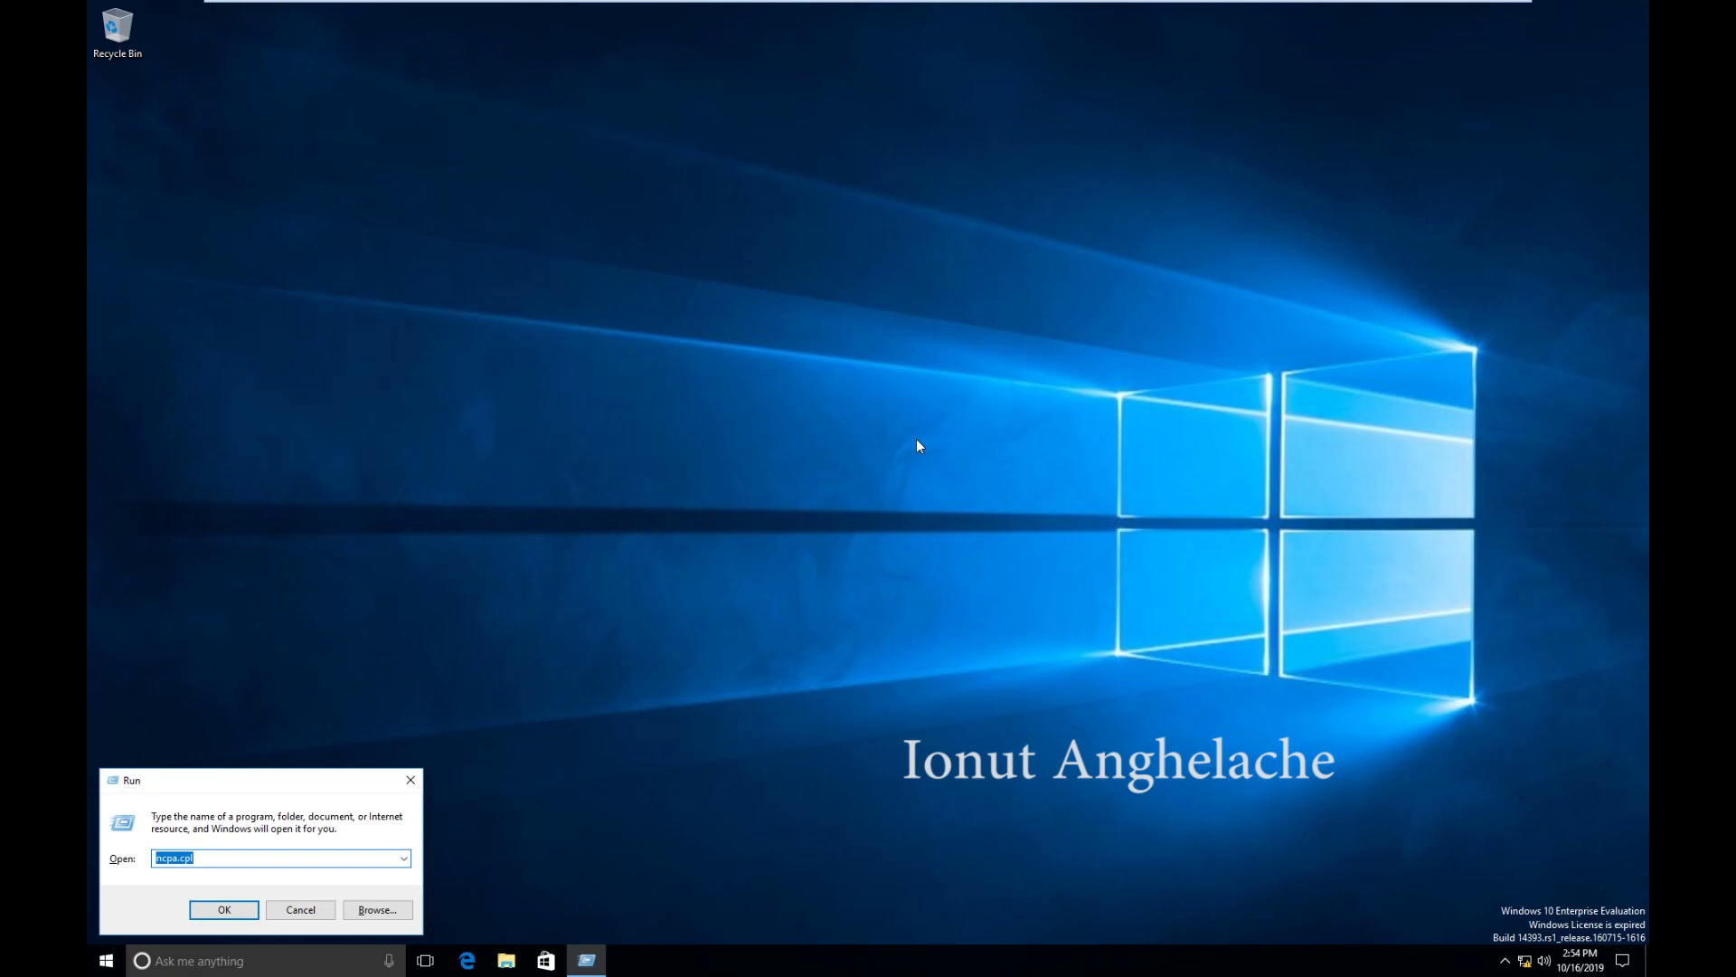
type("ncp")
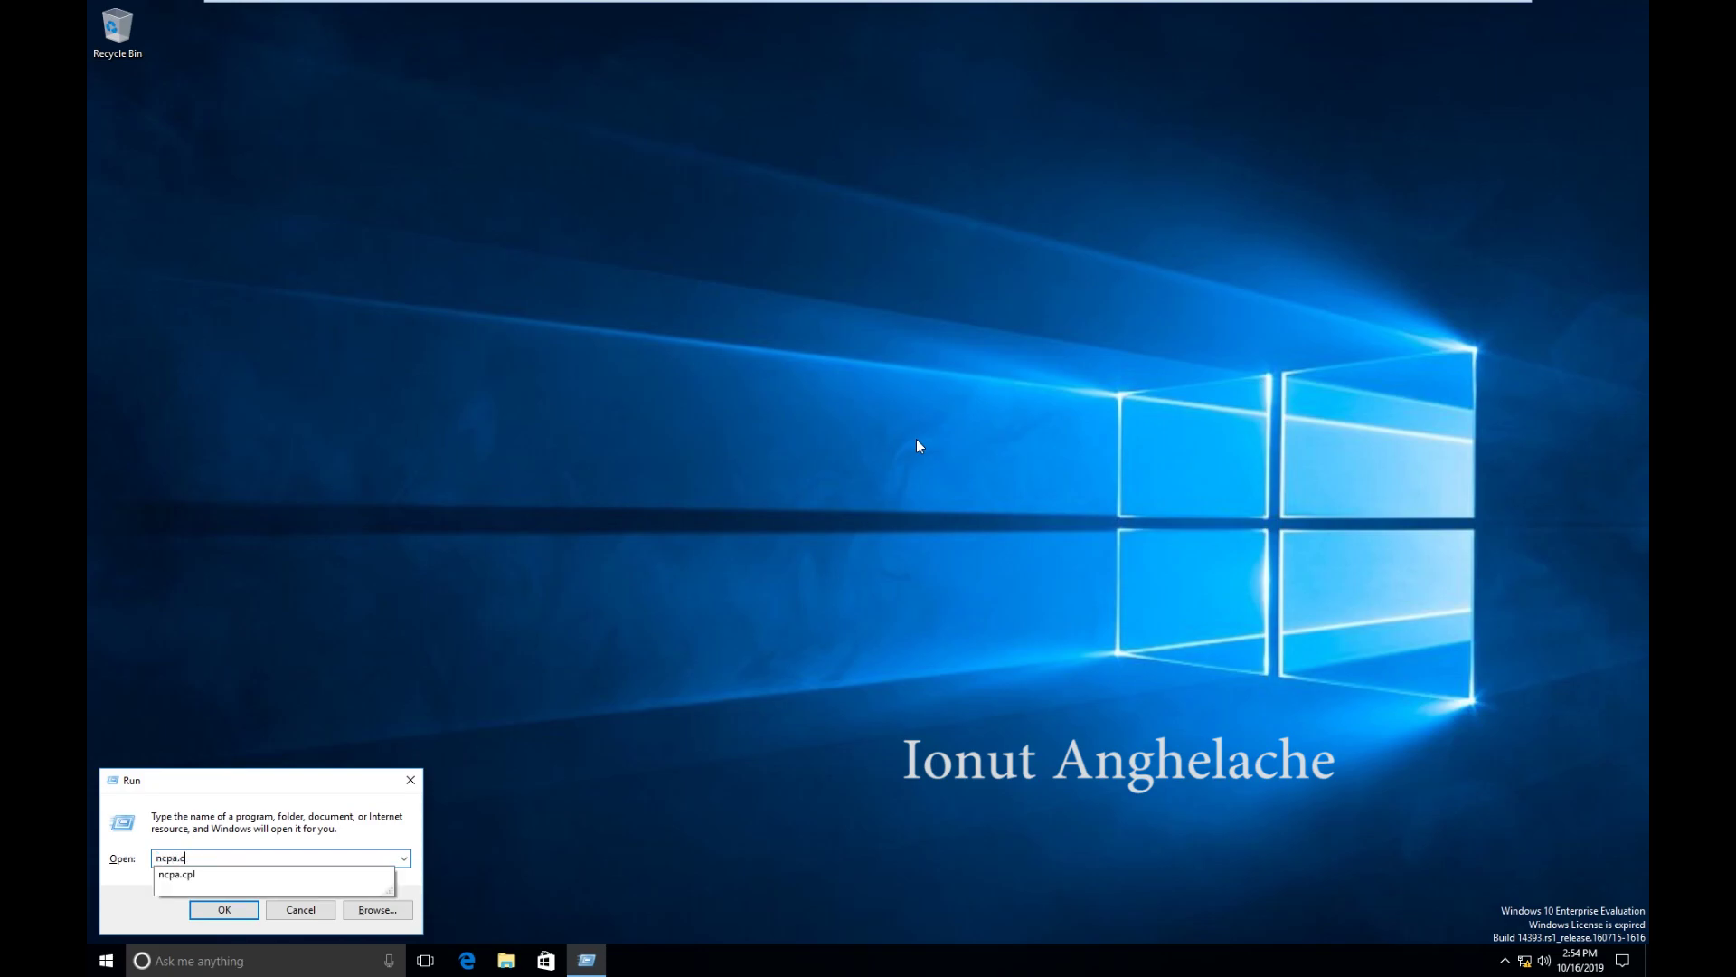
type("pl")
key("Return")
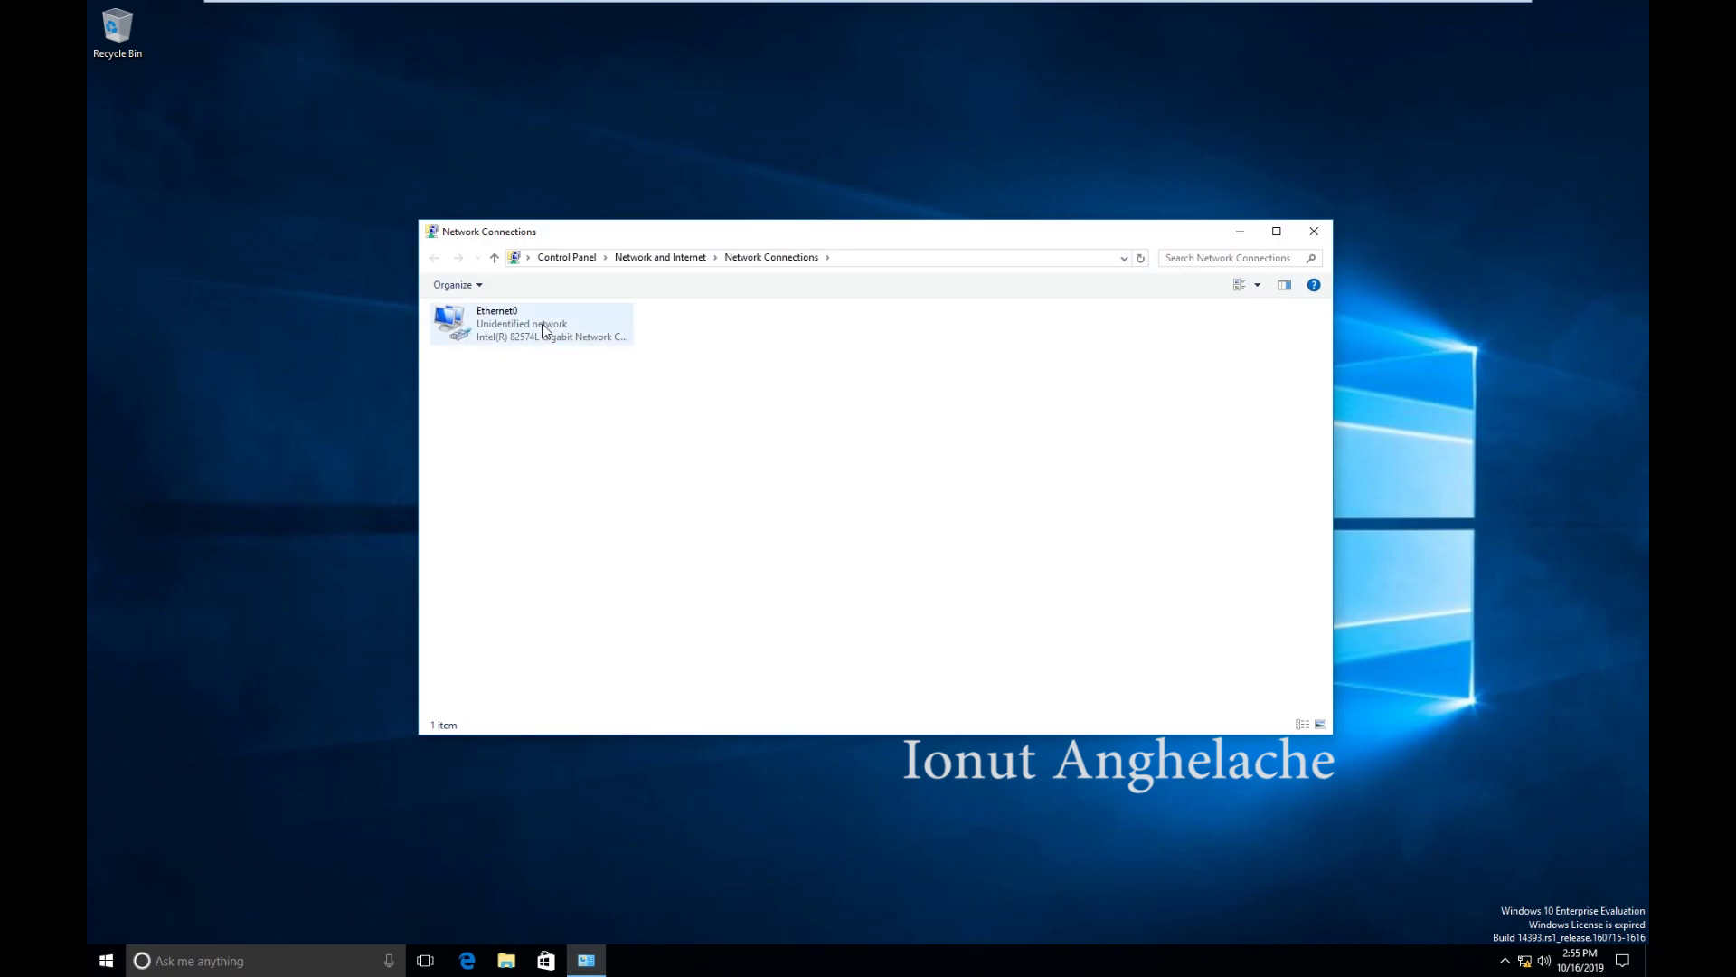
left_click(543, 330)
right_click(543, 330)
left_click(588, 479)
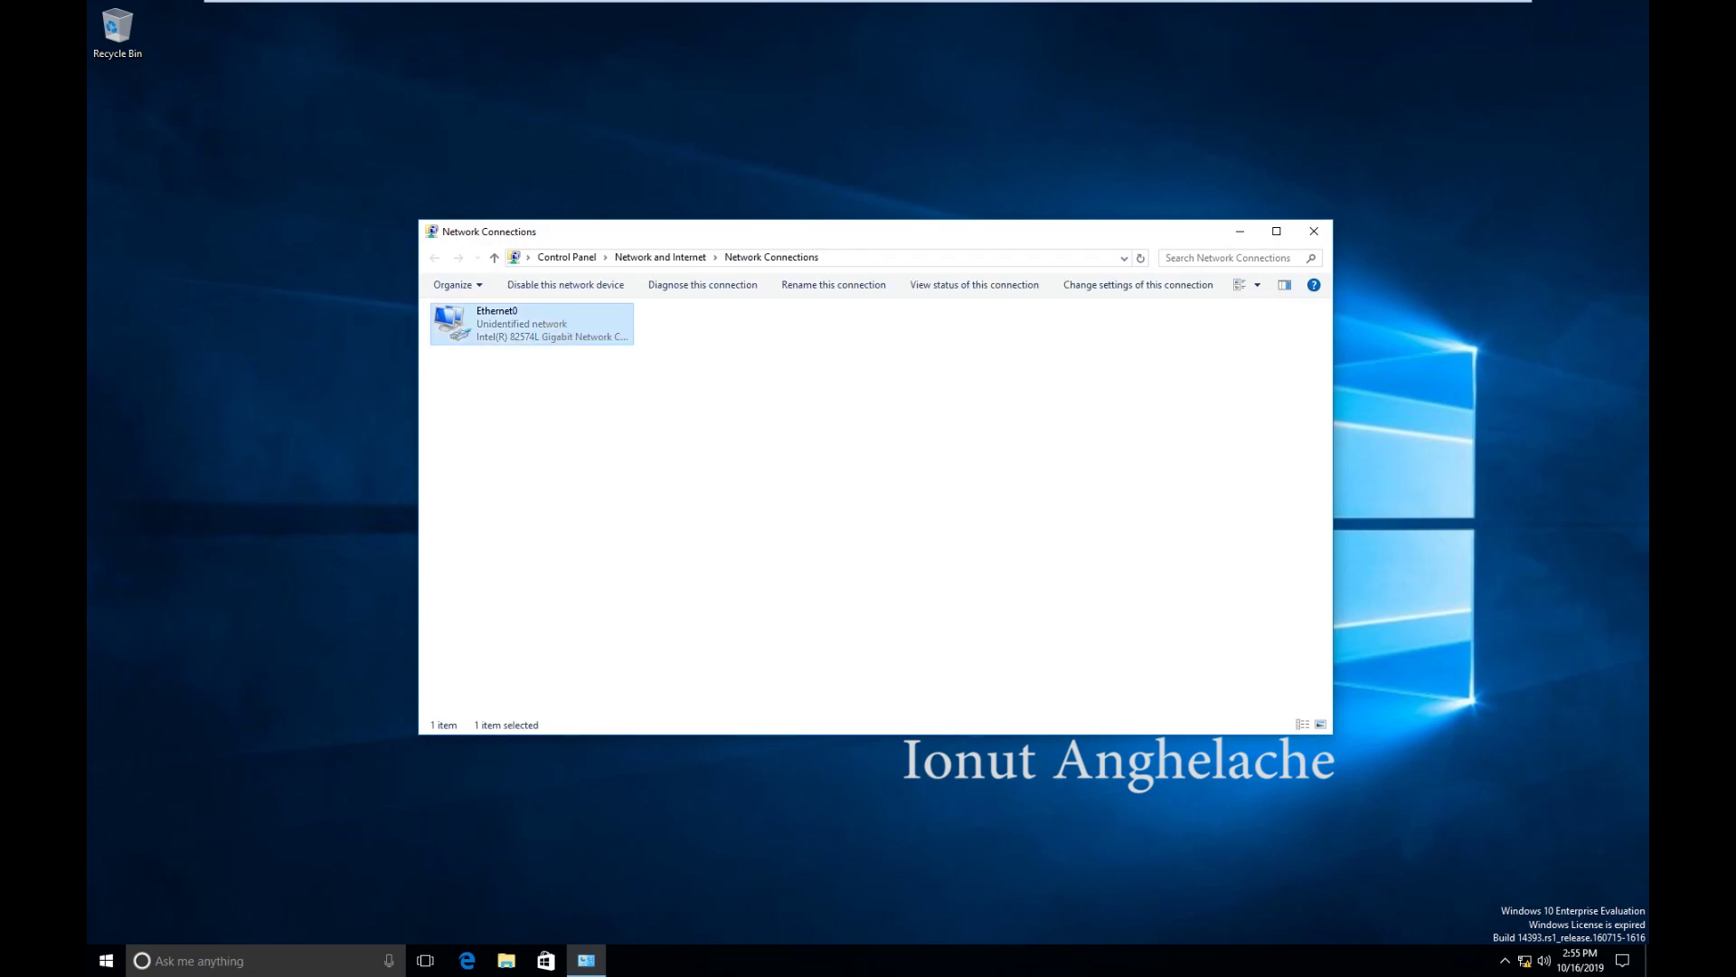
double_click(579, 470)
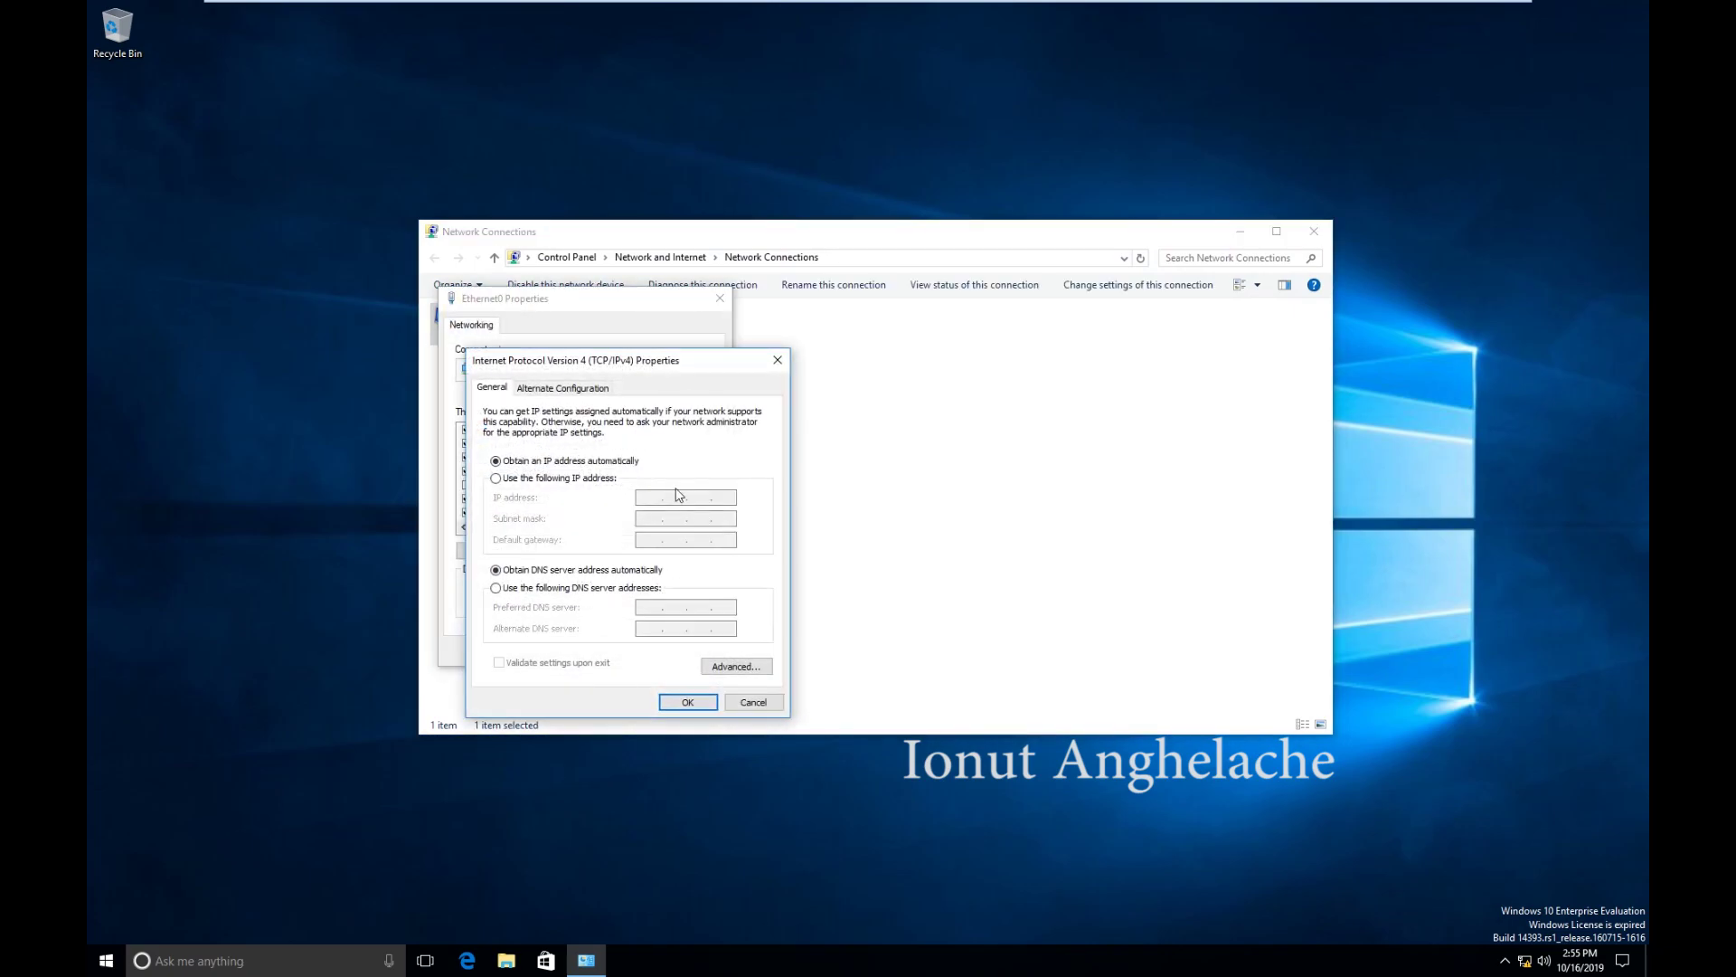
Set static IP 192.168.1.25, mask 255.255.255.0, DNS 192.168.1.200, and confirm both dialogs
left_click(570, 479)
left_click(676, 492)
type("192 . 168 . 1 . 25")
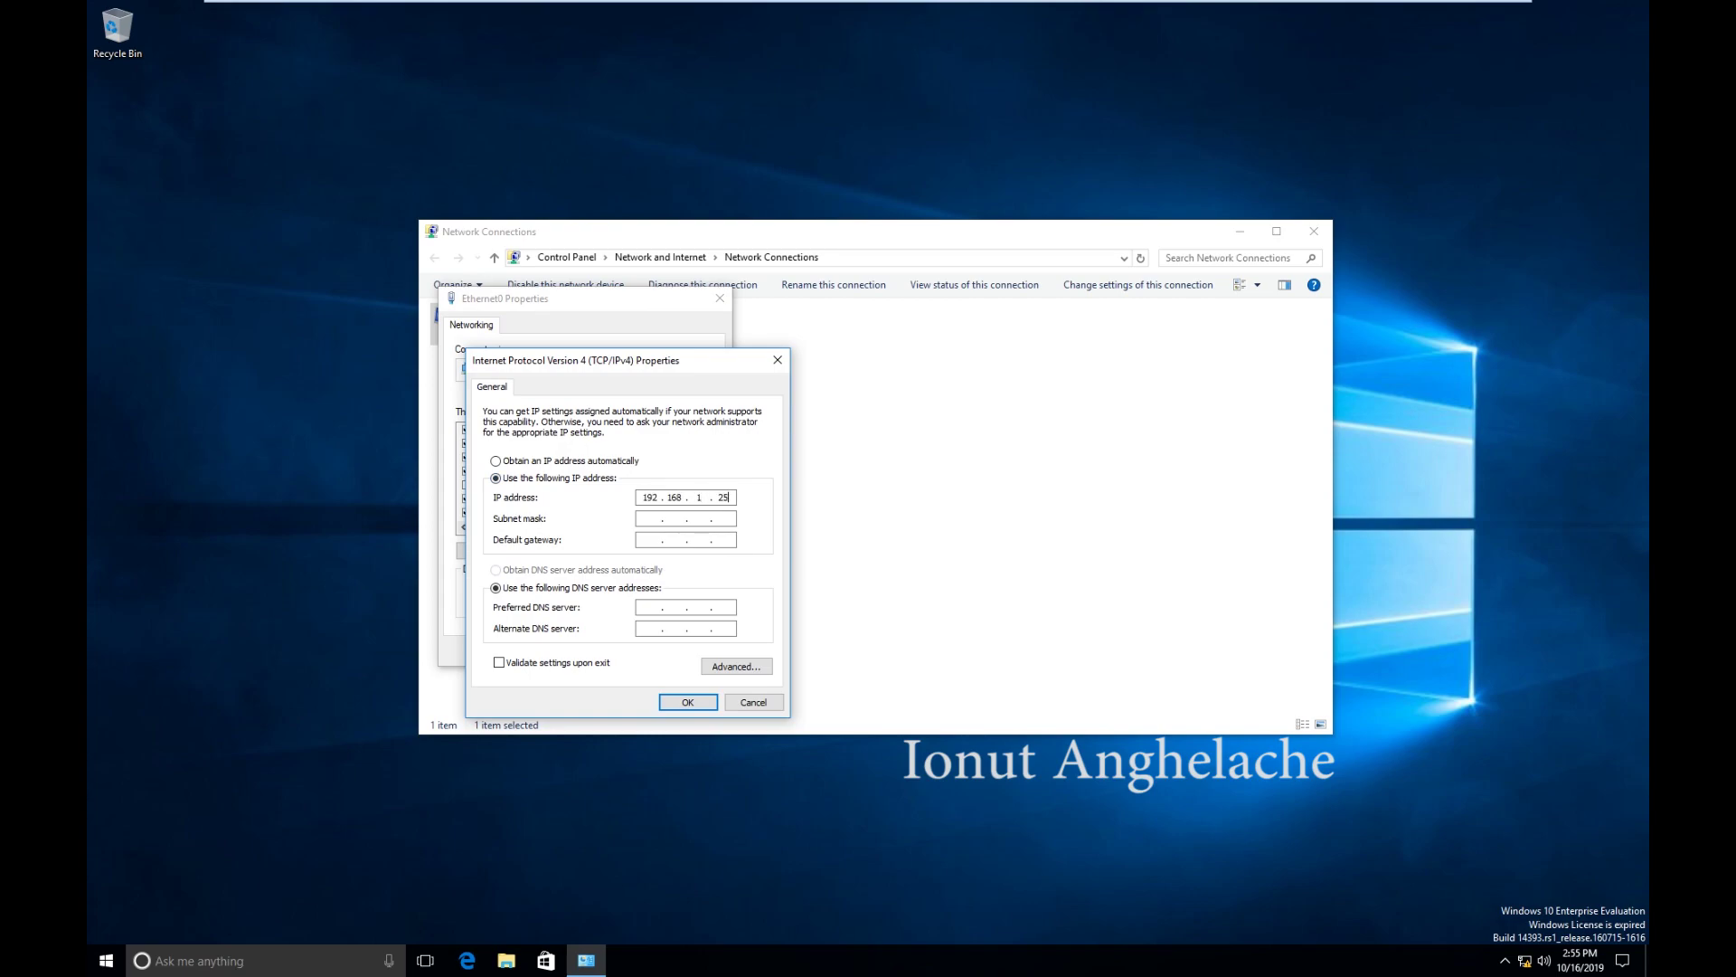
key("Tab")
type("192 . 168 . 1 . 200")
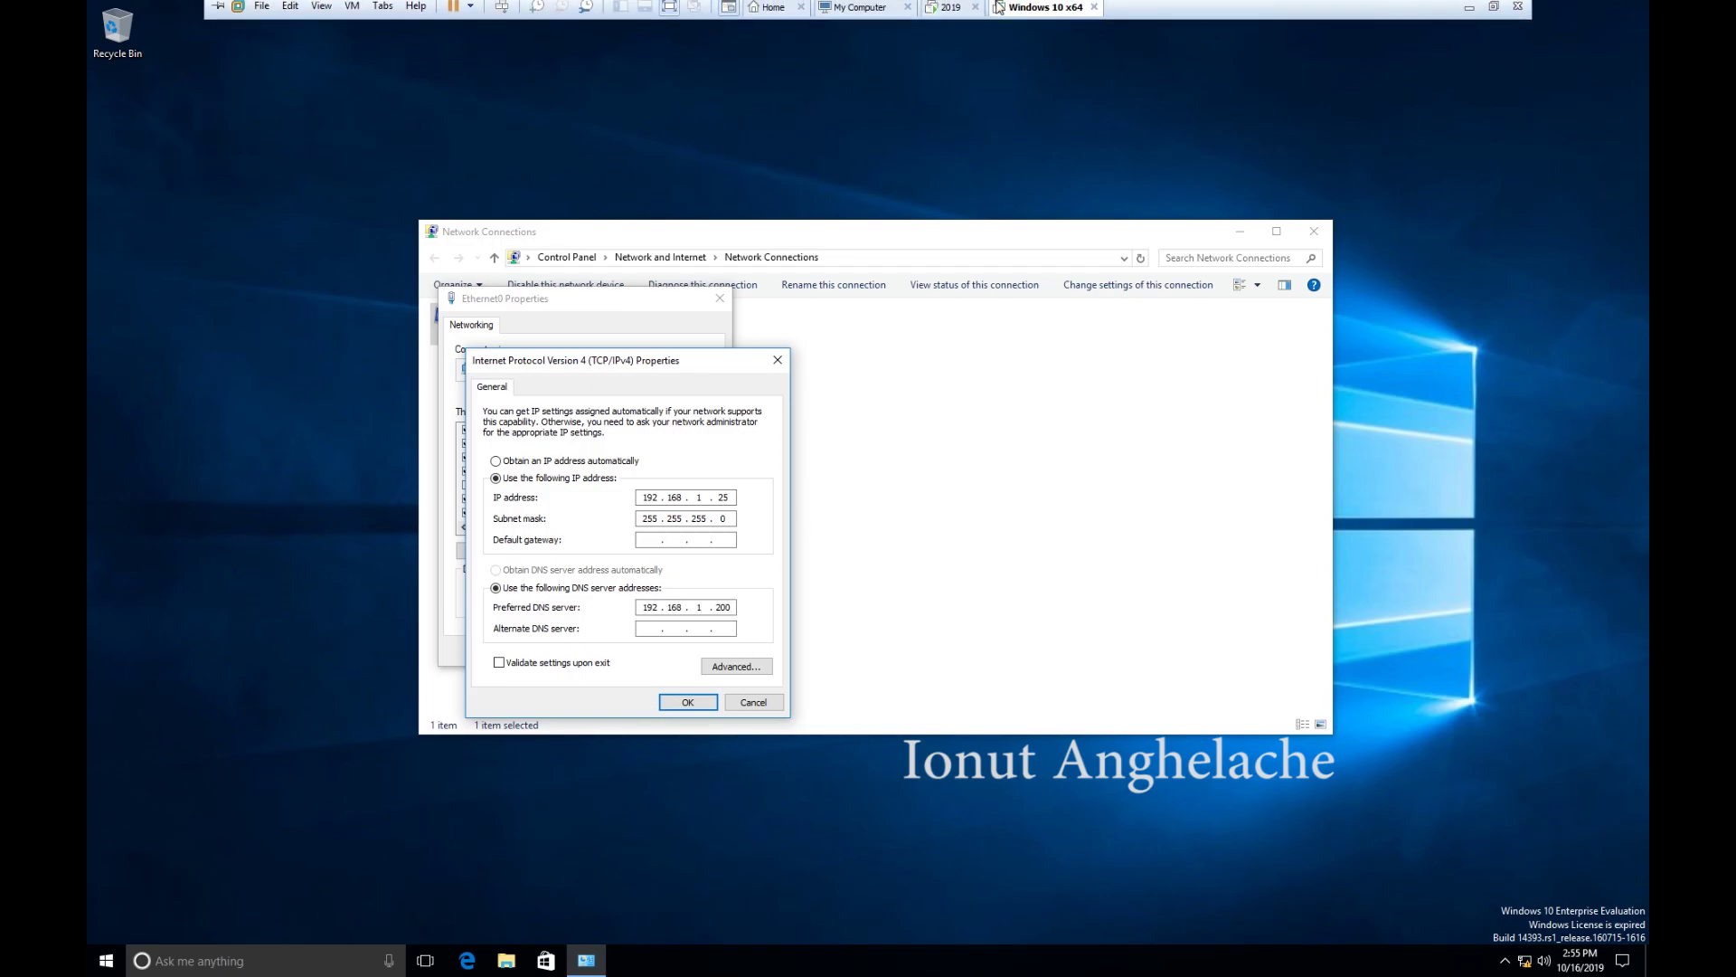
left_click(966, 12)
double_click(726, 518)
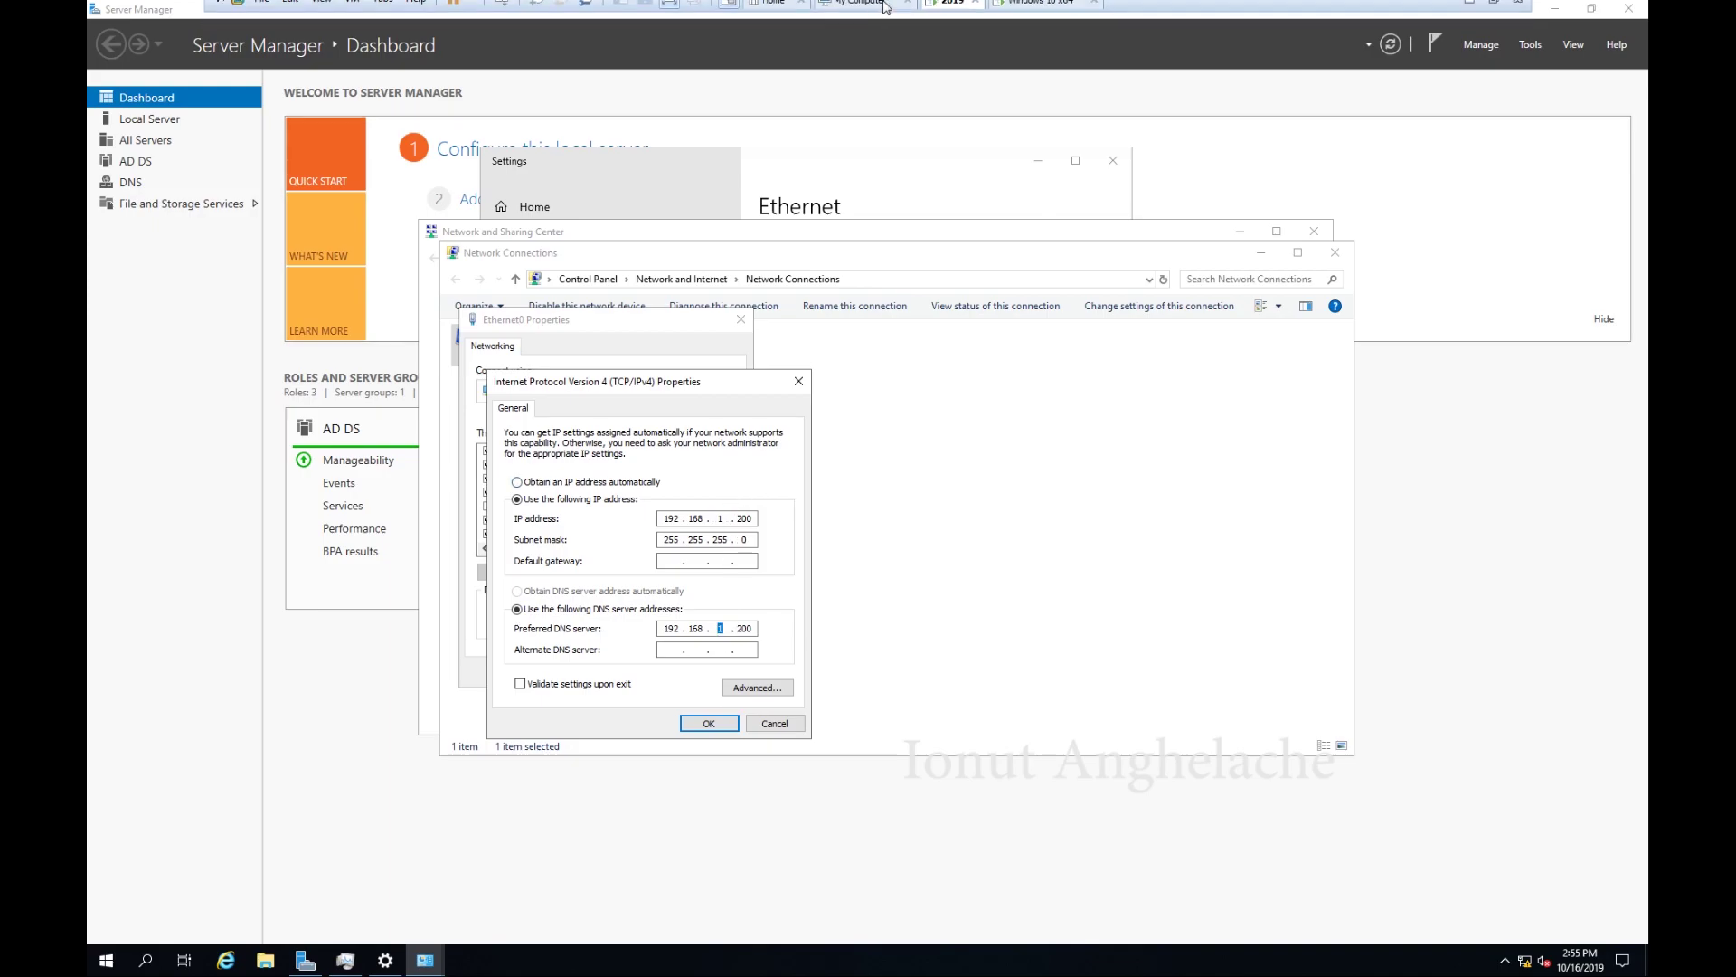
left_click(1040, 12)
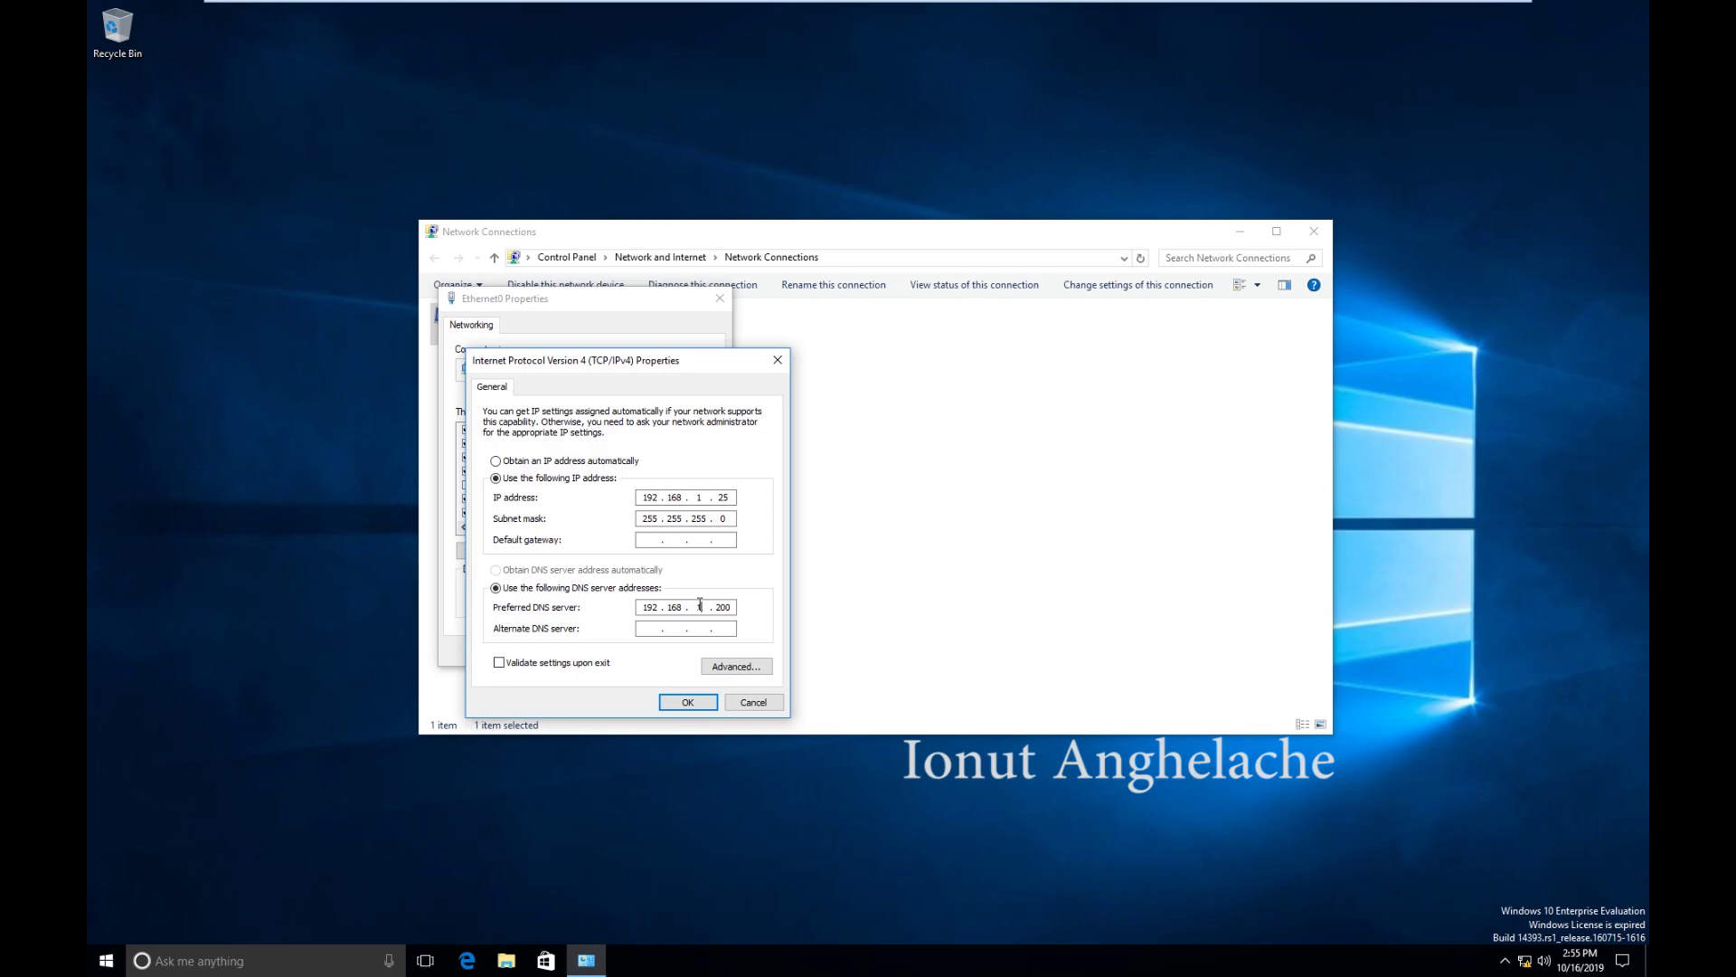
key("Home")
left_click(734, 609)
left_click(698, 702)
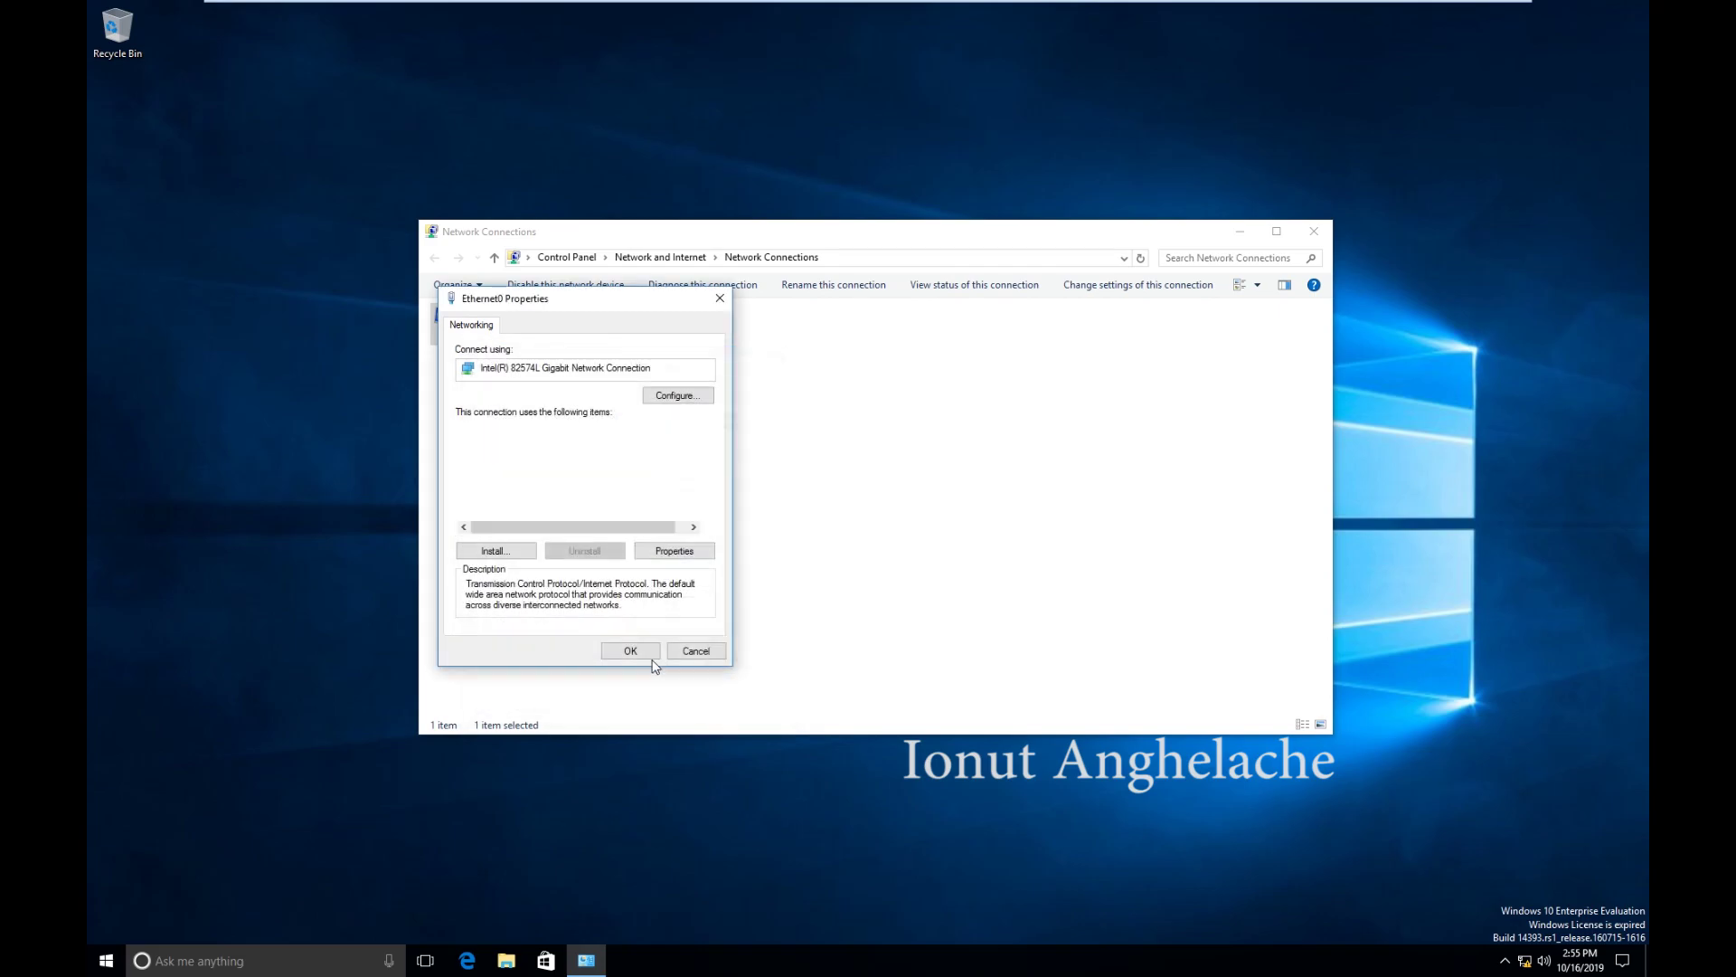
left_click(628, 644)
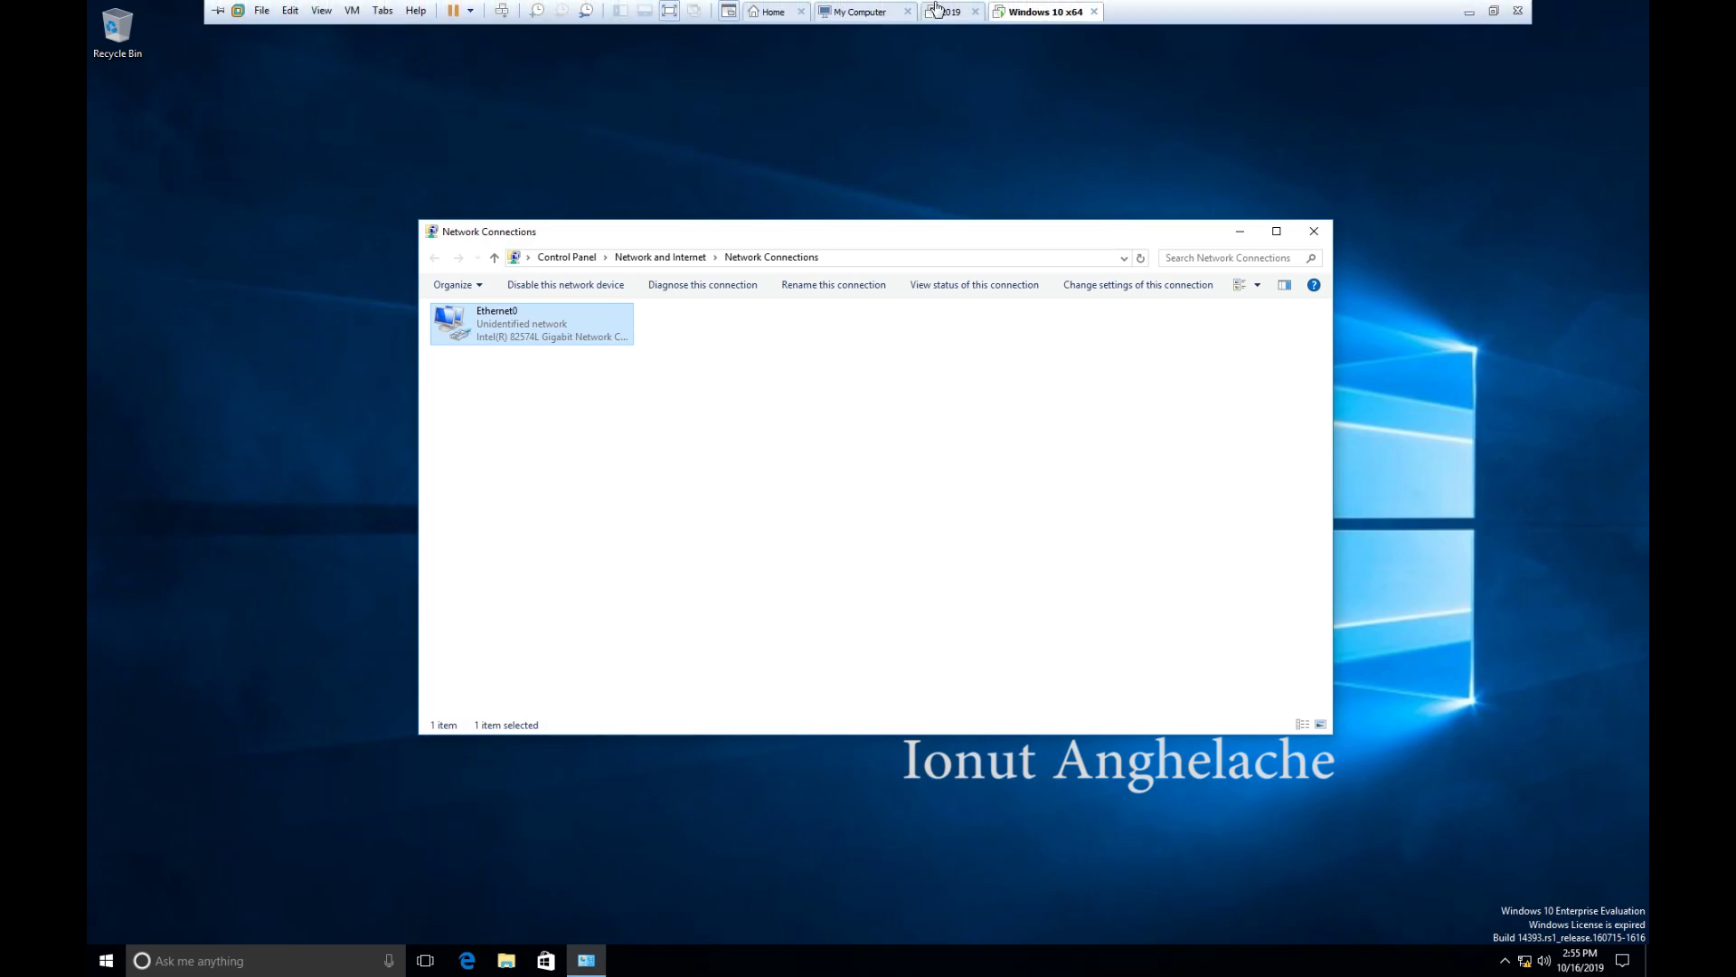
left_click(945, 10)
right_click(945, 11)
left_click(994, 226)
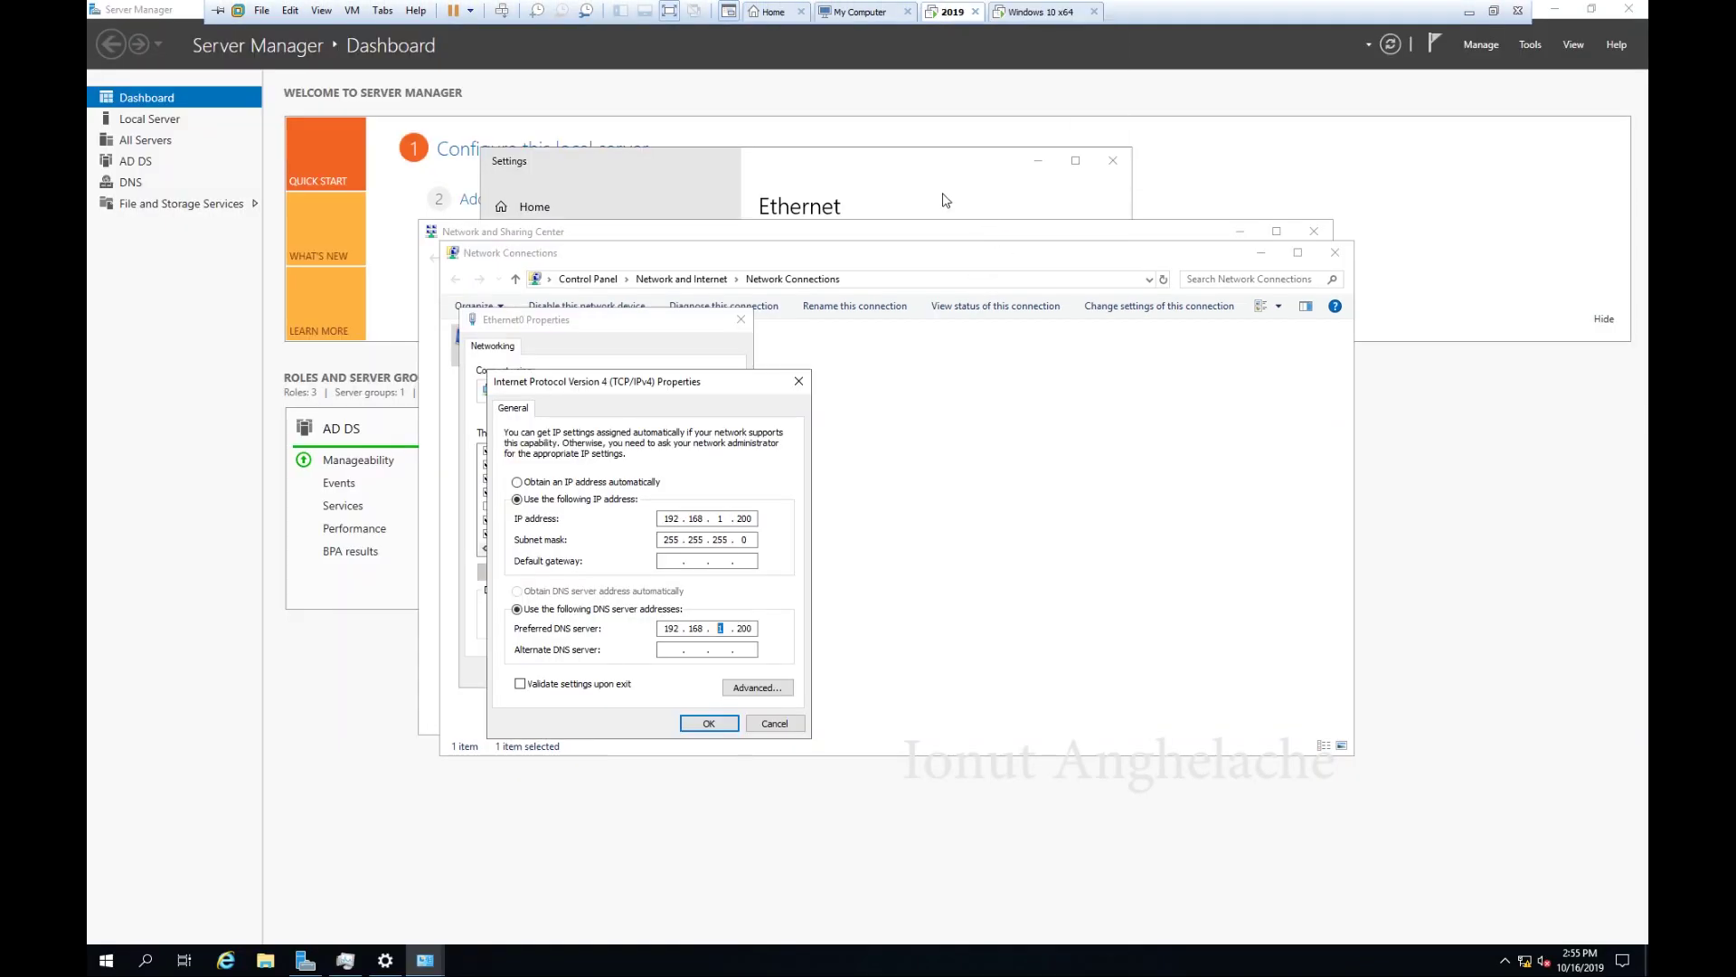
left_click(673, 384)
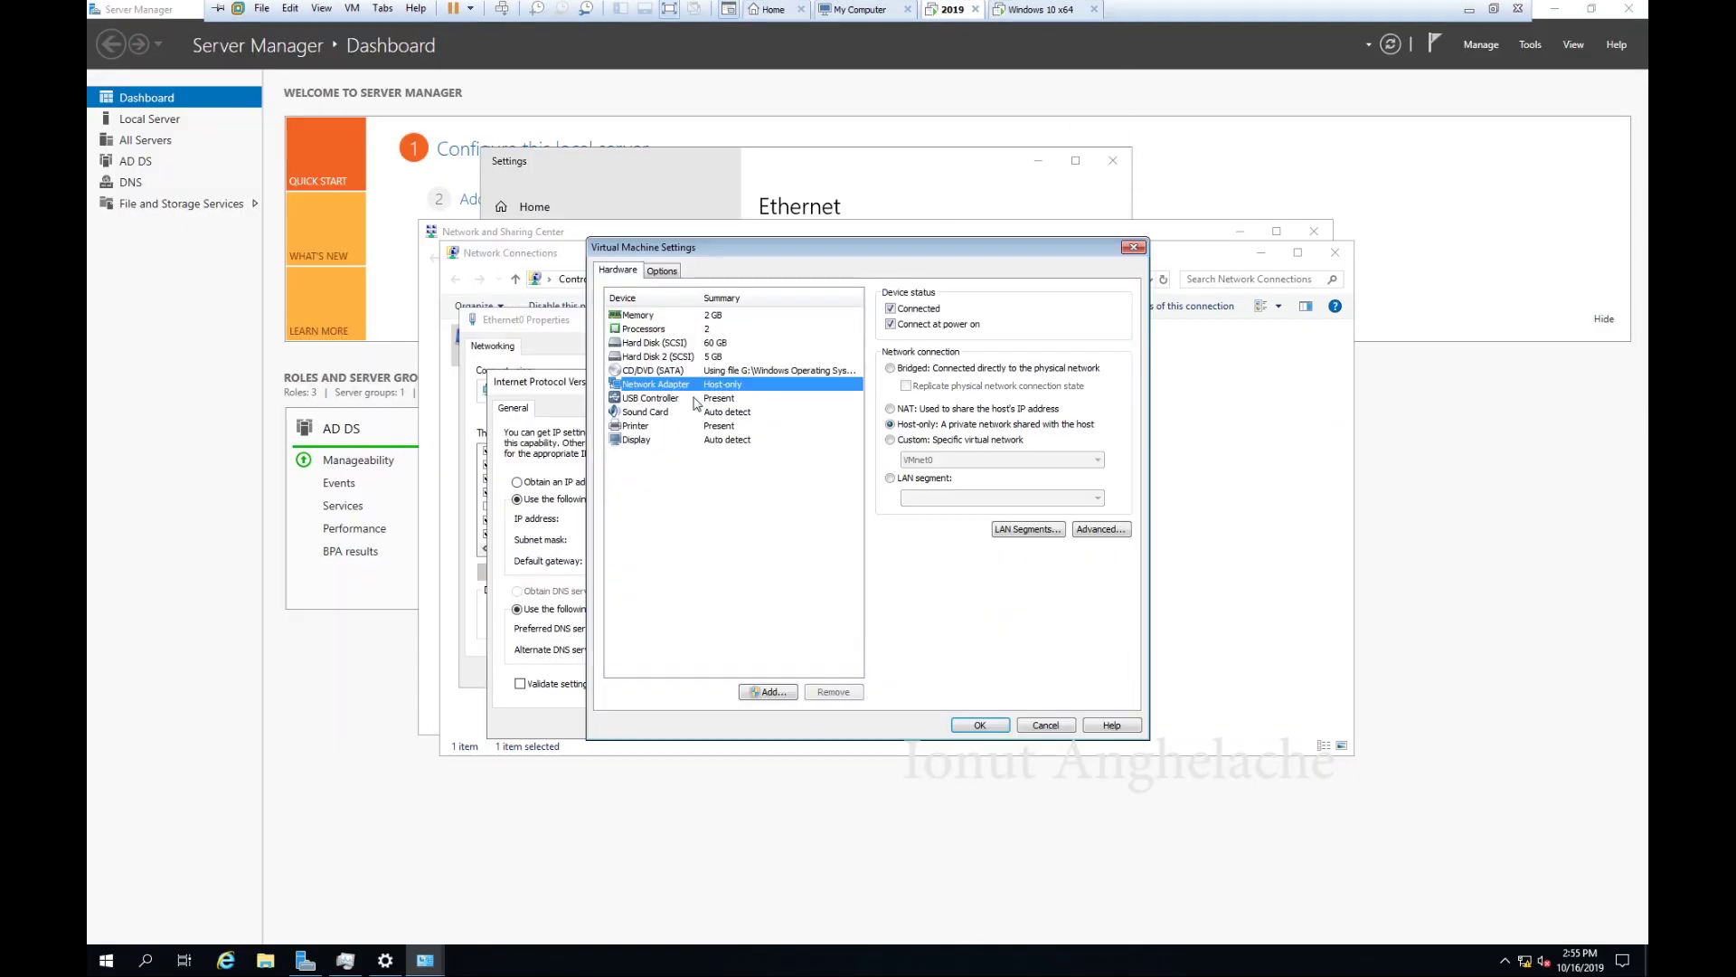
left_click(1046, 725)
left_click(947, 7)
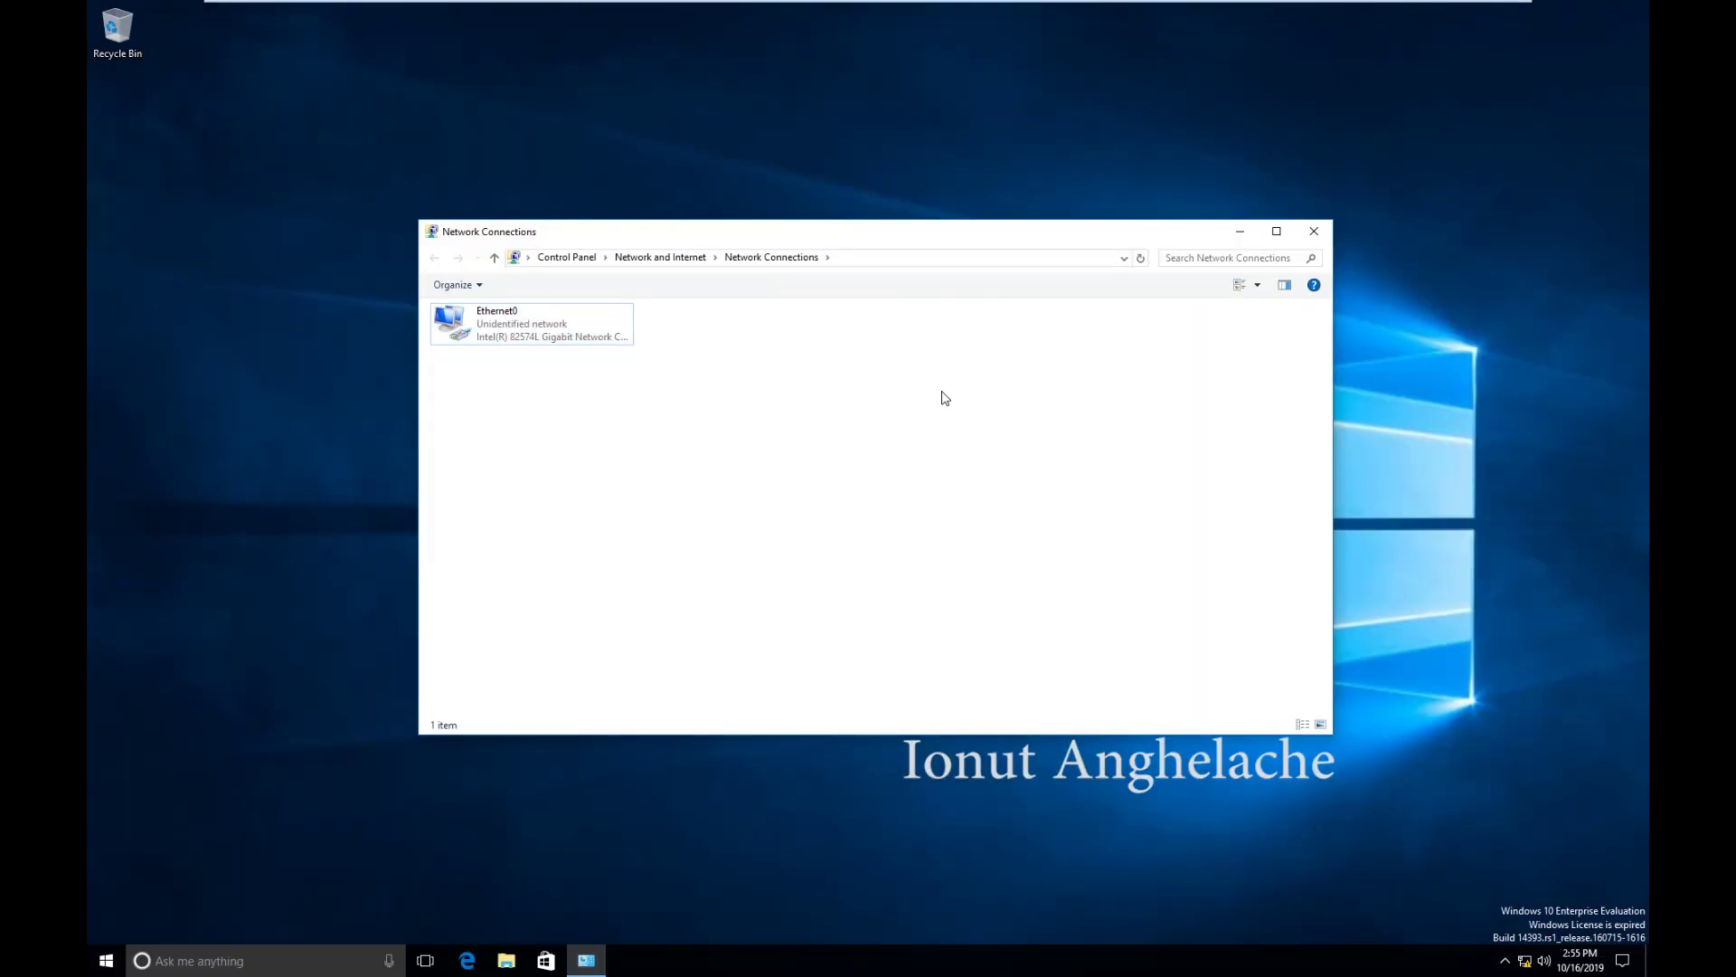
Close Network Connections and open the Windows 10 System page from This PC Properties
left_click(1314, 231)
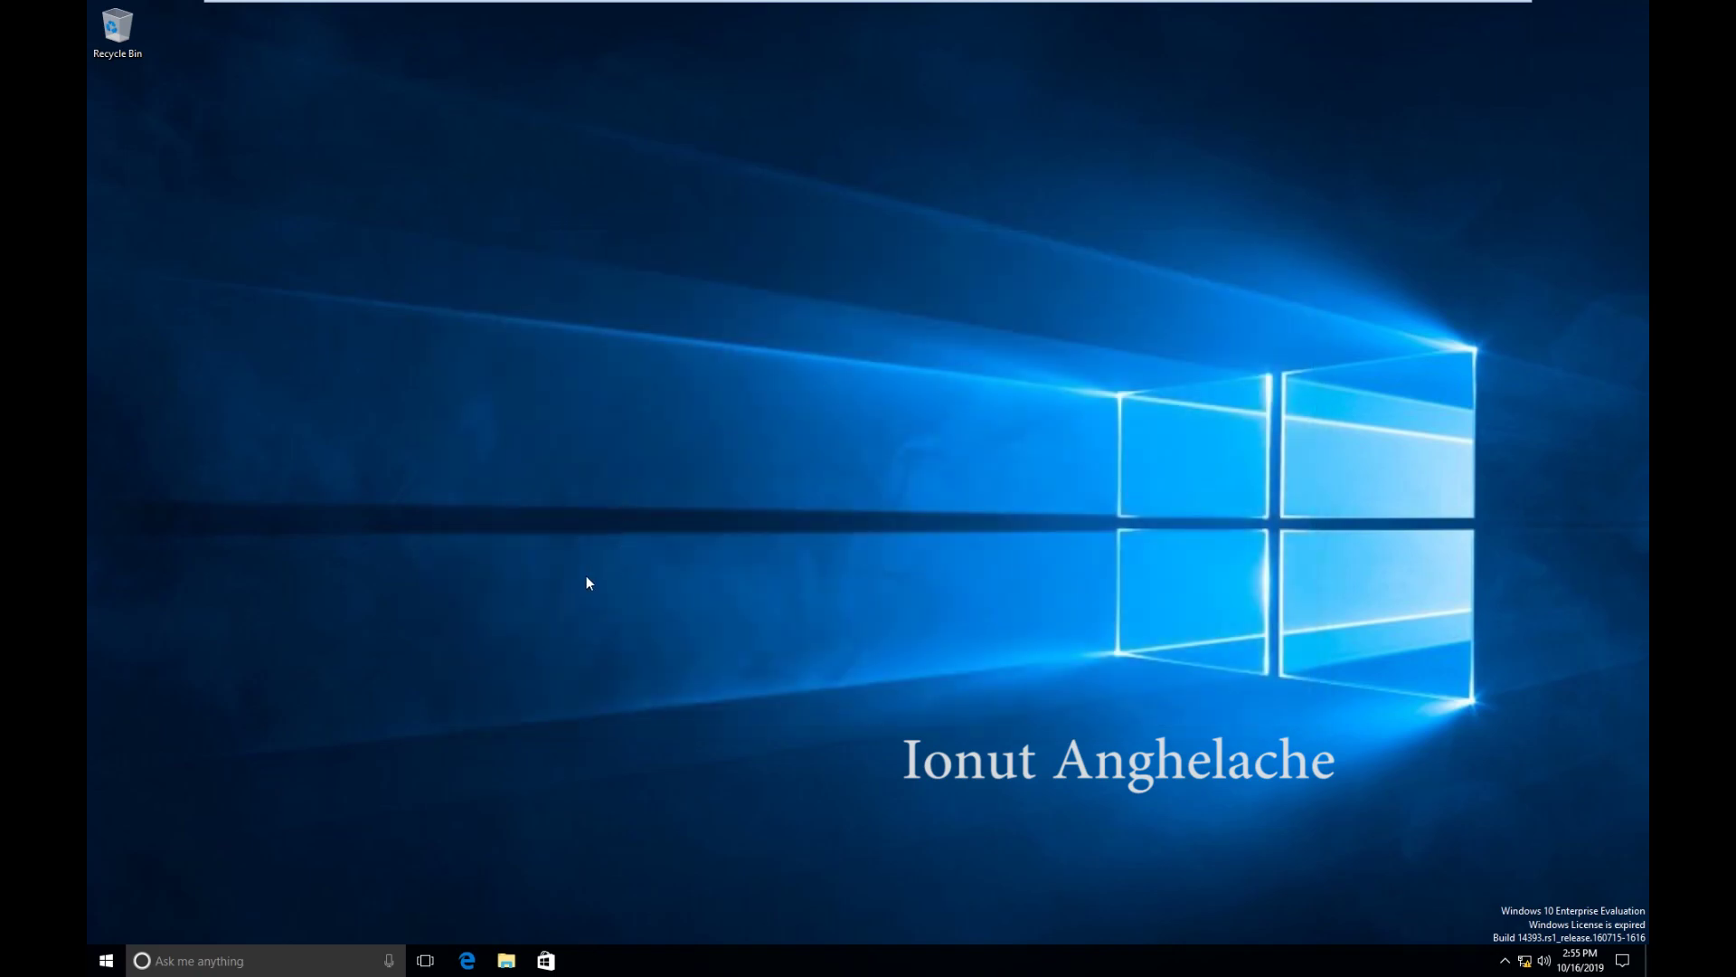
left_click(507, 962)
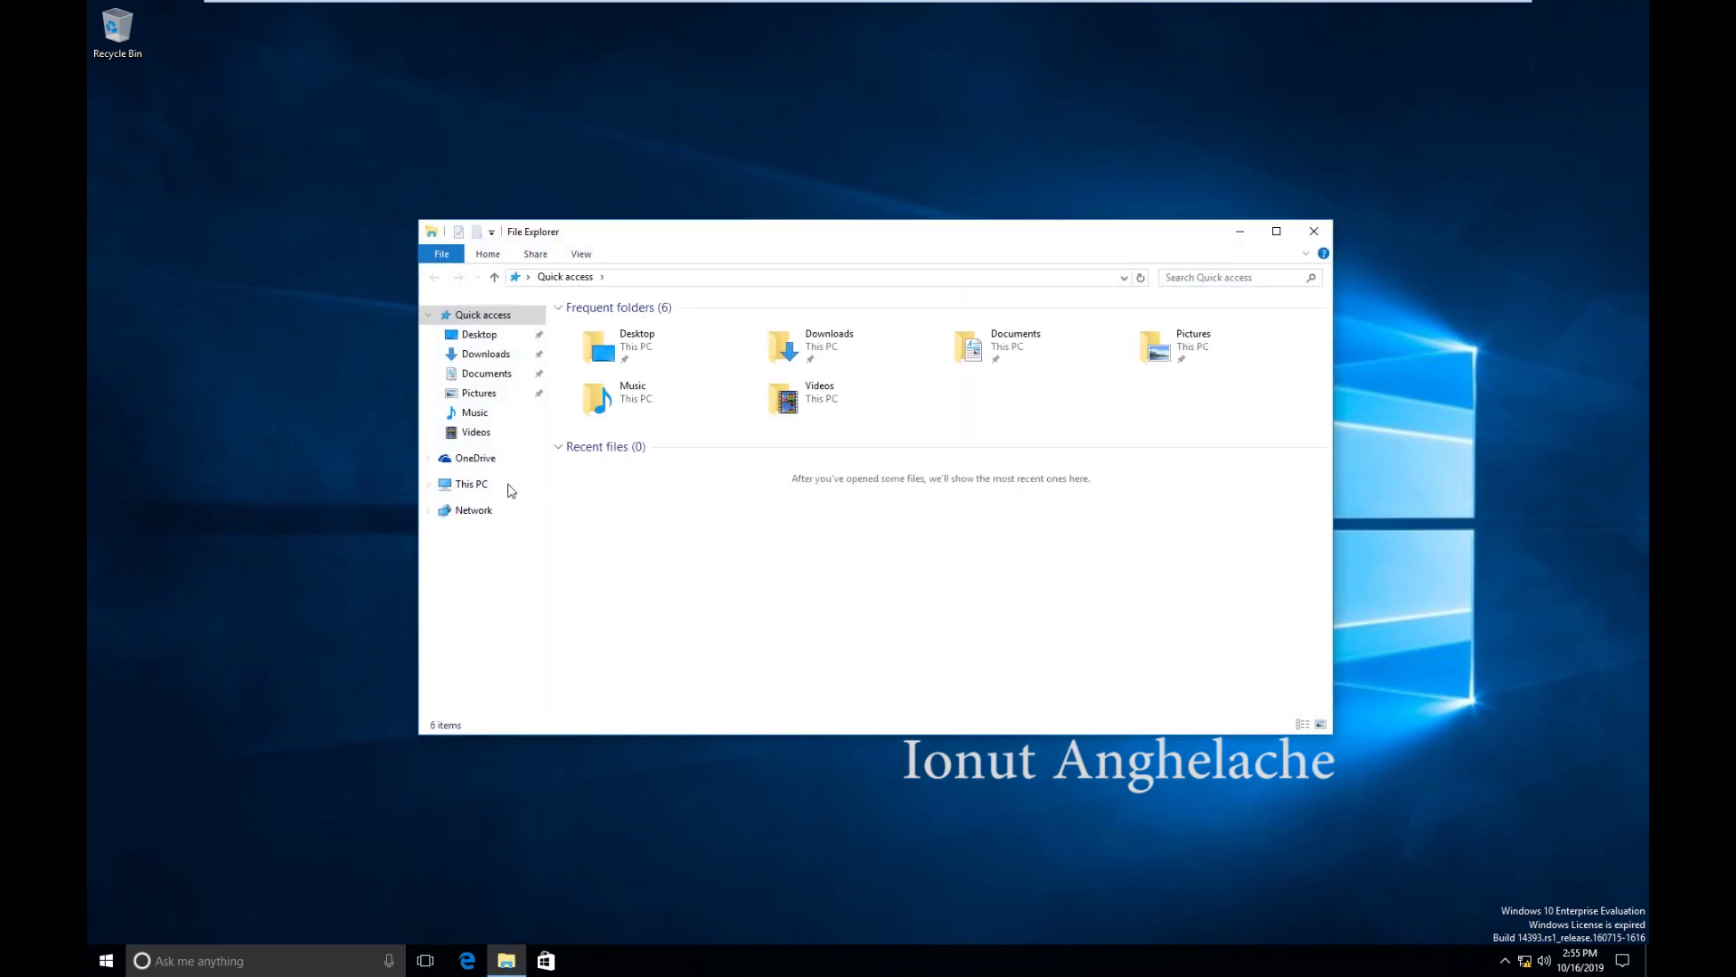
left_click(472, 485)
right_click(741, 570)
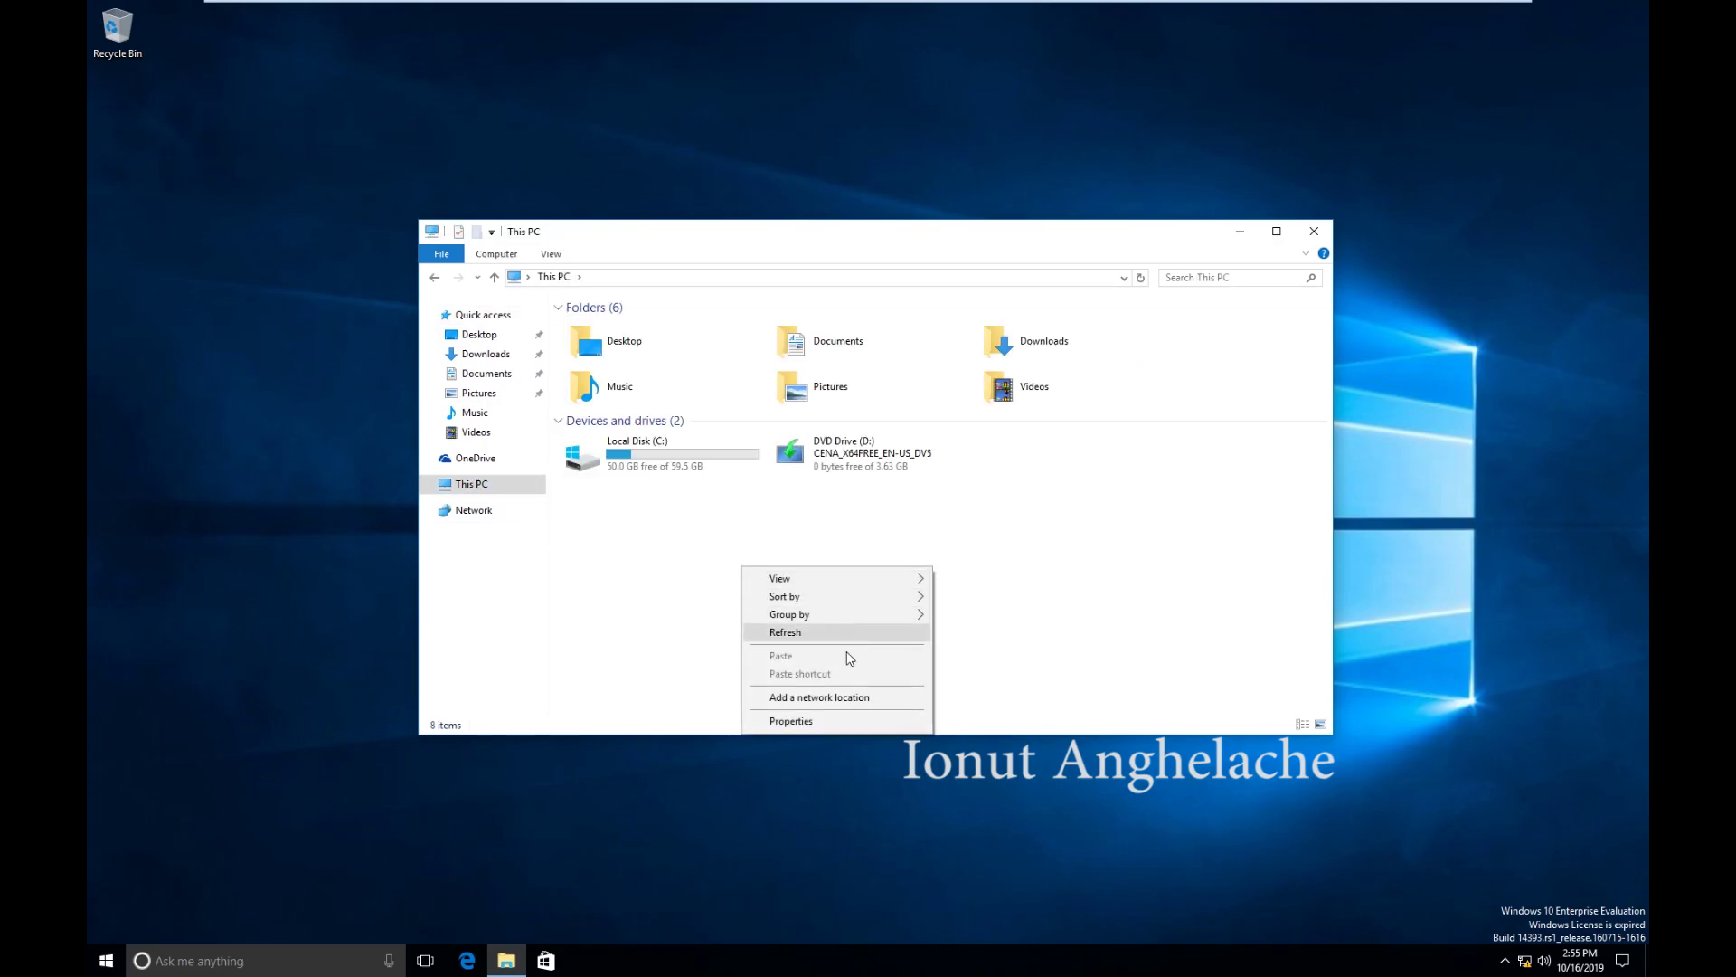
left_click(833, 721)
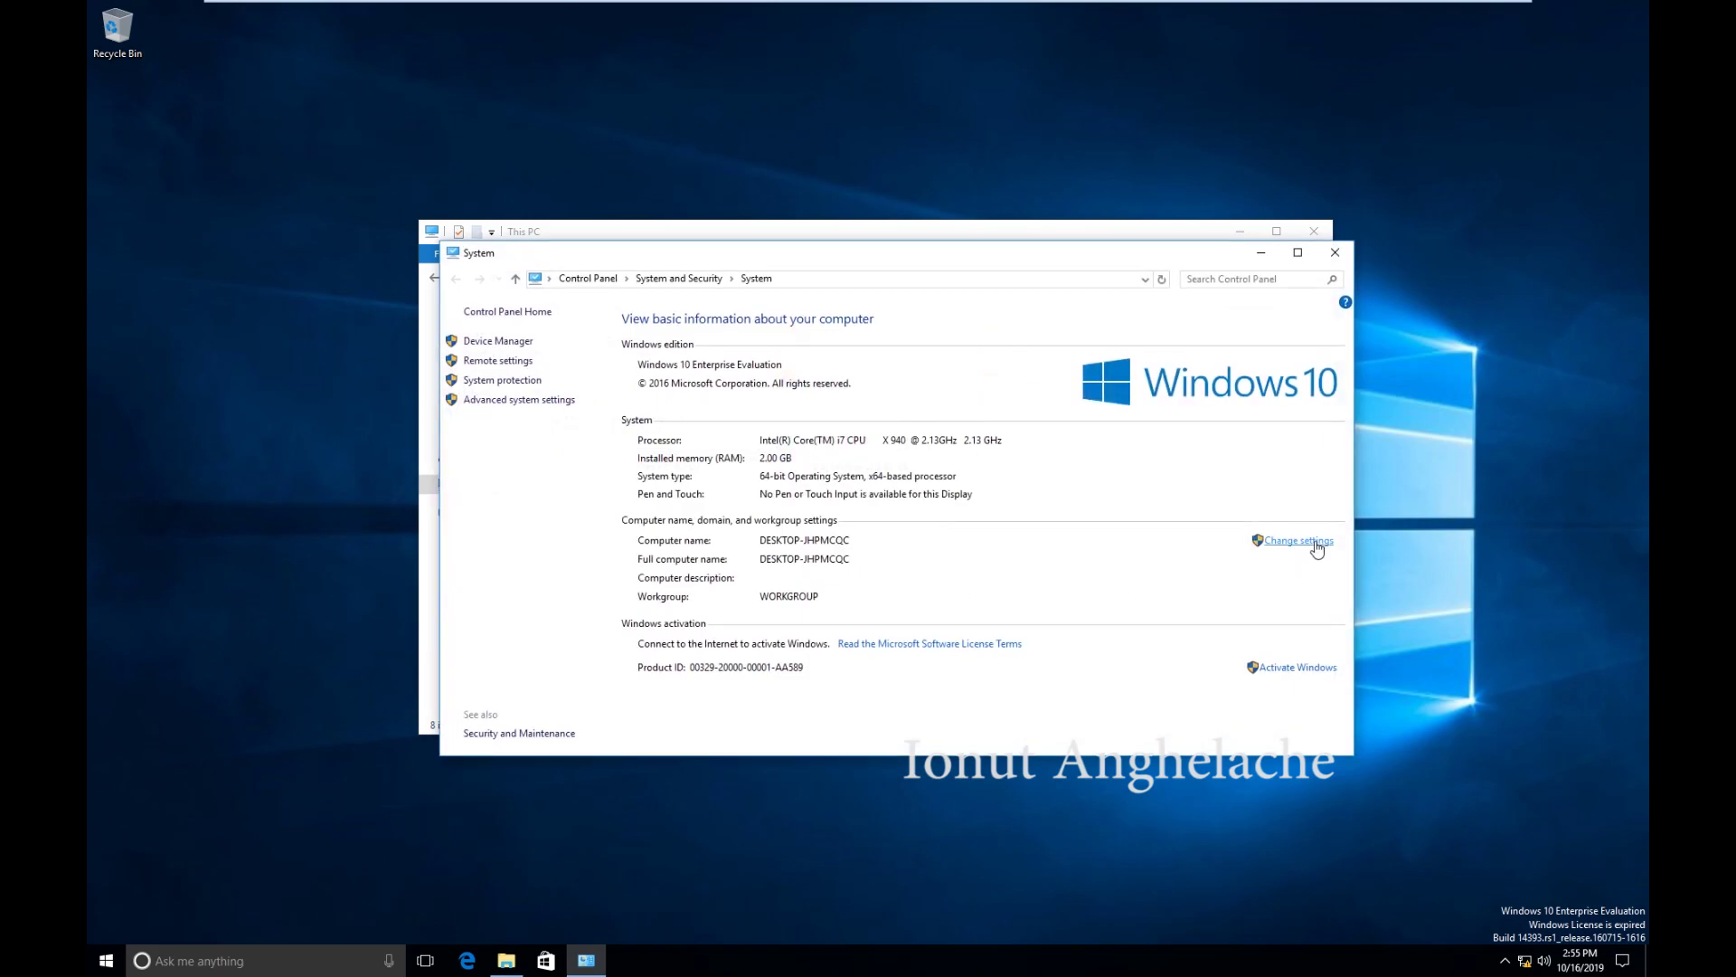
Open the Computer Name/Domain Changes dialog and choose Domain membership
left_click(1299, 541)
left_click(488, 348)
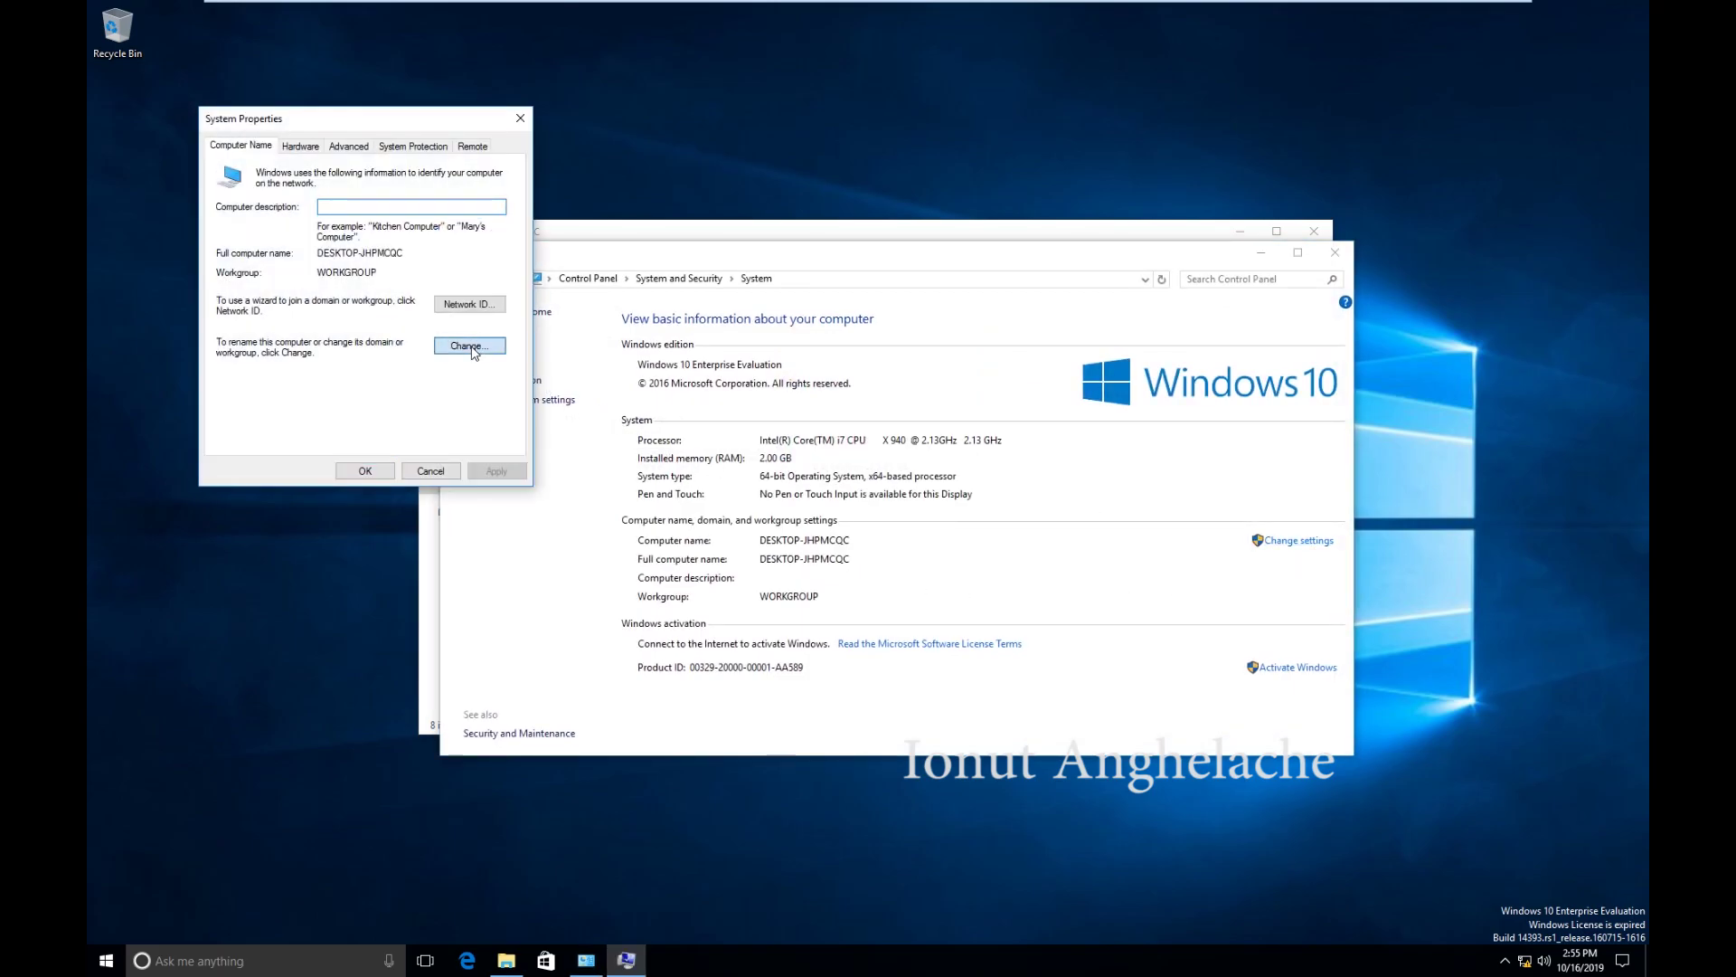
left_click(246, 340)
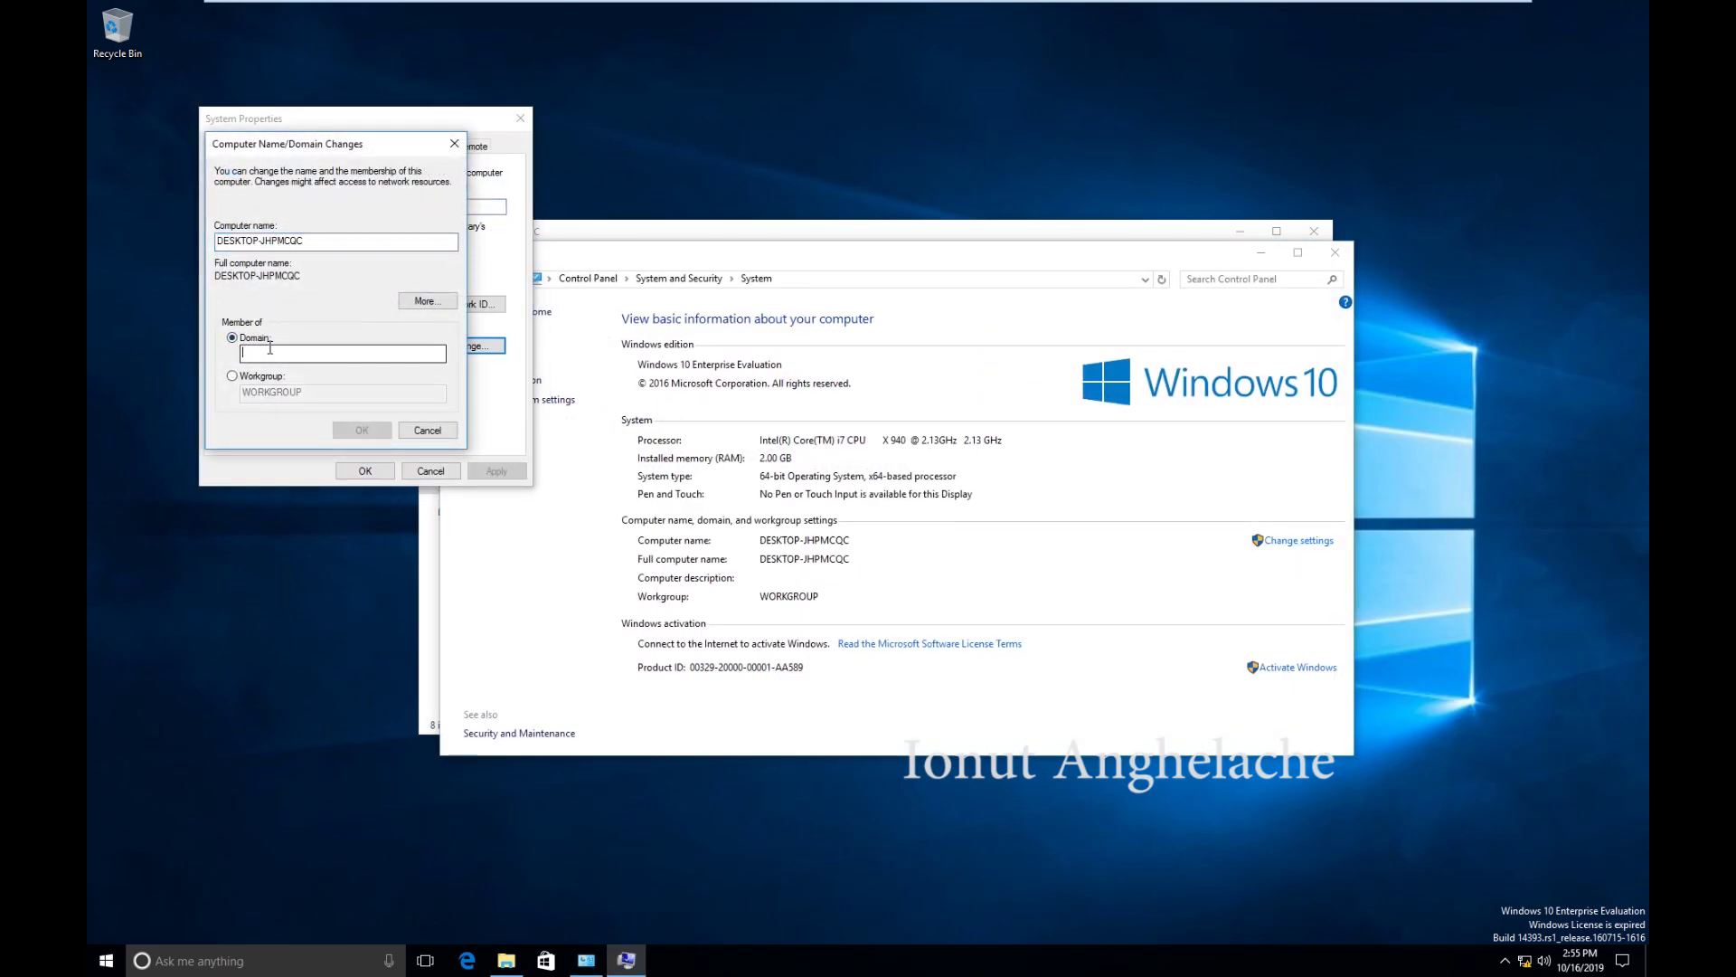
On the server VM, close the IPv4 and network windows and view Local Server properties
mouse_move(869, 3)
left_click(958, 9)
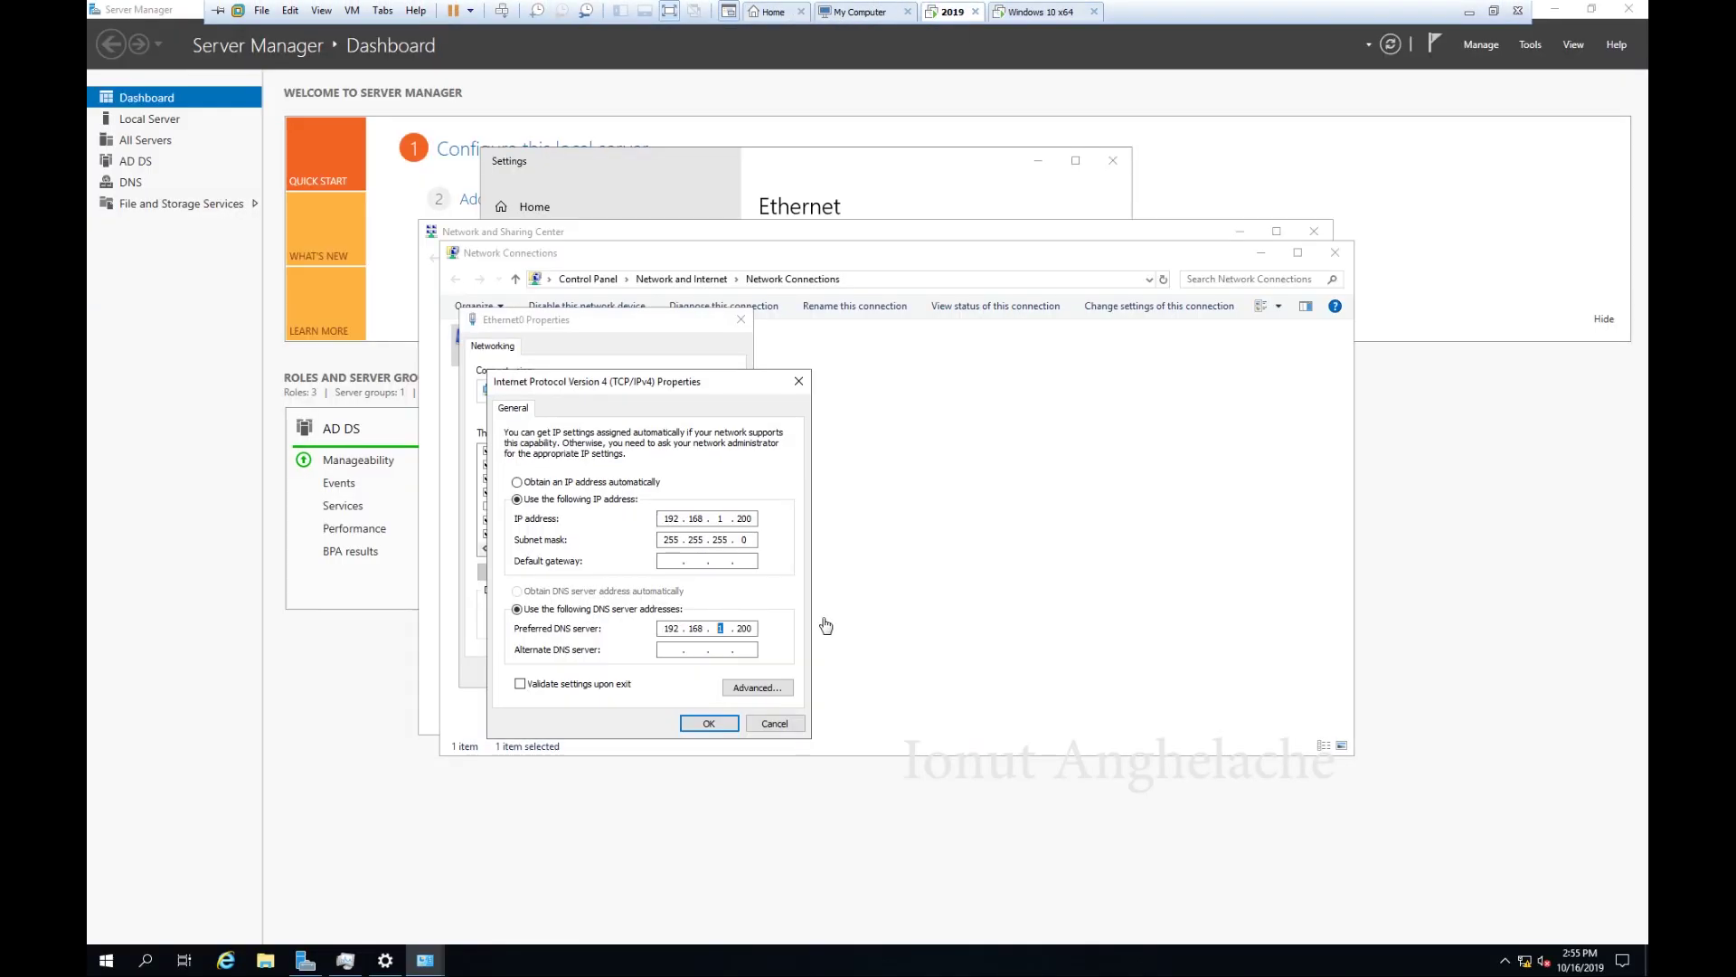
left_click(711, 726)
left_click(716, 671)
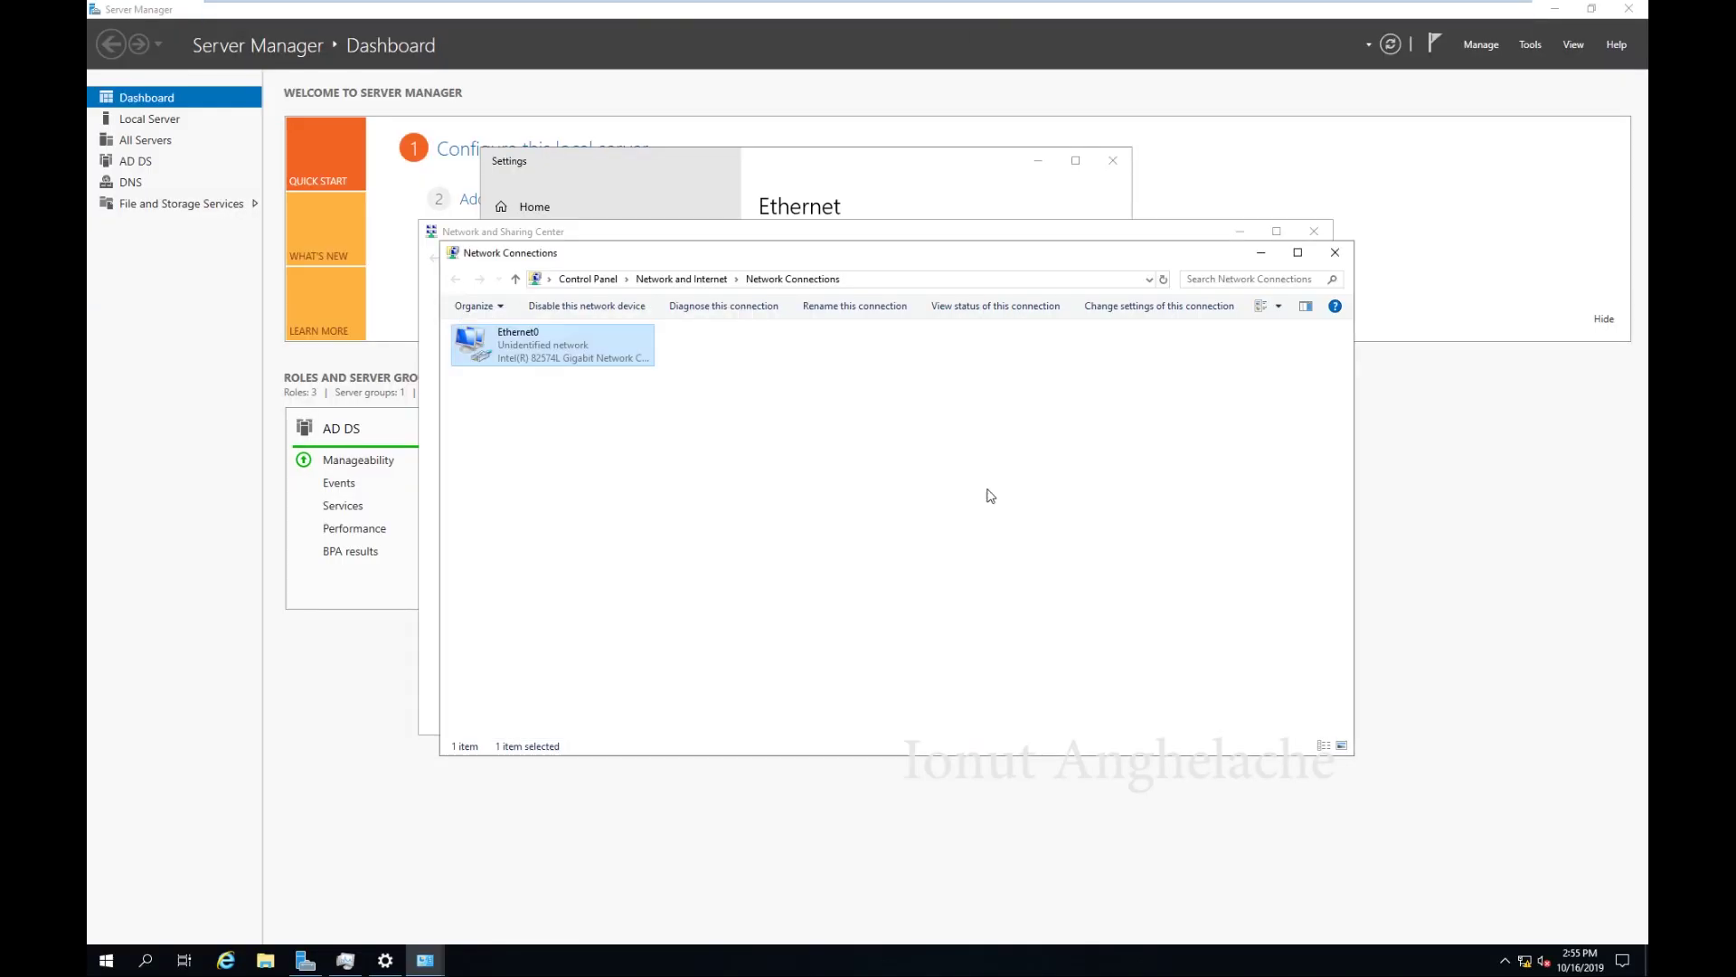
left_click(1335, 252)
left_click(1112, 160)
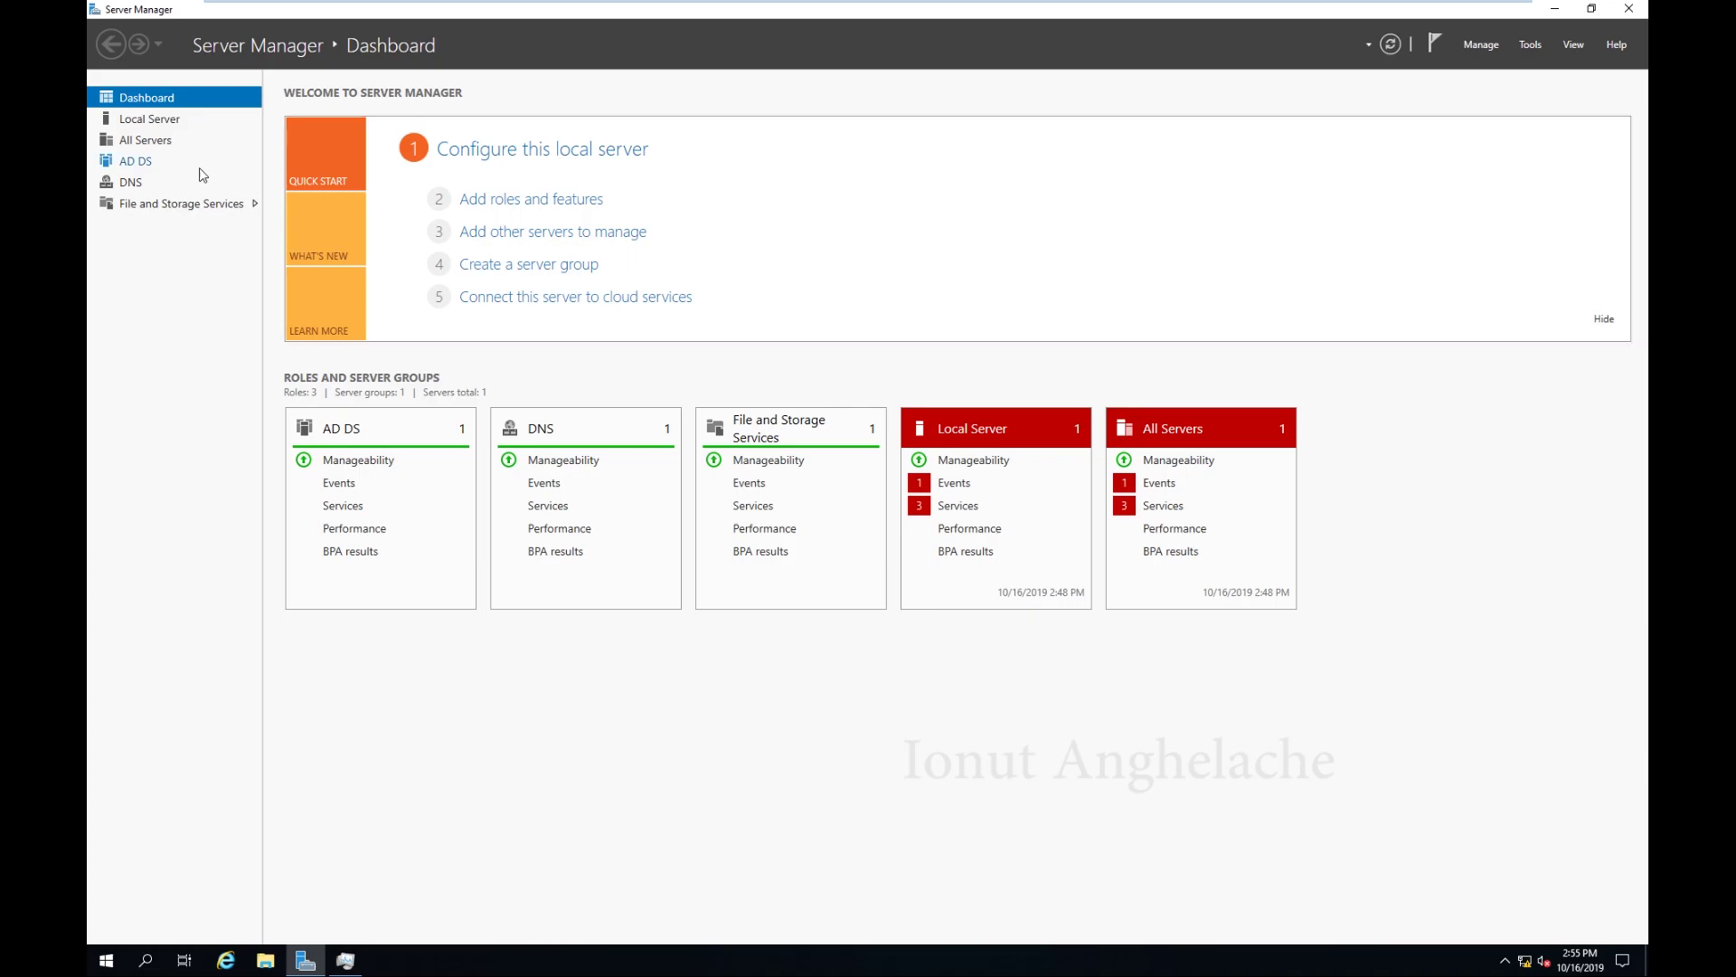
left_click(152, 120)
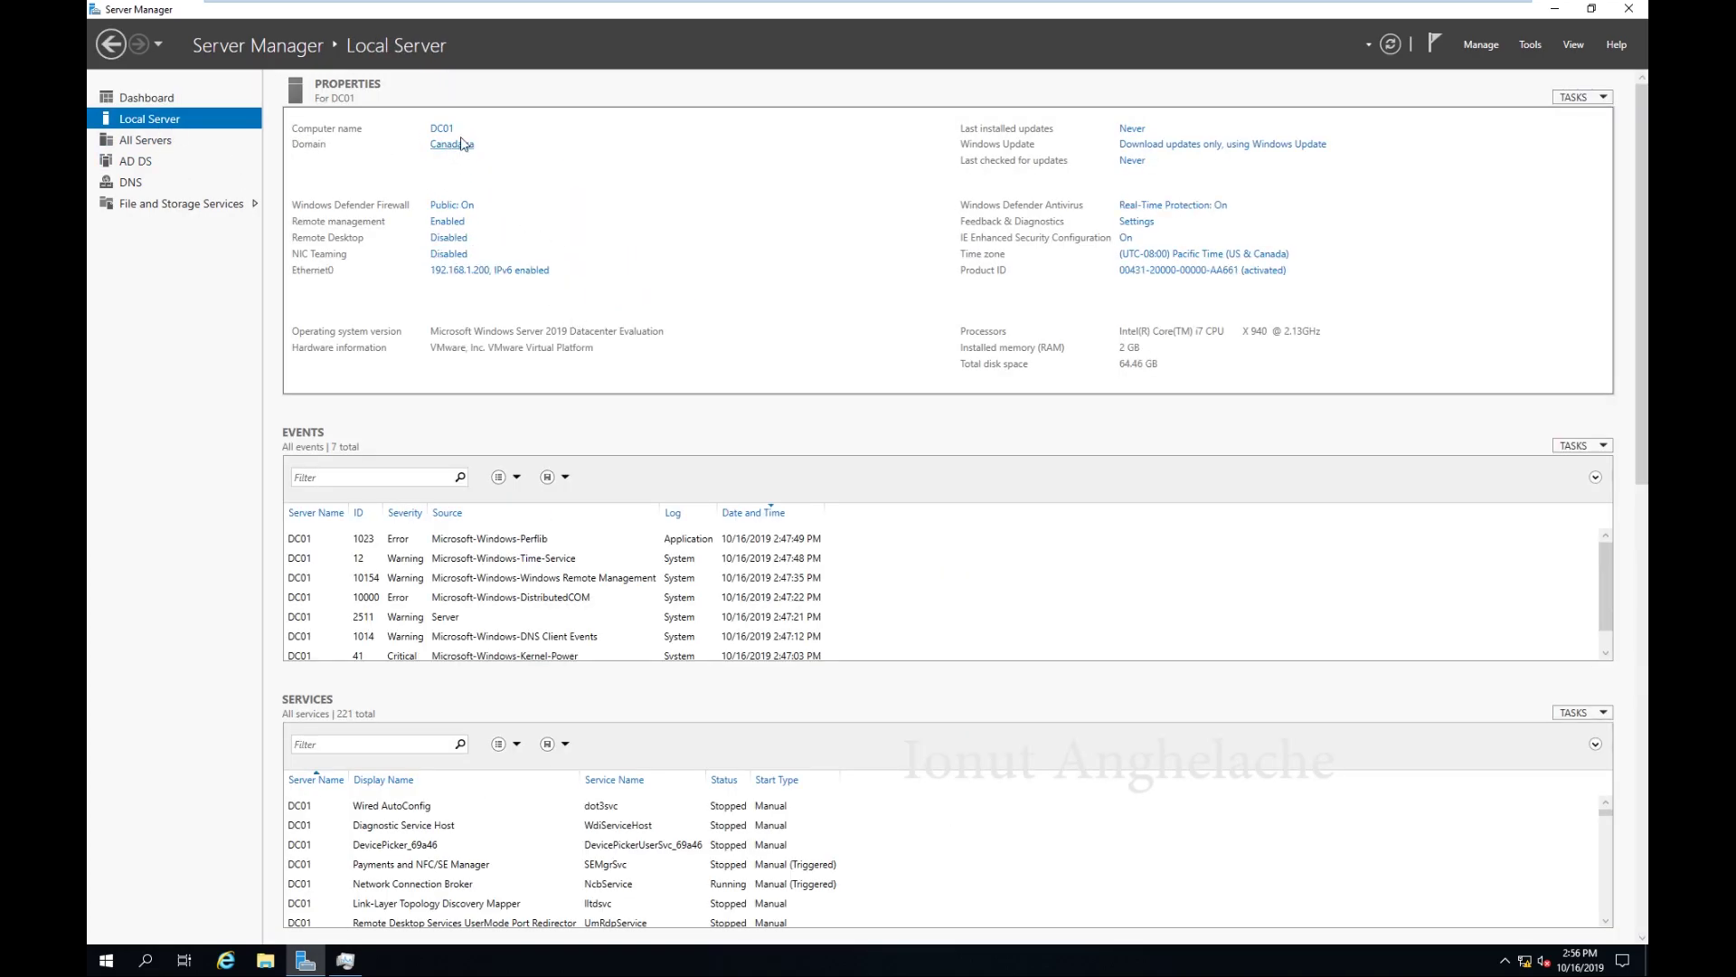
Confirm via This PC Properties that the server is DC01.Canada.ca, then return to Windows 10
left_click(265, 960)
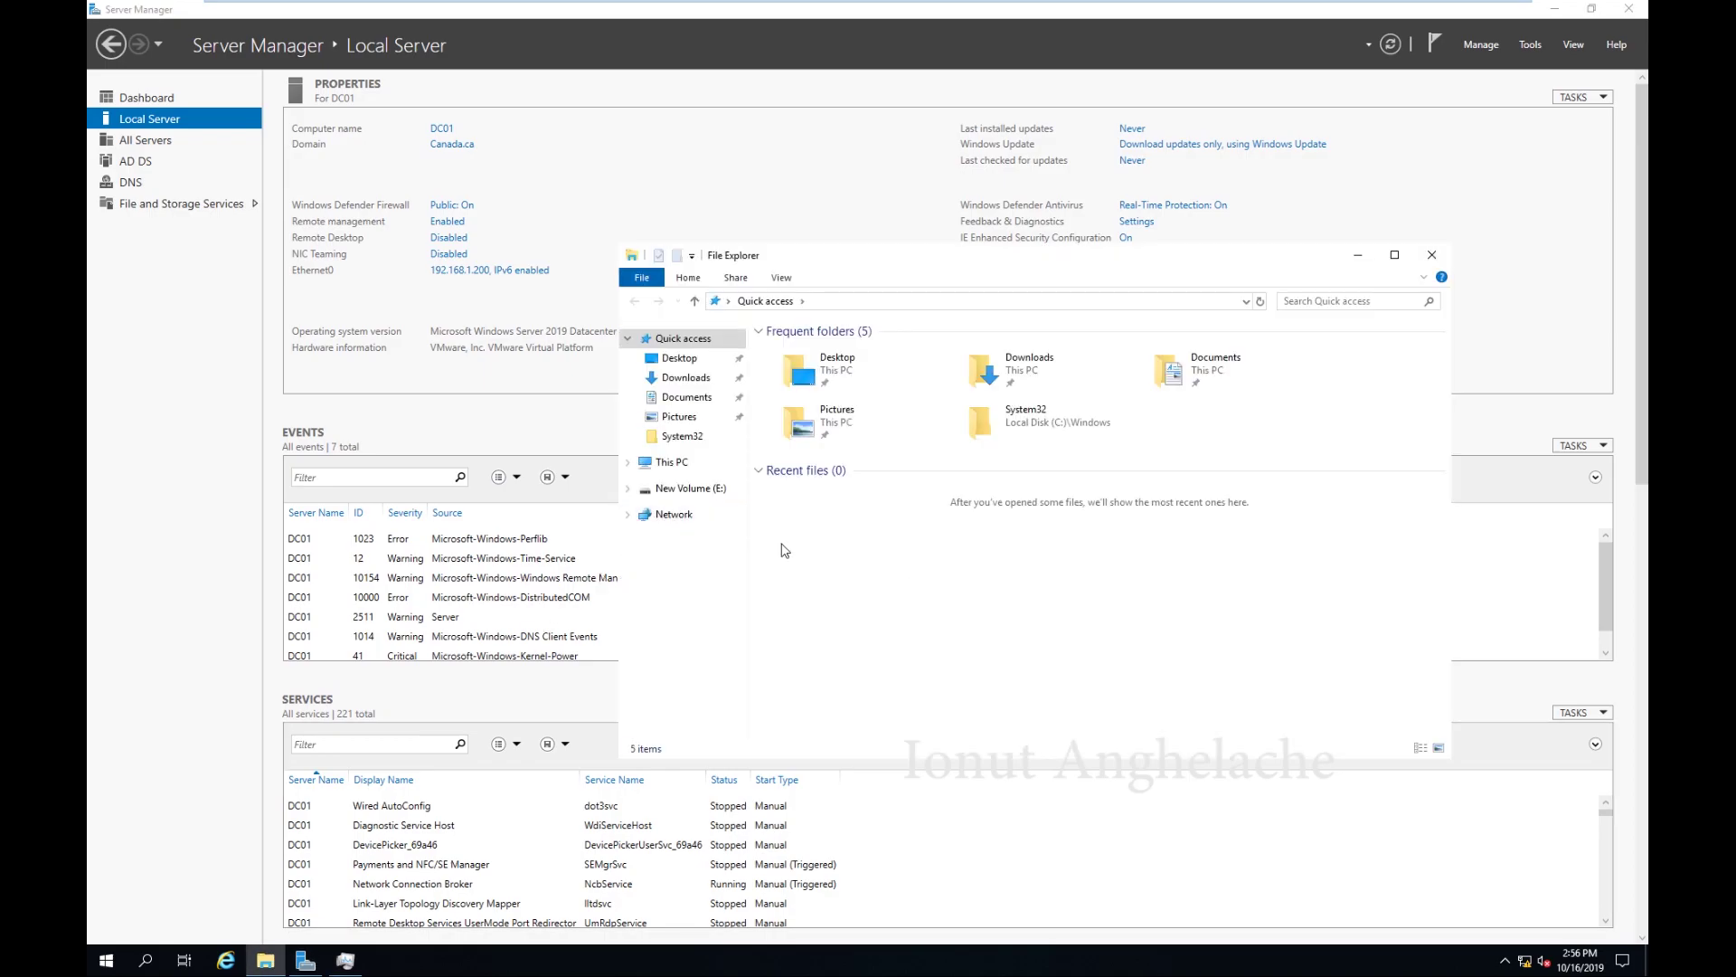
left_click(691, 488)
right_click(1019, 640)
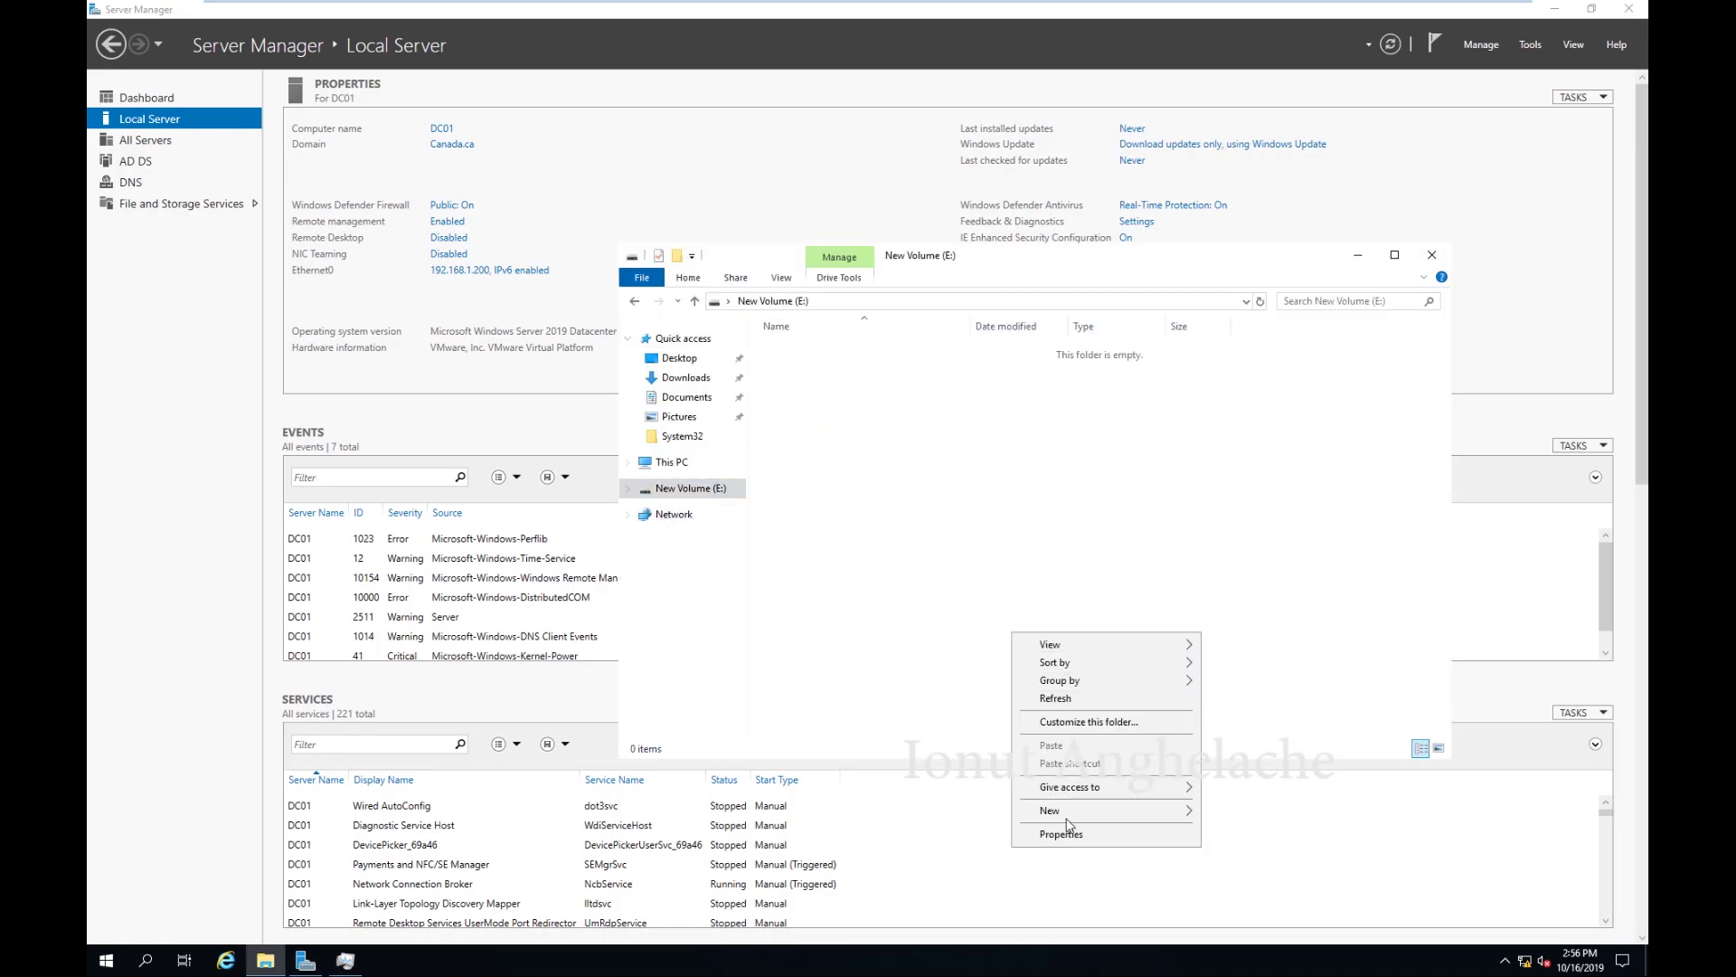
left_click(738, 562)
left_click(669, 463)
right_click(978, 642)
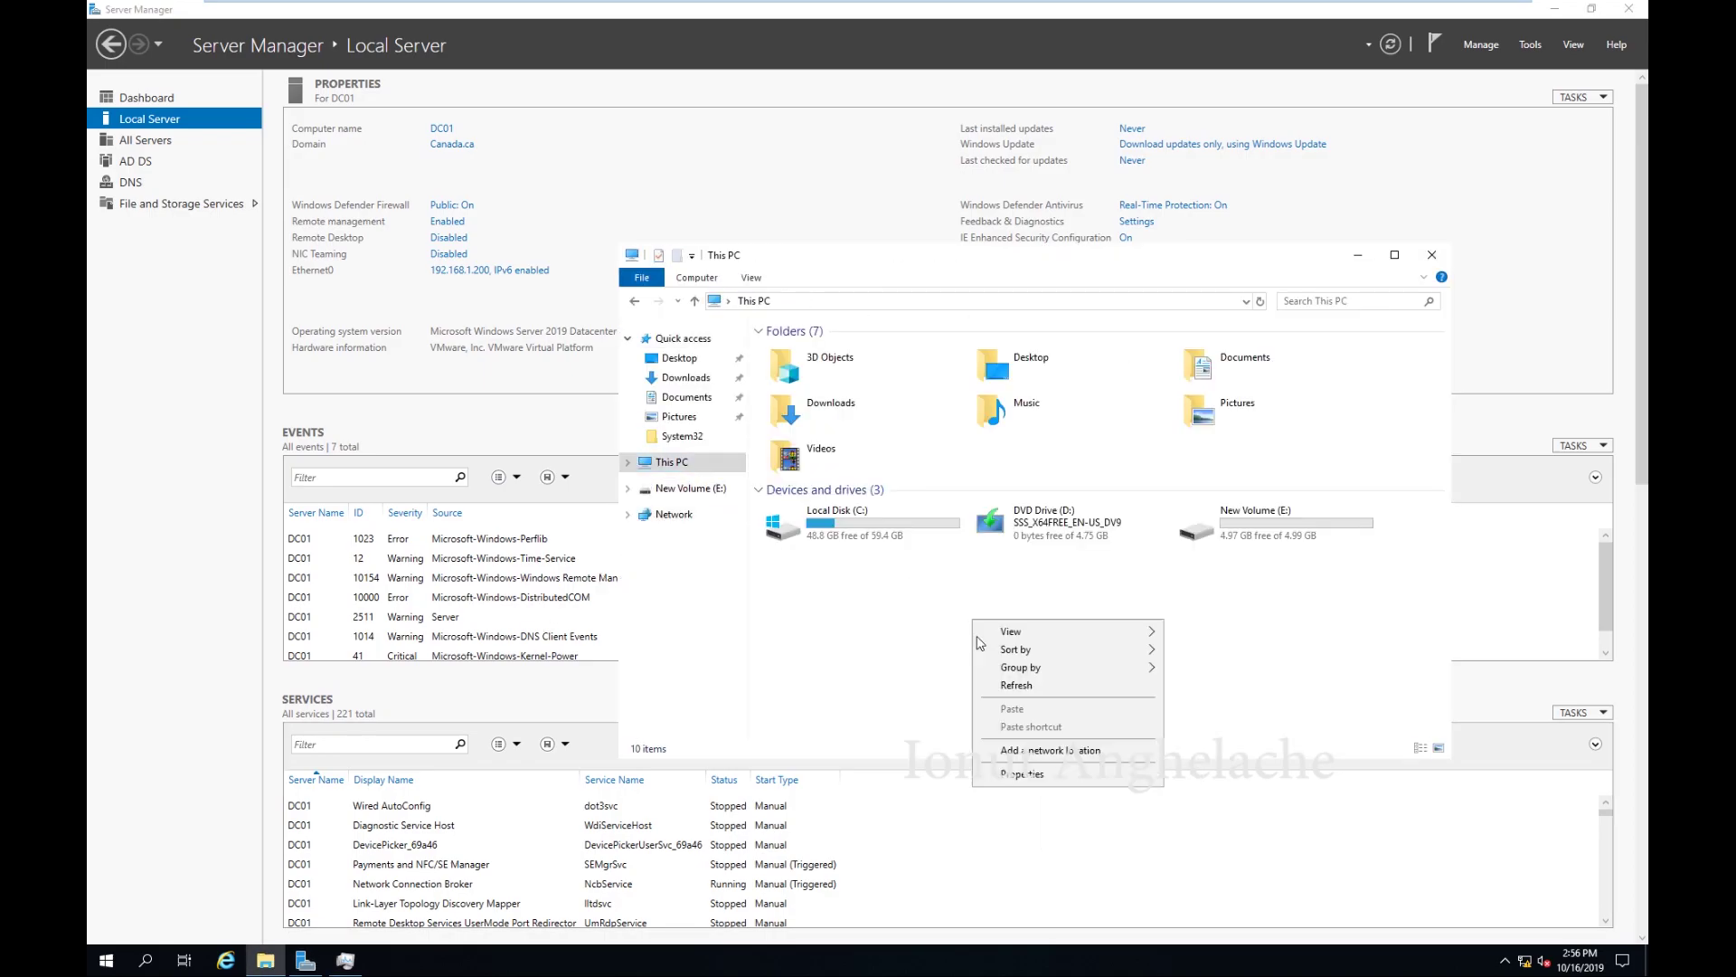
left_click(1022, 774)
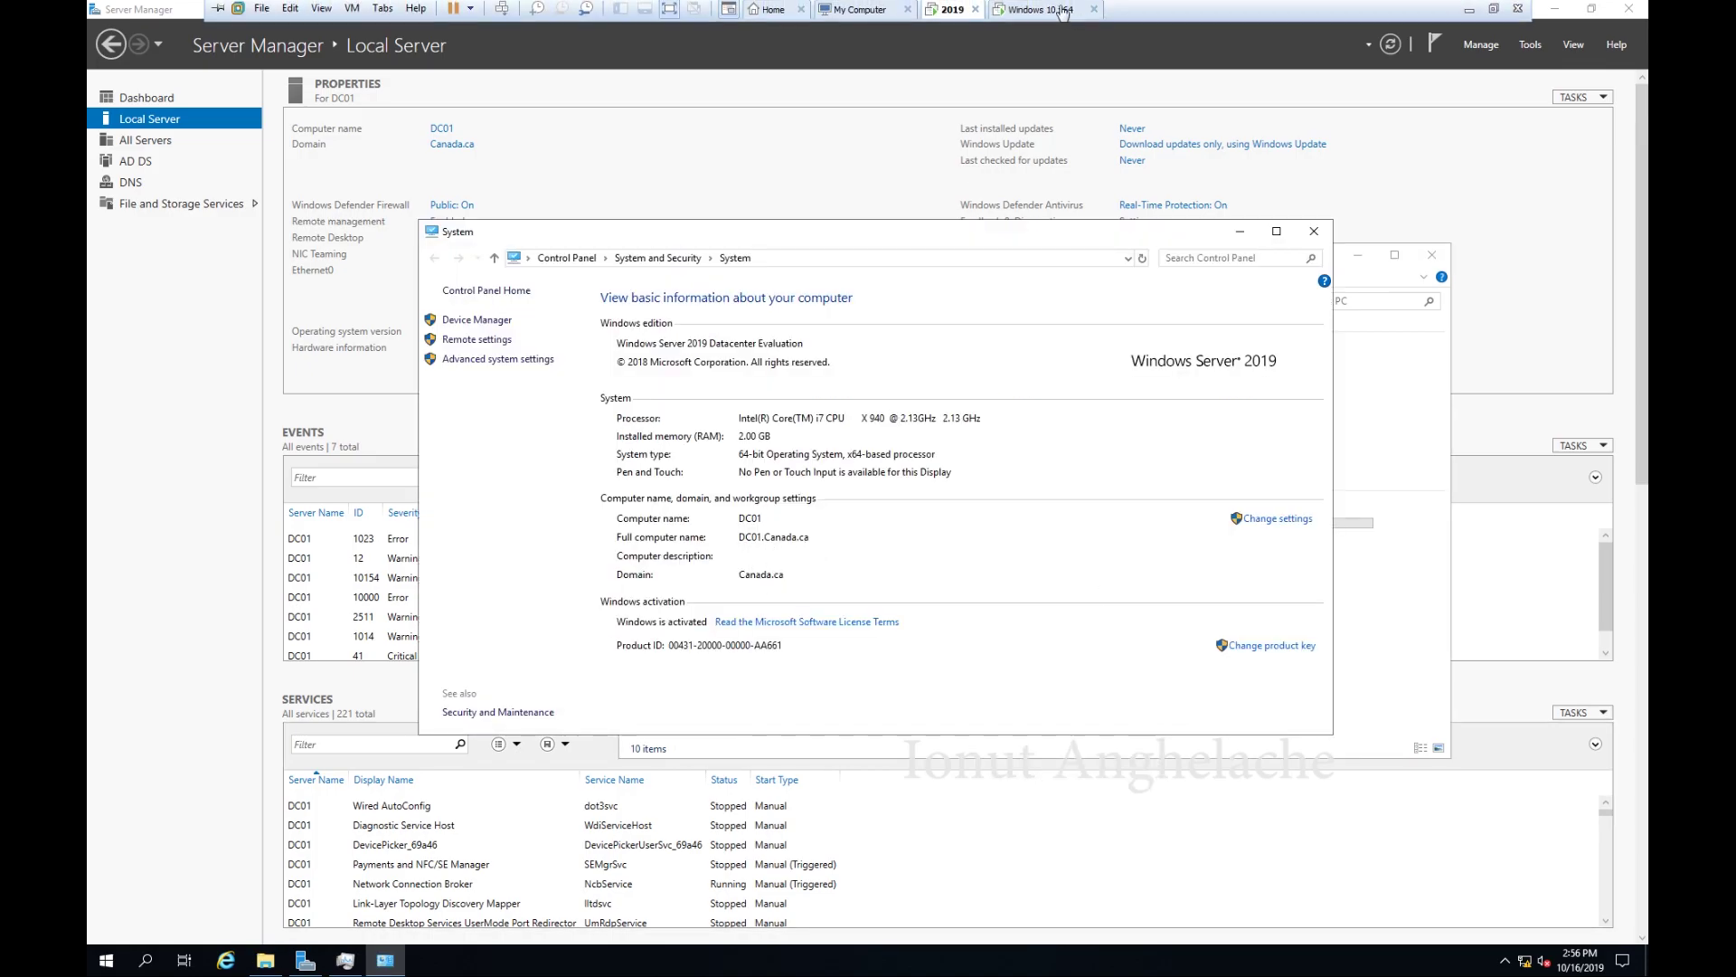
left_click(1055, 11)
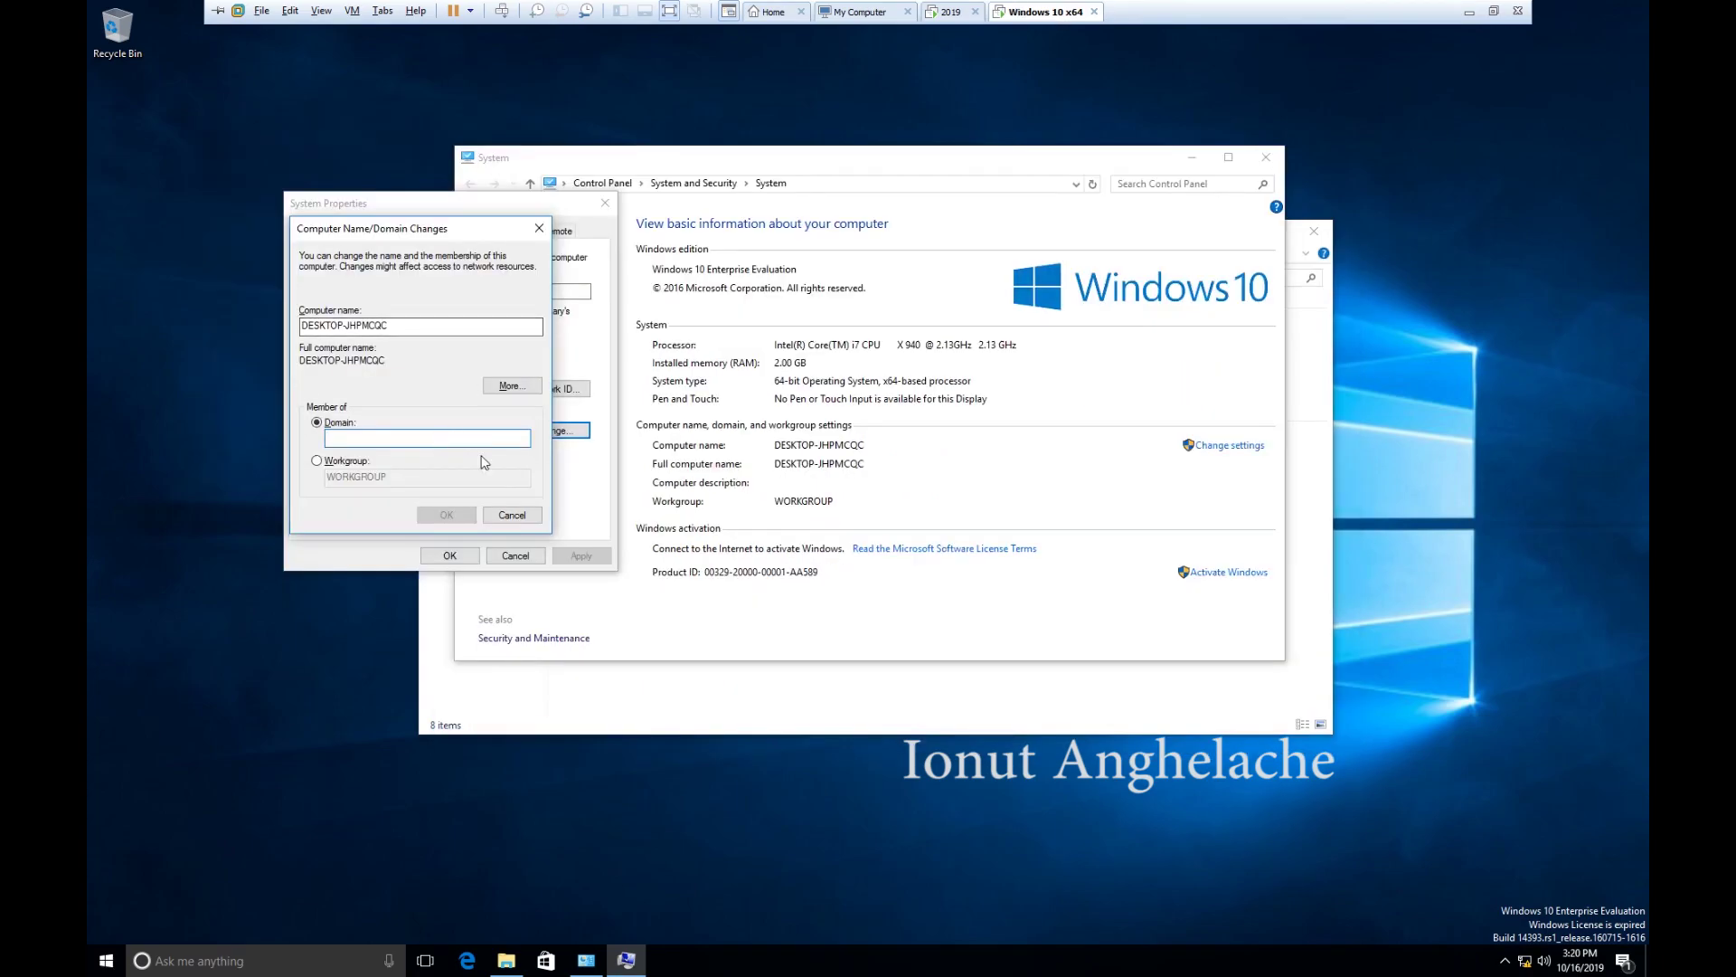
type("anada.ca")
key("Return")
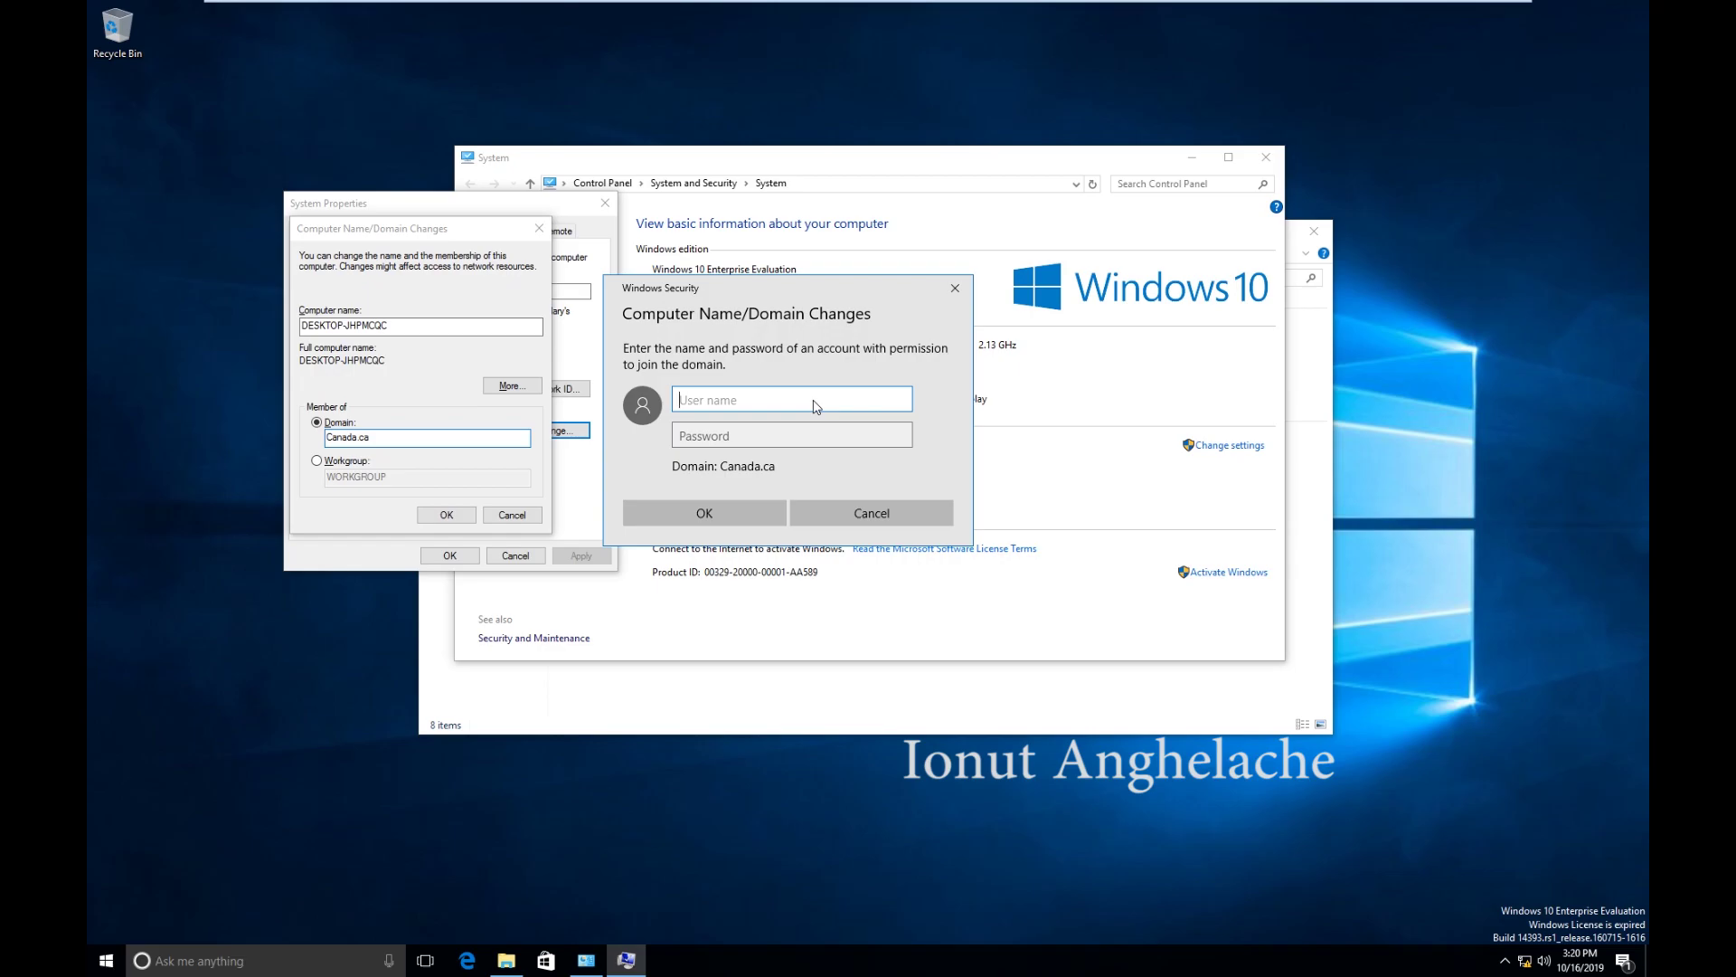
key("Tab")
type("P")
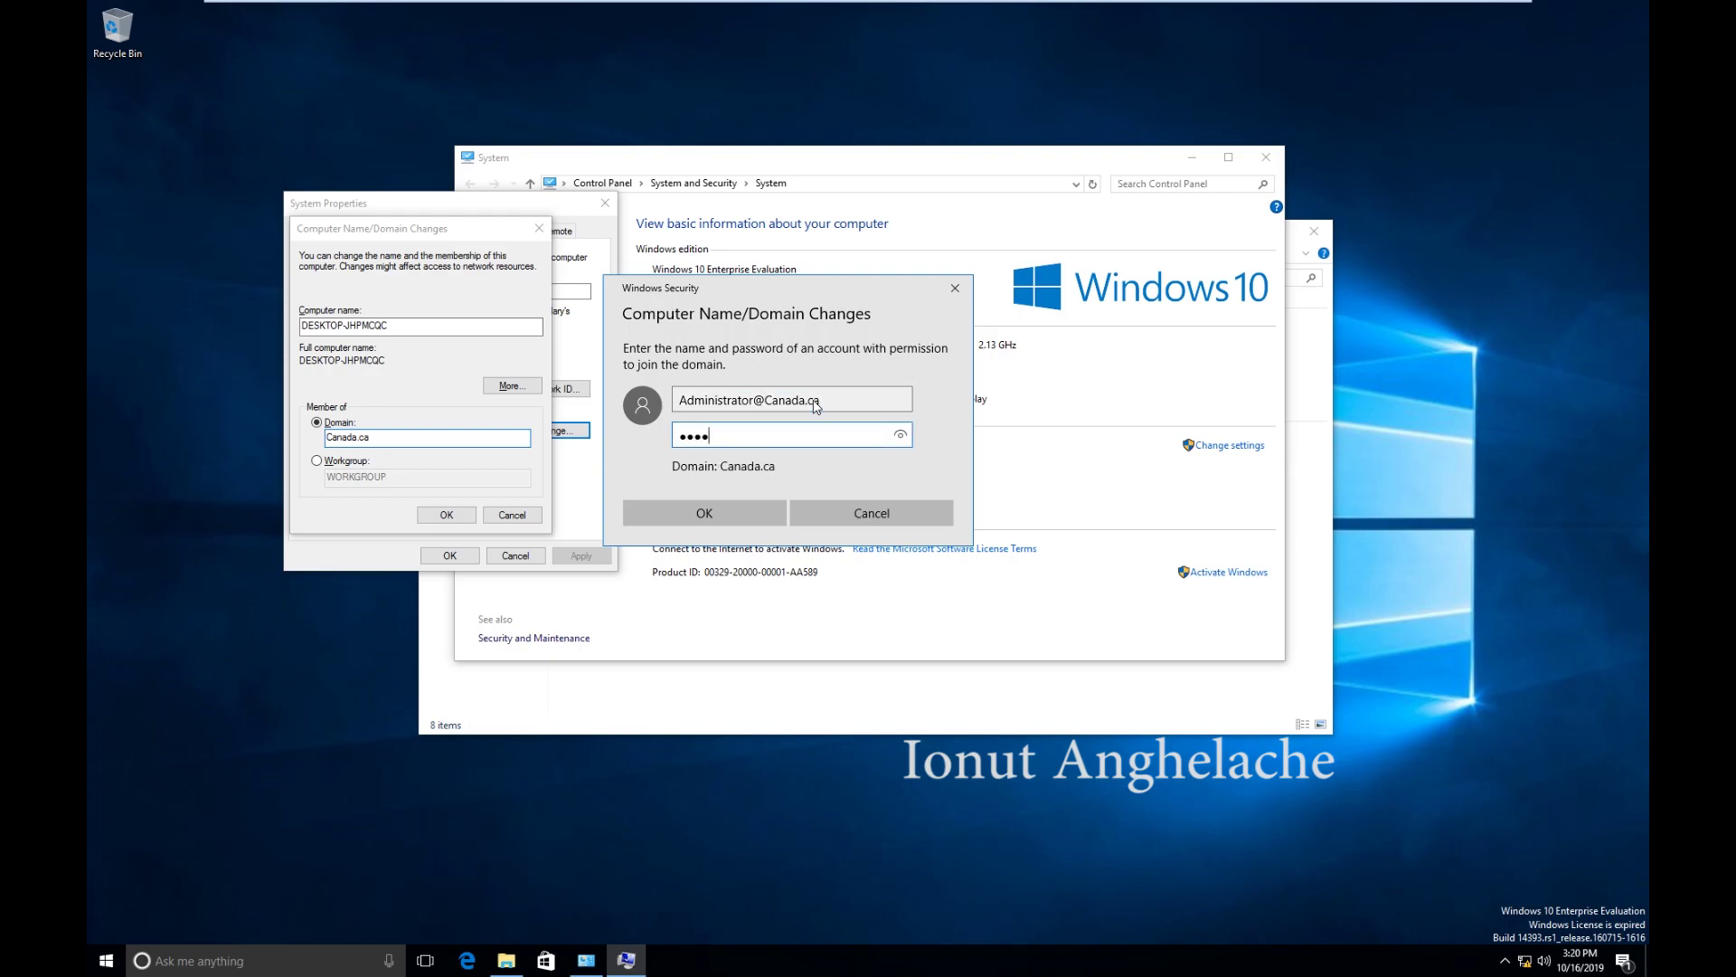
key("Return")
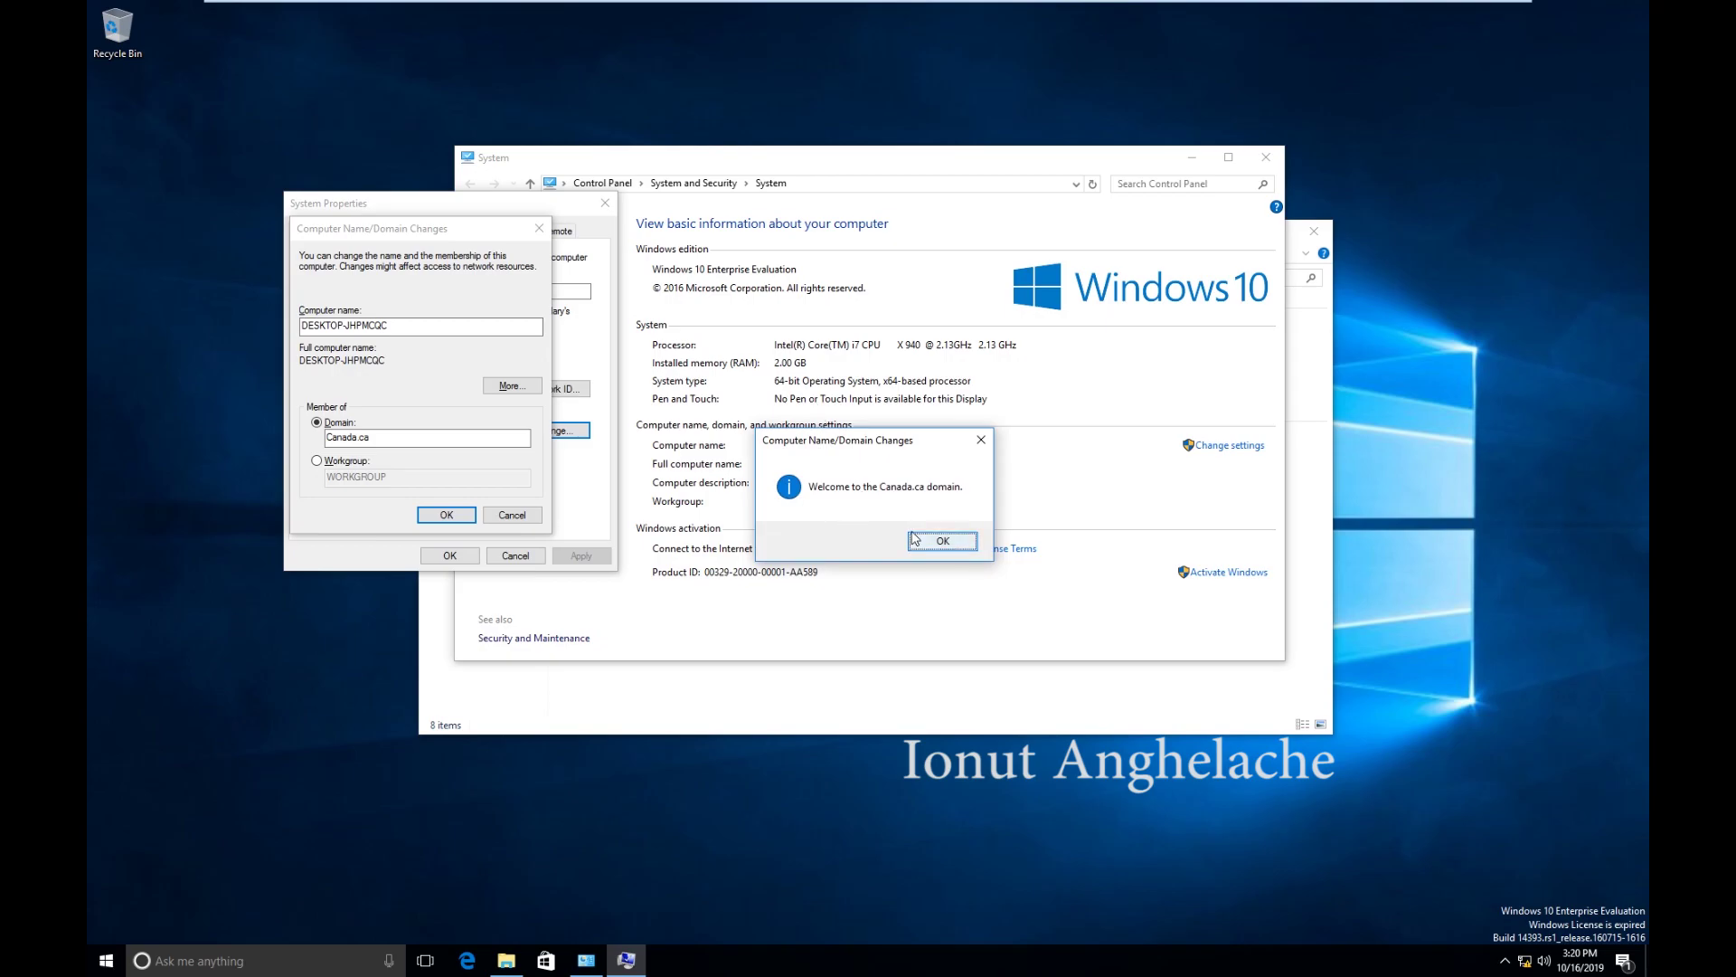
Dismiss the Canada.ca welcome and the restart notice so the PC restarts
left_click(945, 541)
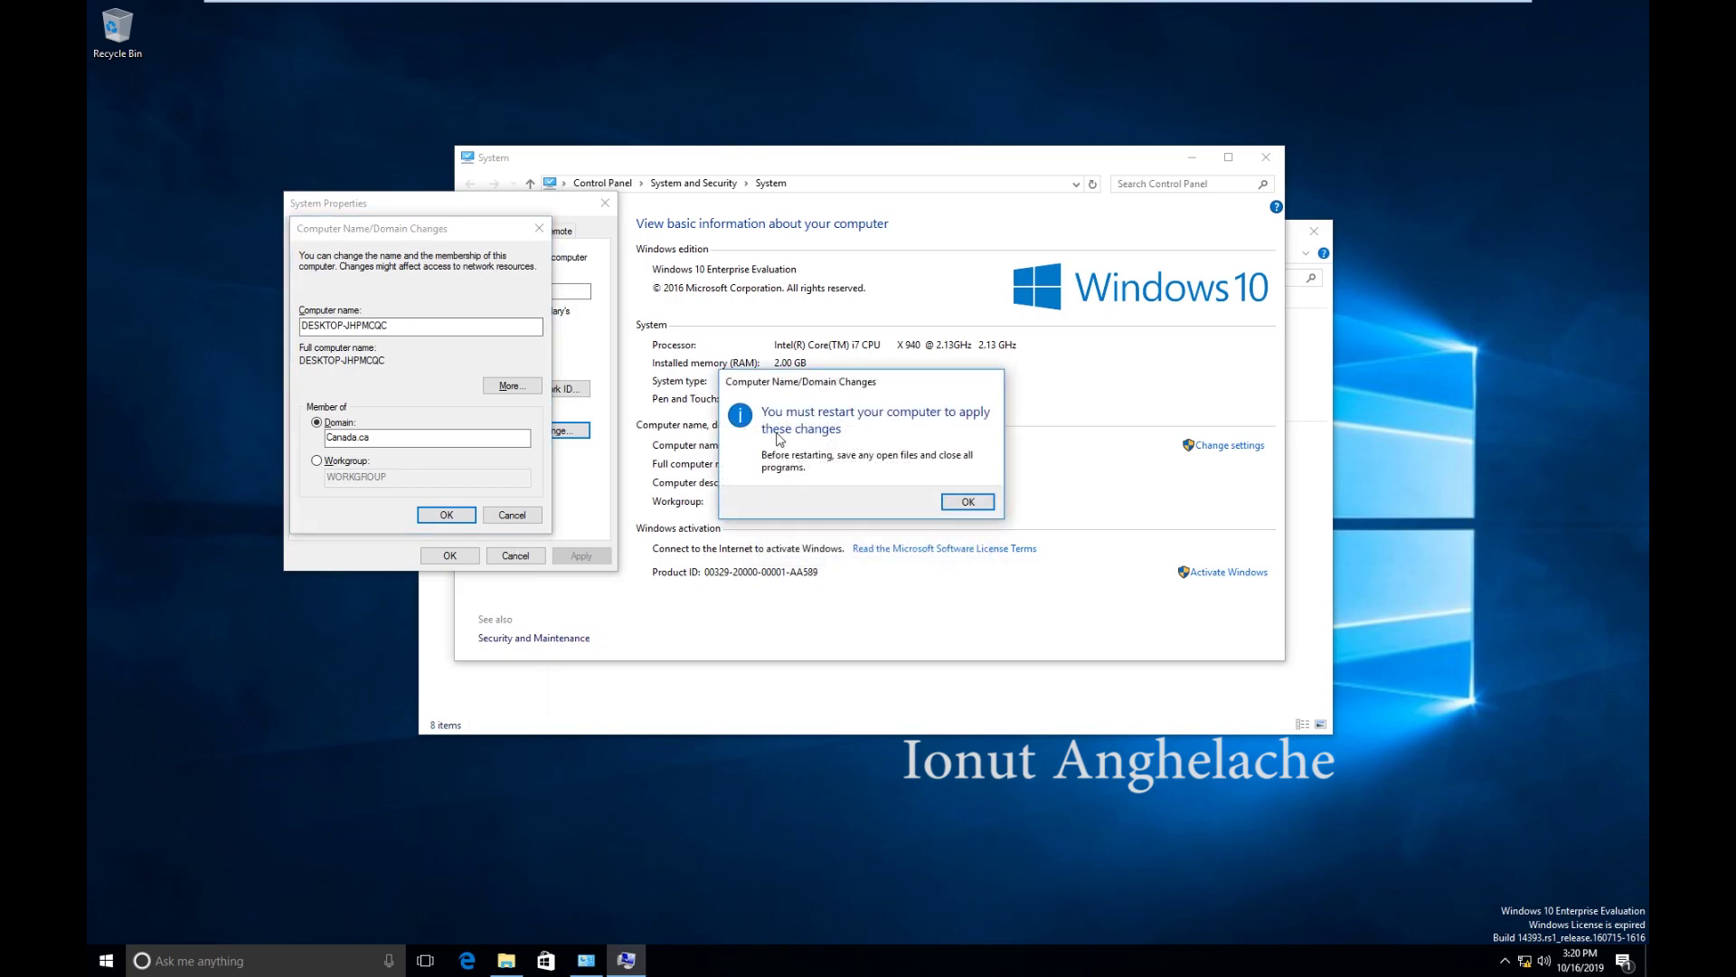
left_click(966, 504)
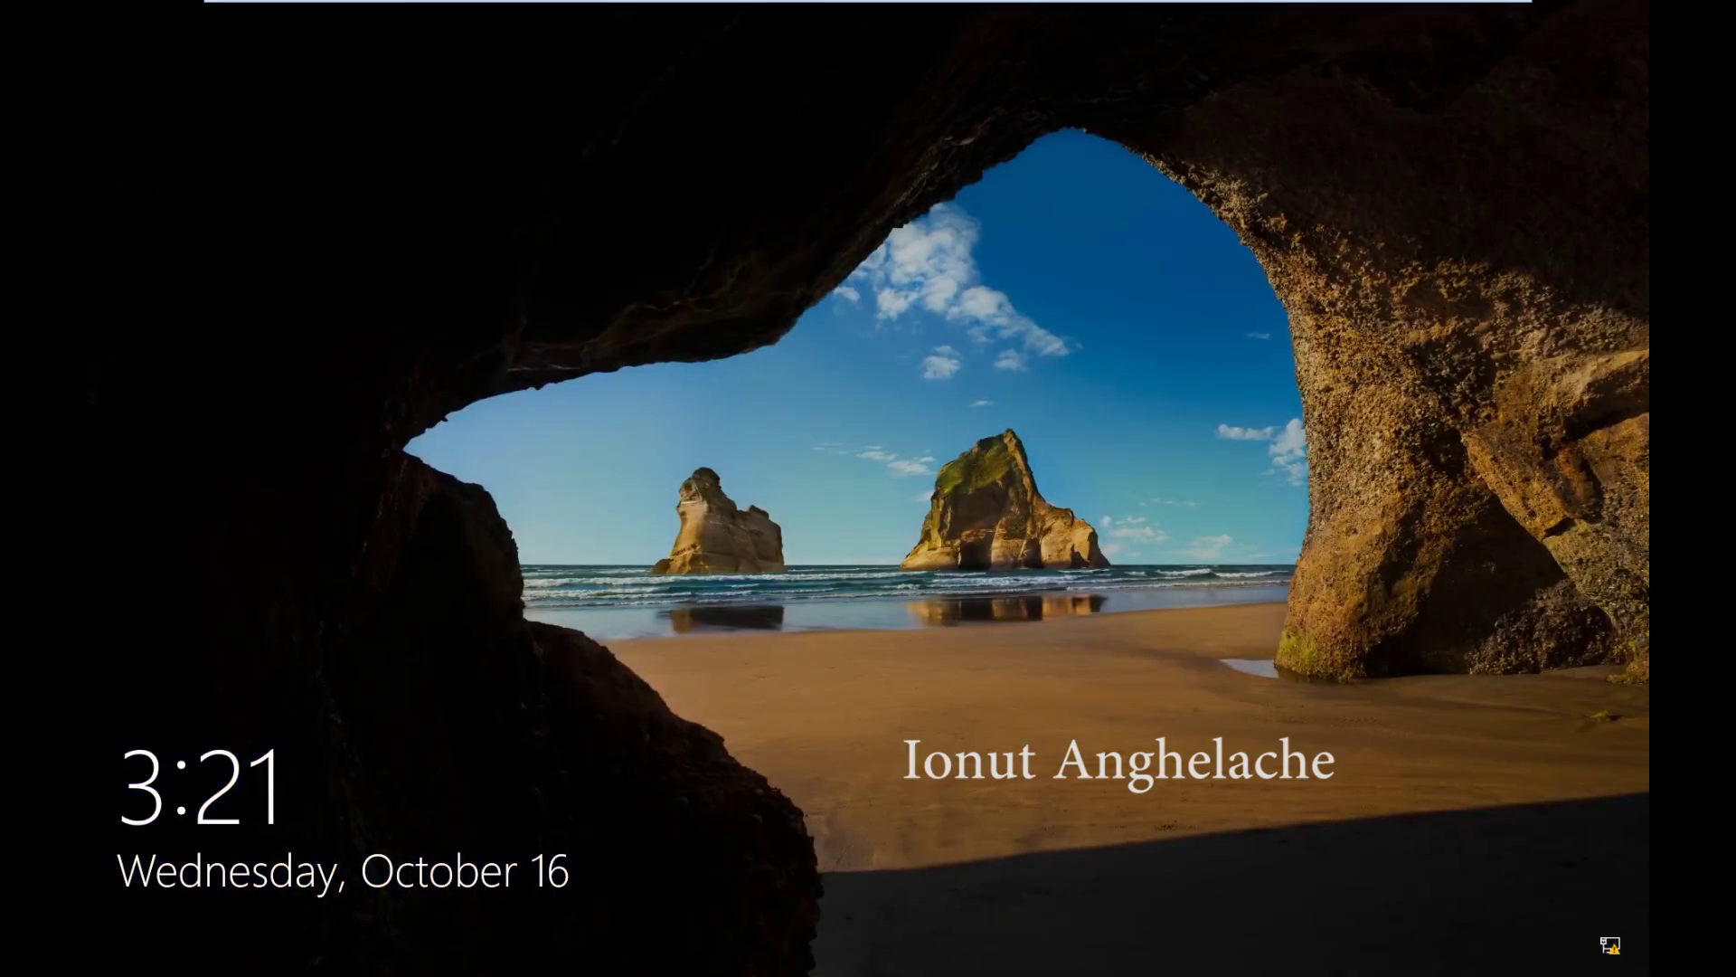
Sign in as Other user with the Administrator domain account and its password
key("Return")
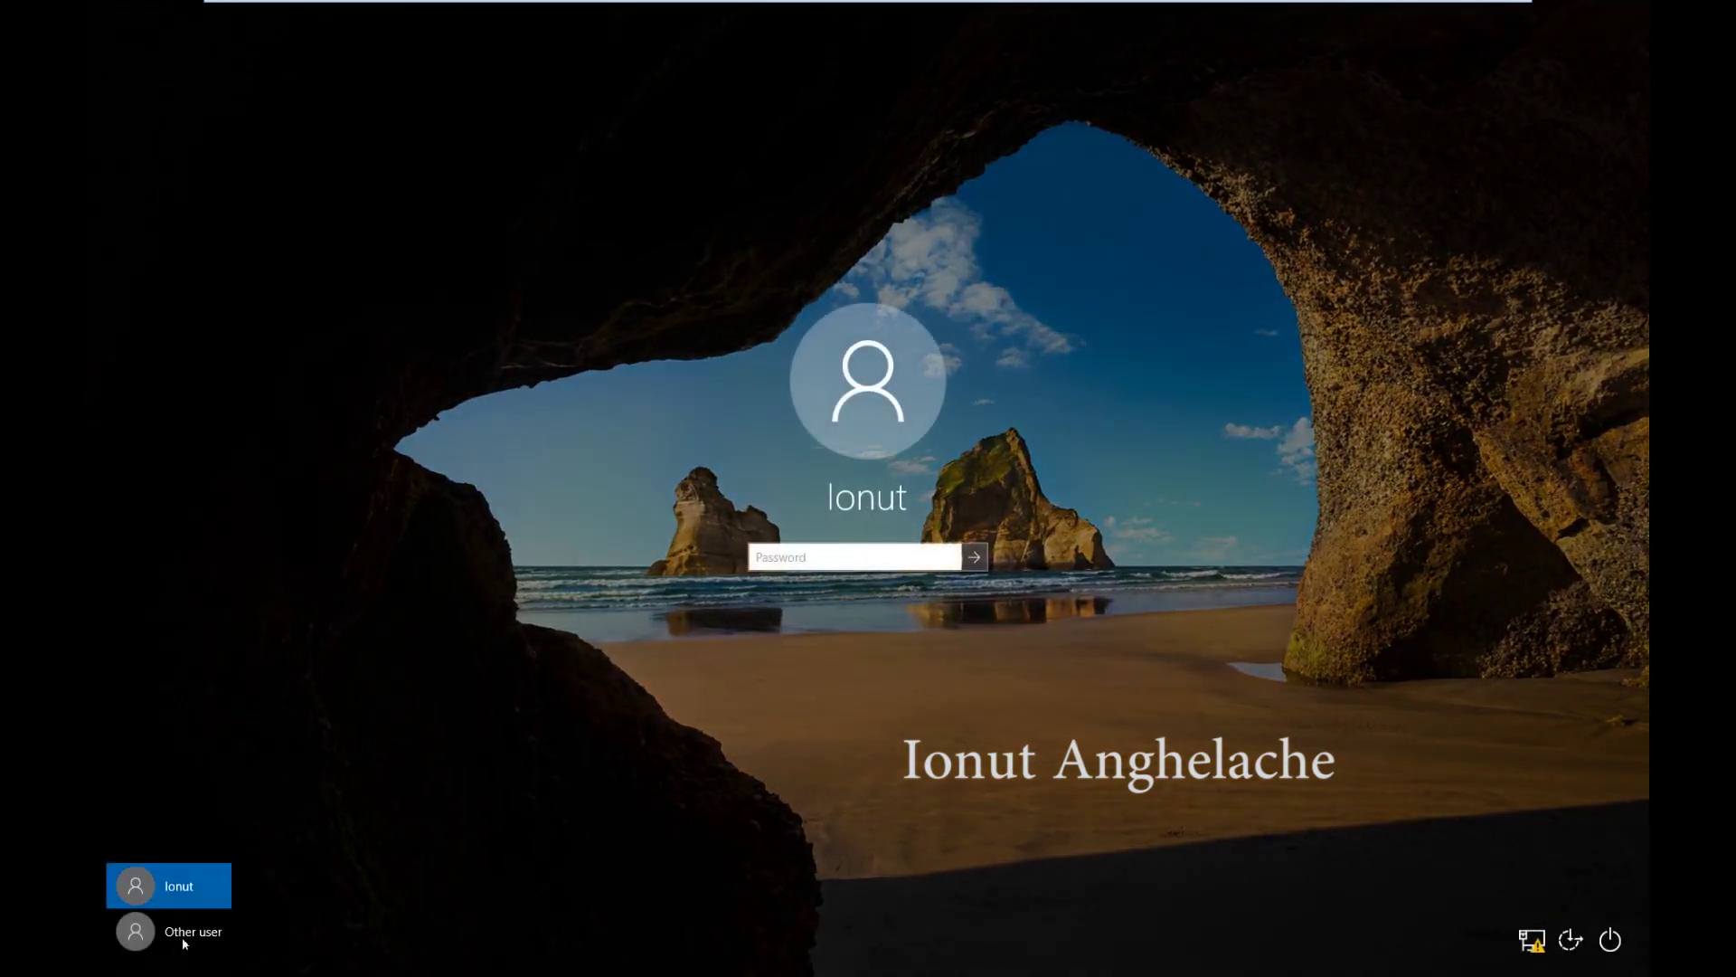
left_click(184, 941)
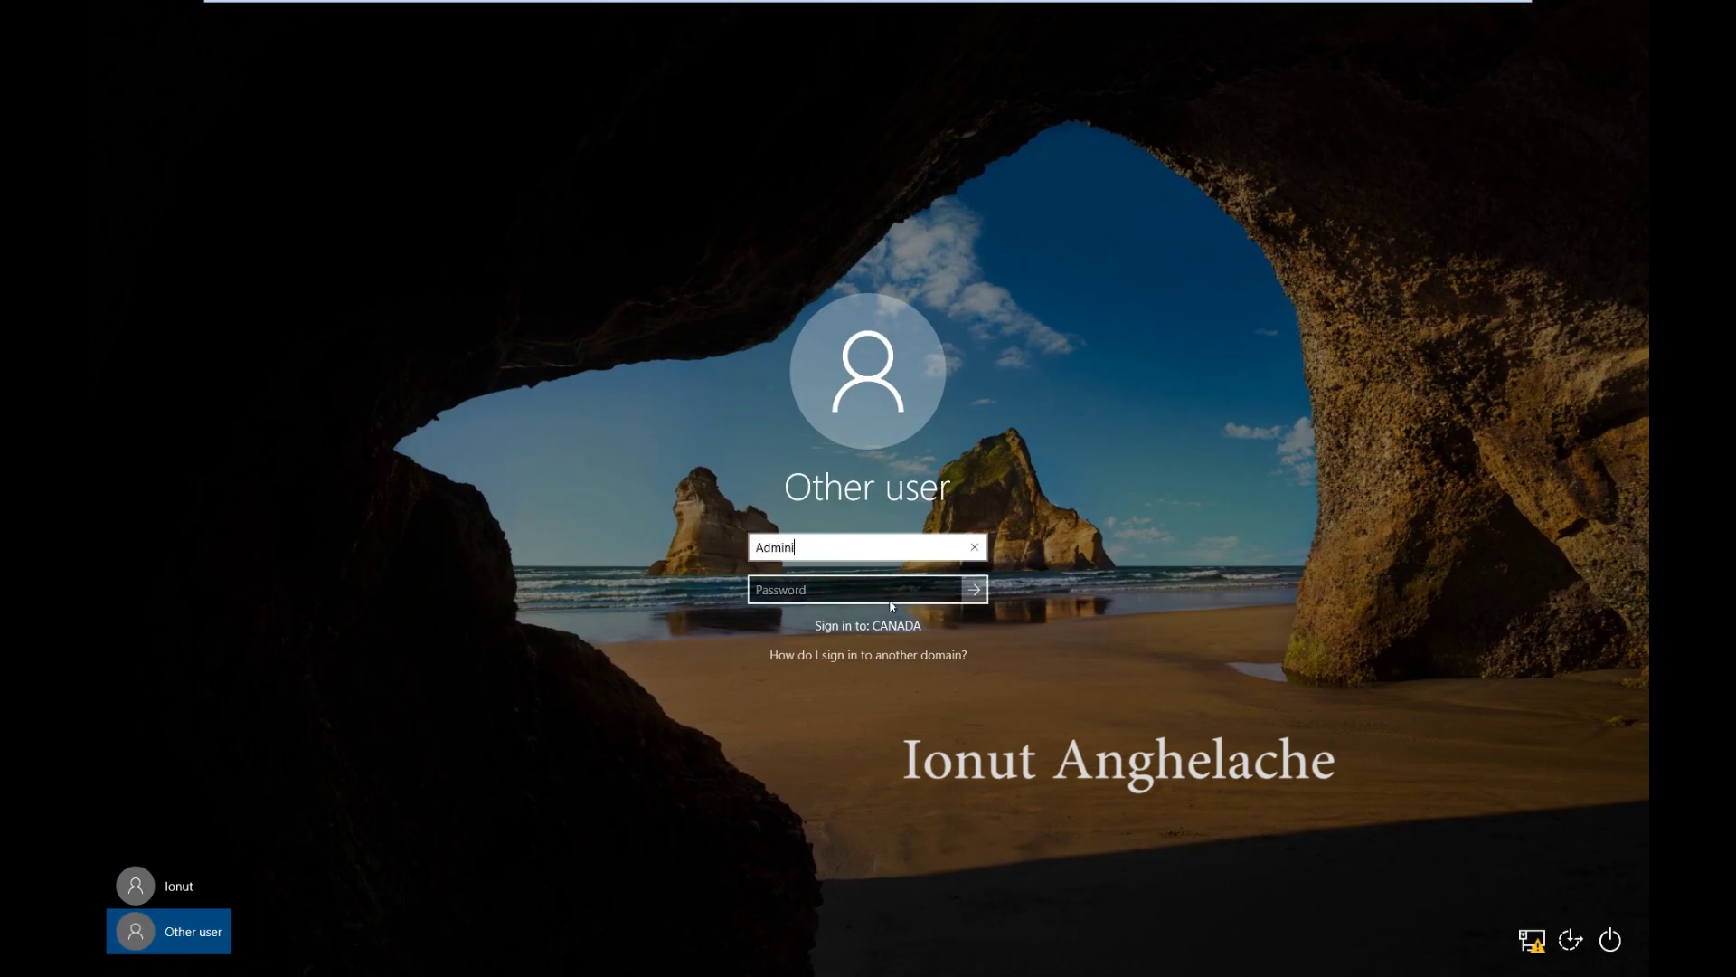
key("Tab")
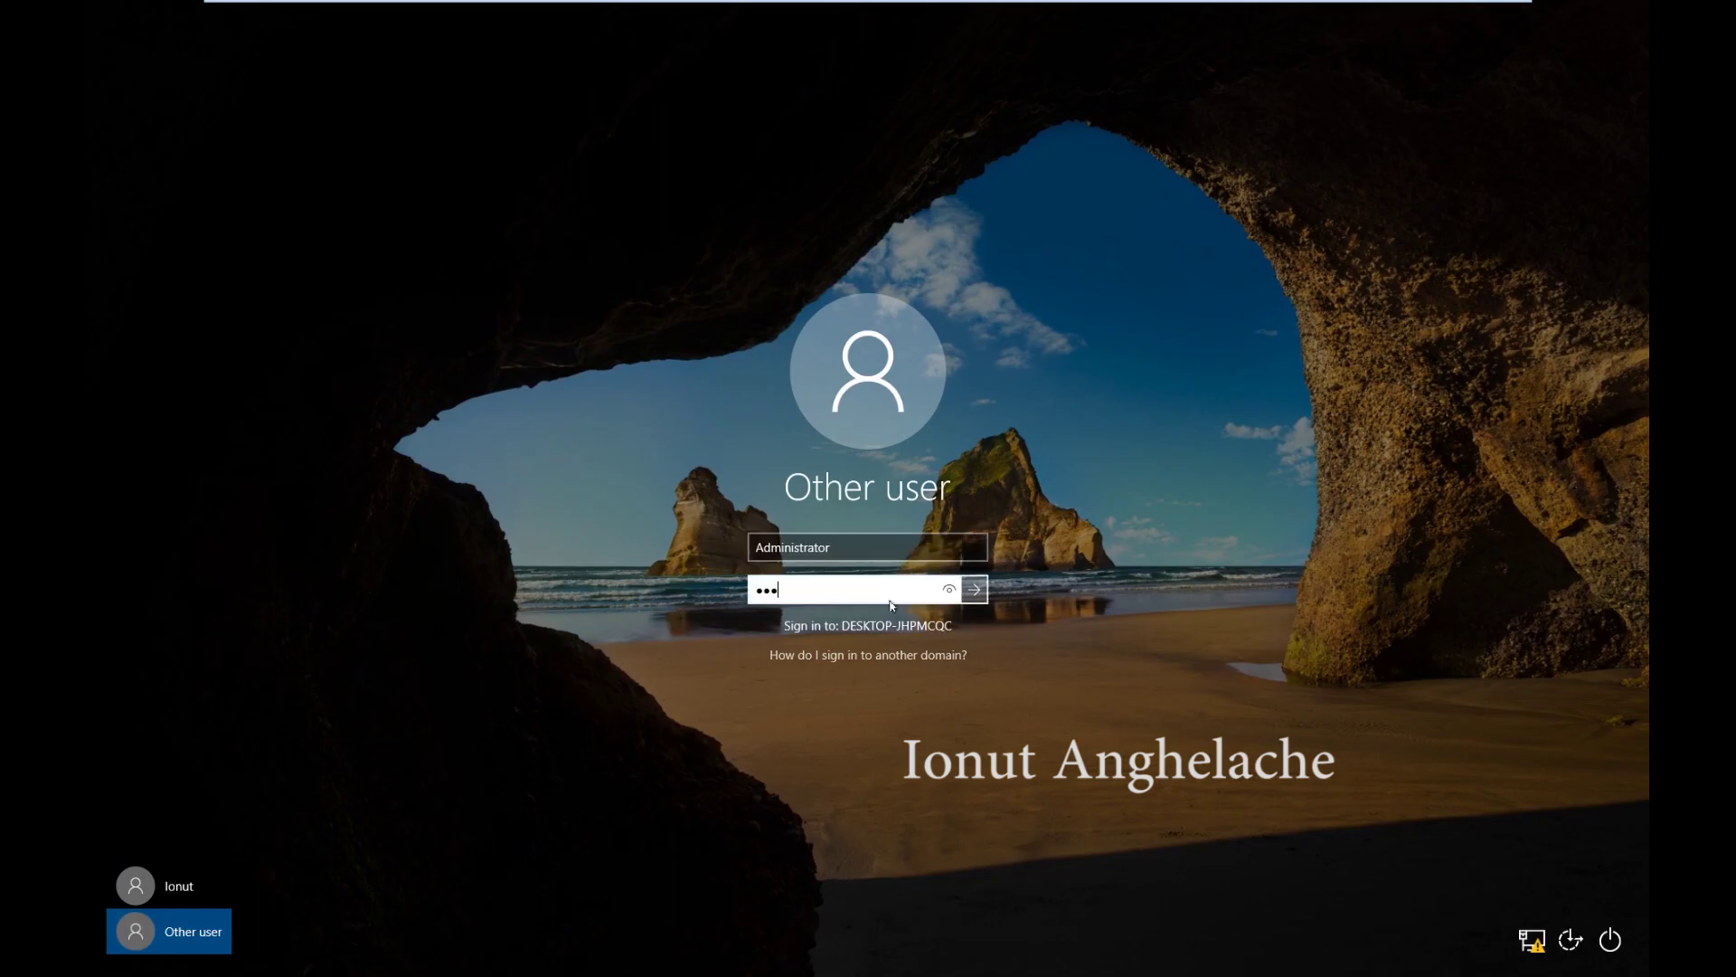
left_click(894, 546)
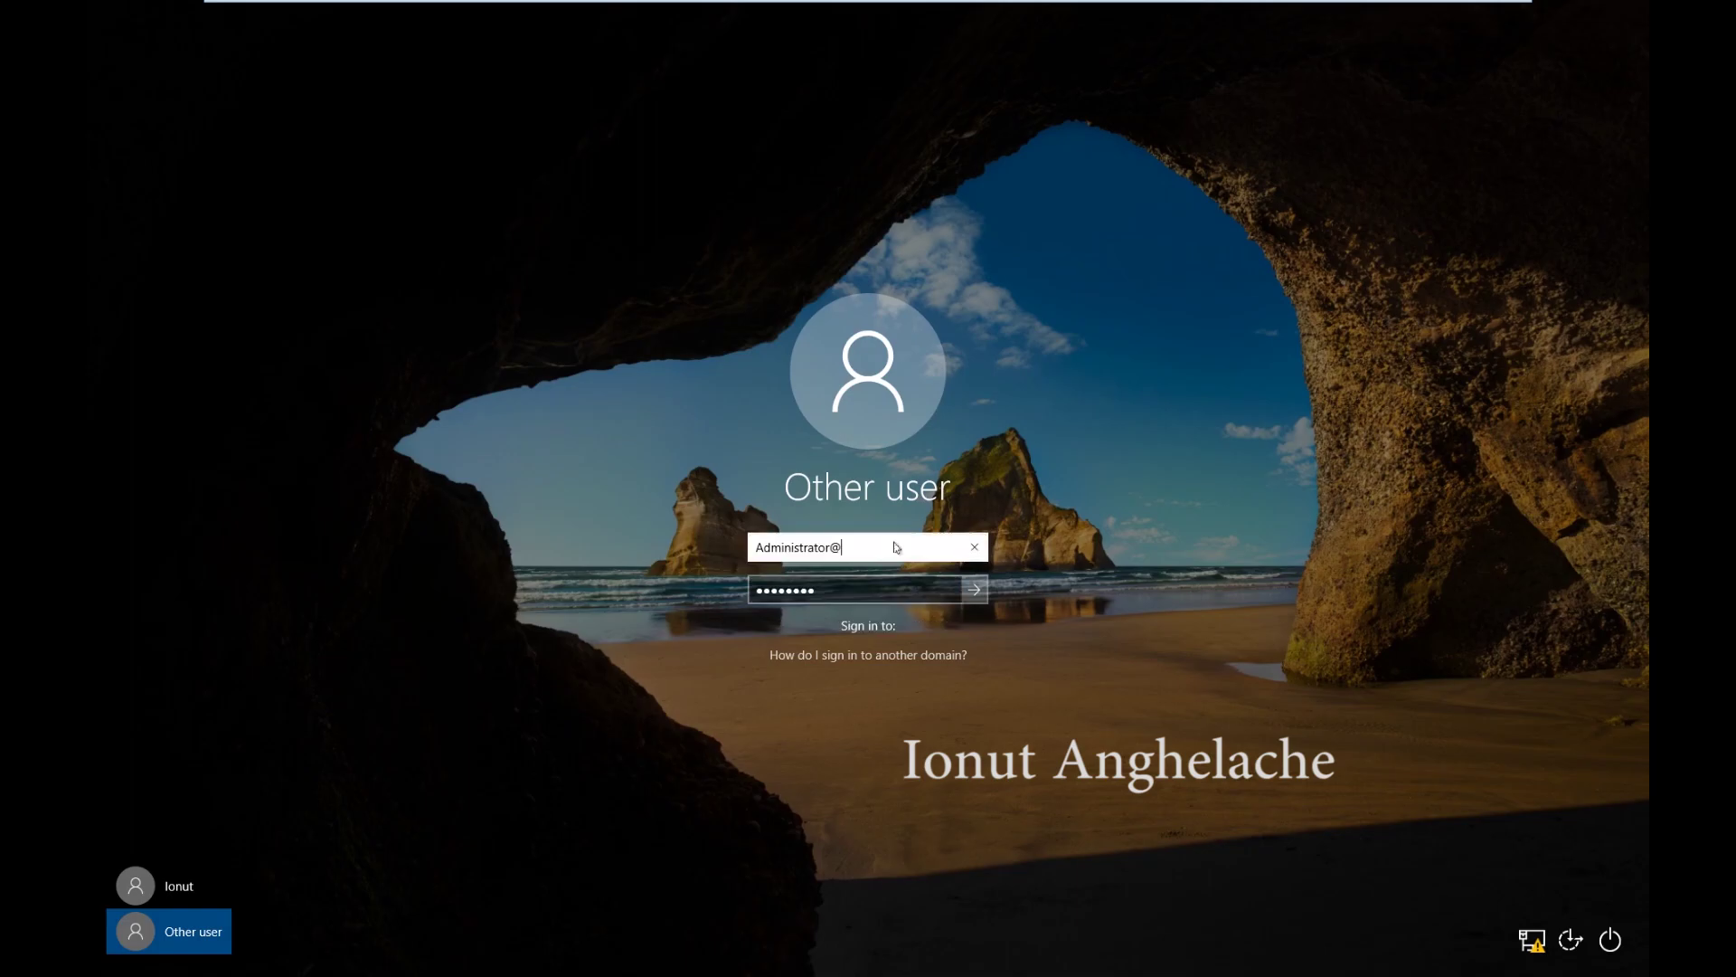
key("Return")
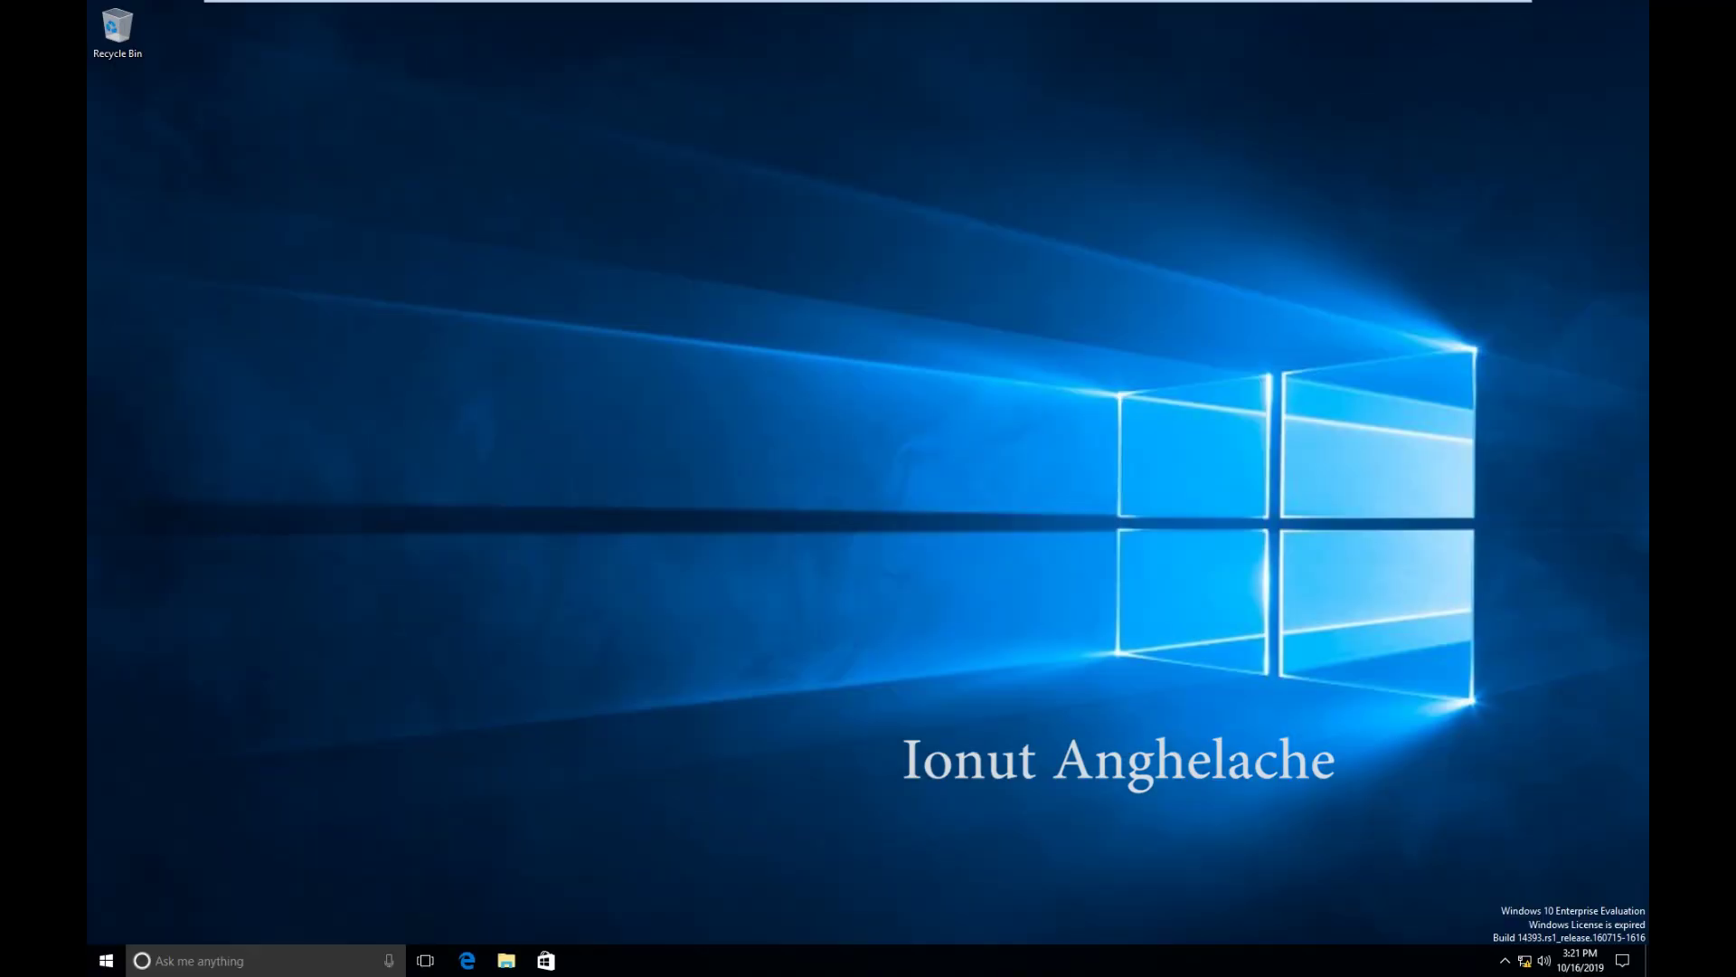
Check This PC Properties showing Canada.ca domain membership, then switch to the server VM
left_click(507, 961)
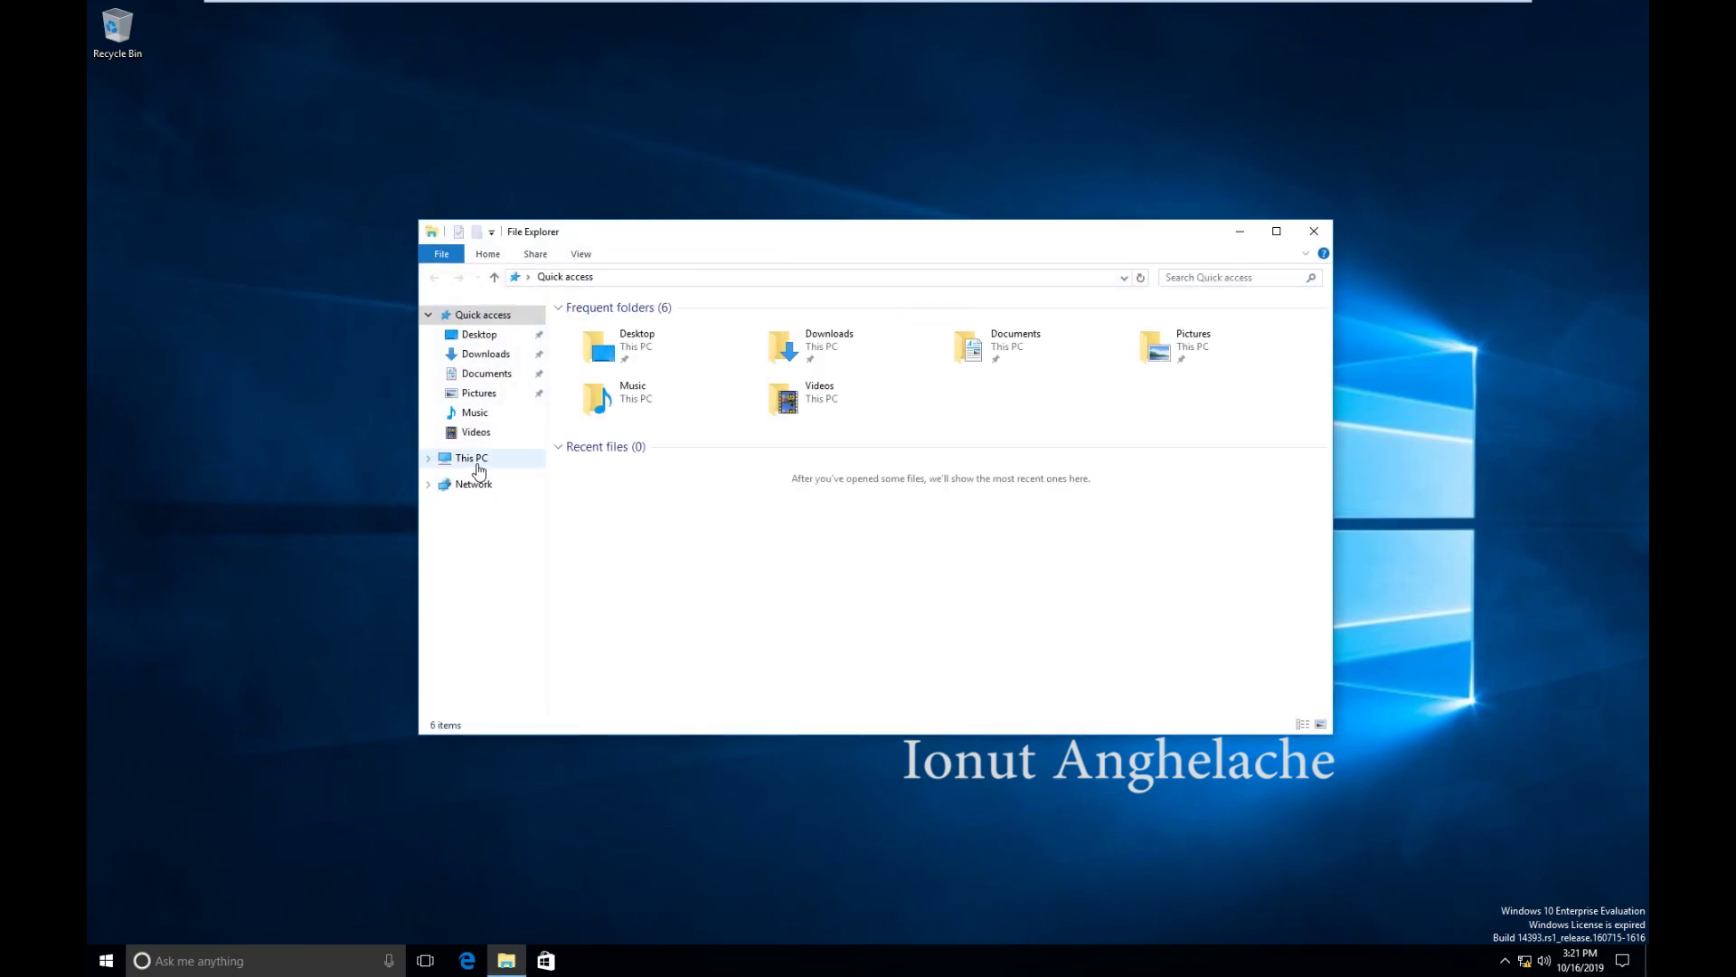
left_click(468, 458)
right_click(858, 635)
left_click(910, 783)
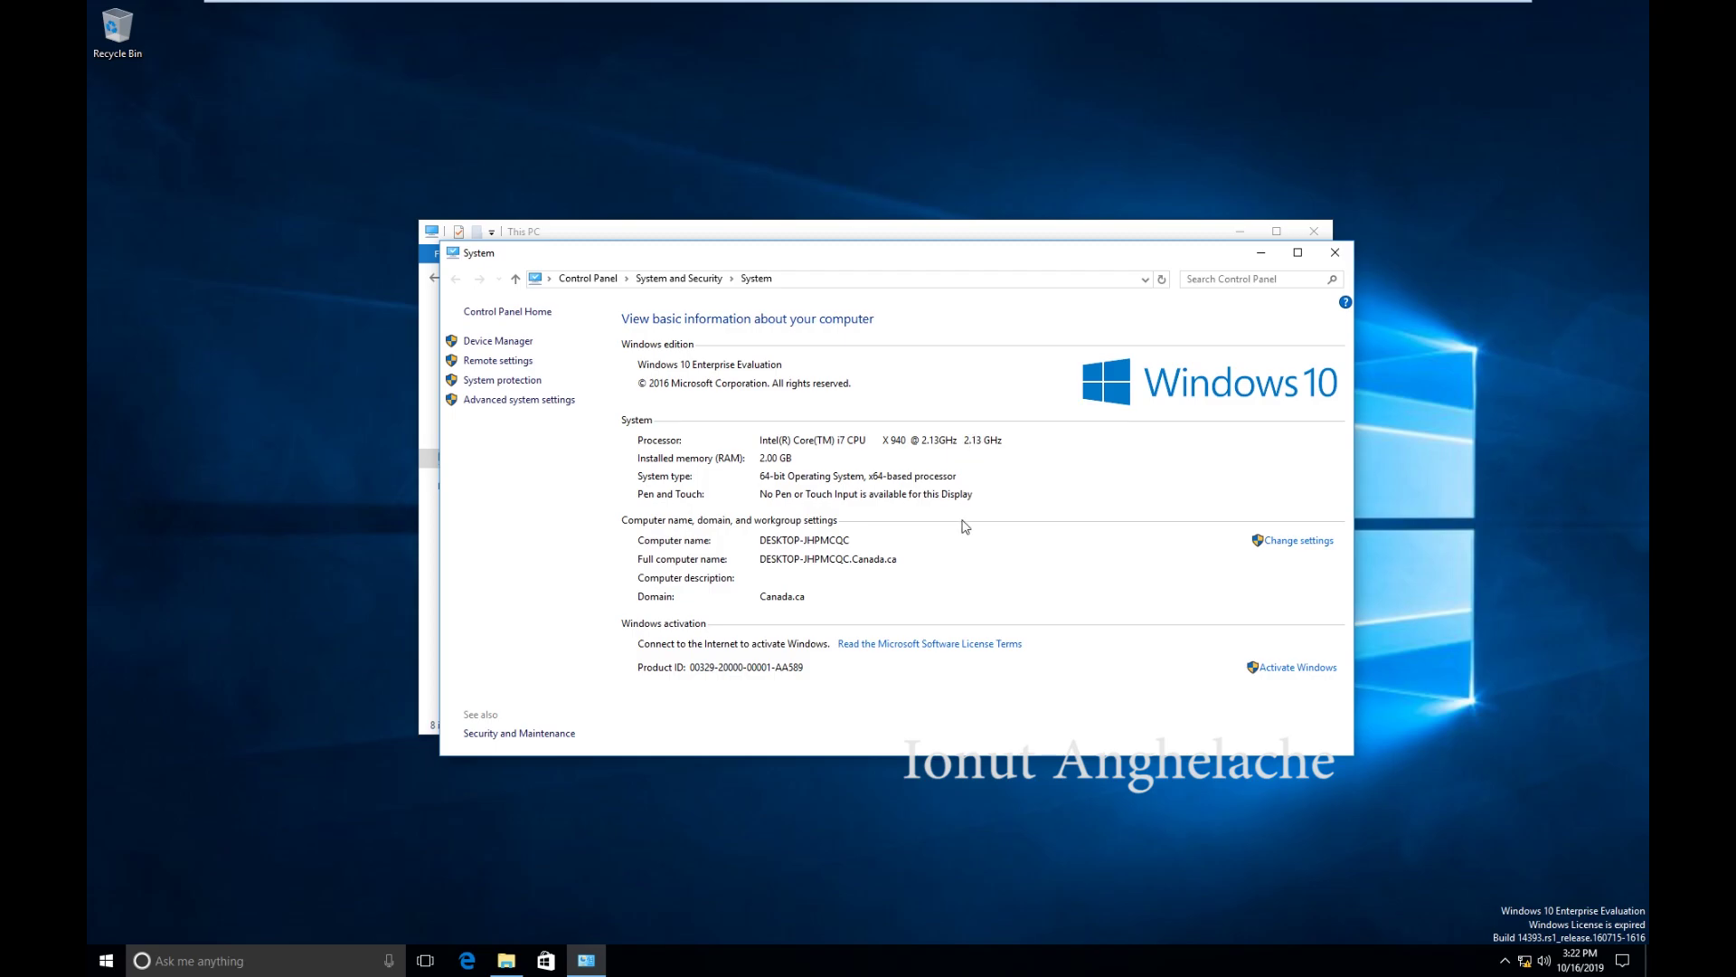
left_click(948, 11)
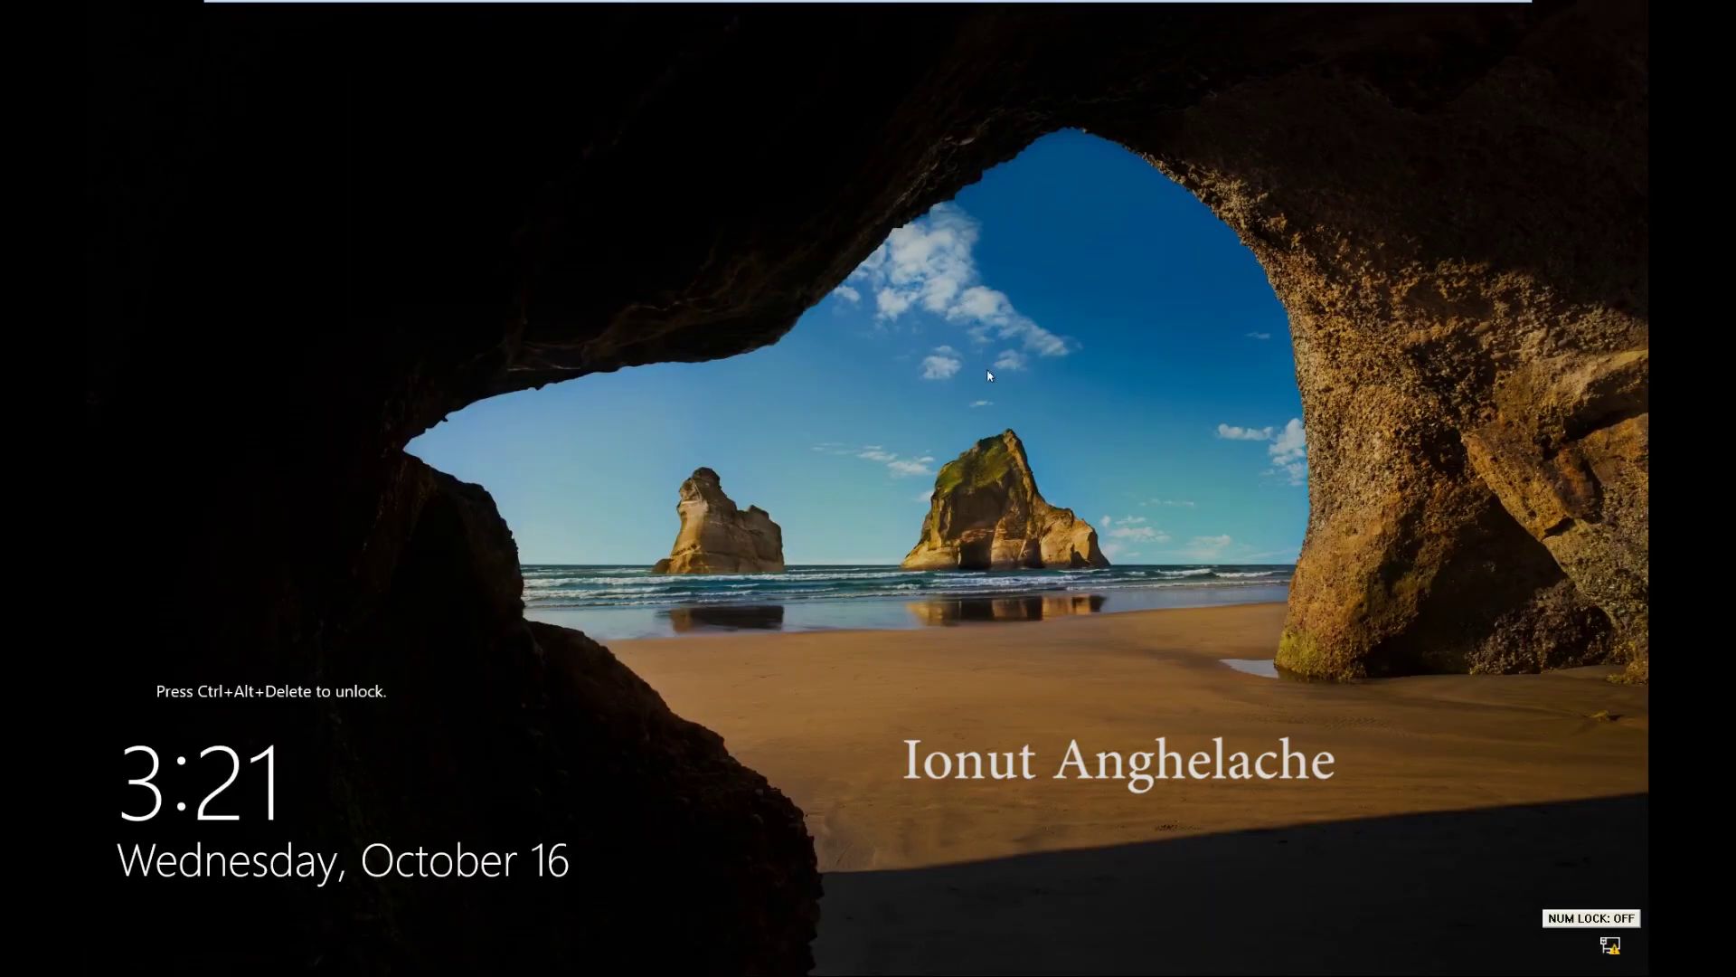
Sign in to the server with the password and launch Active Directory Users and Computers from Tools
key("ctrl+alt+Delete")
type("Pa")
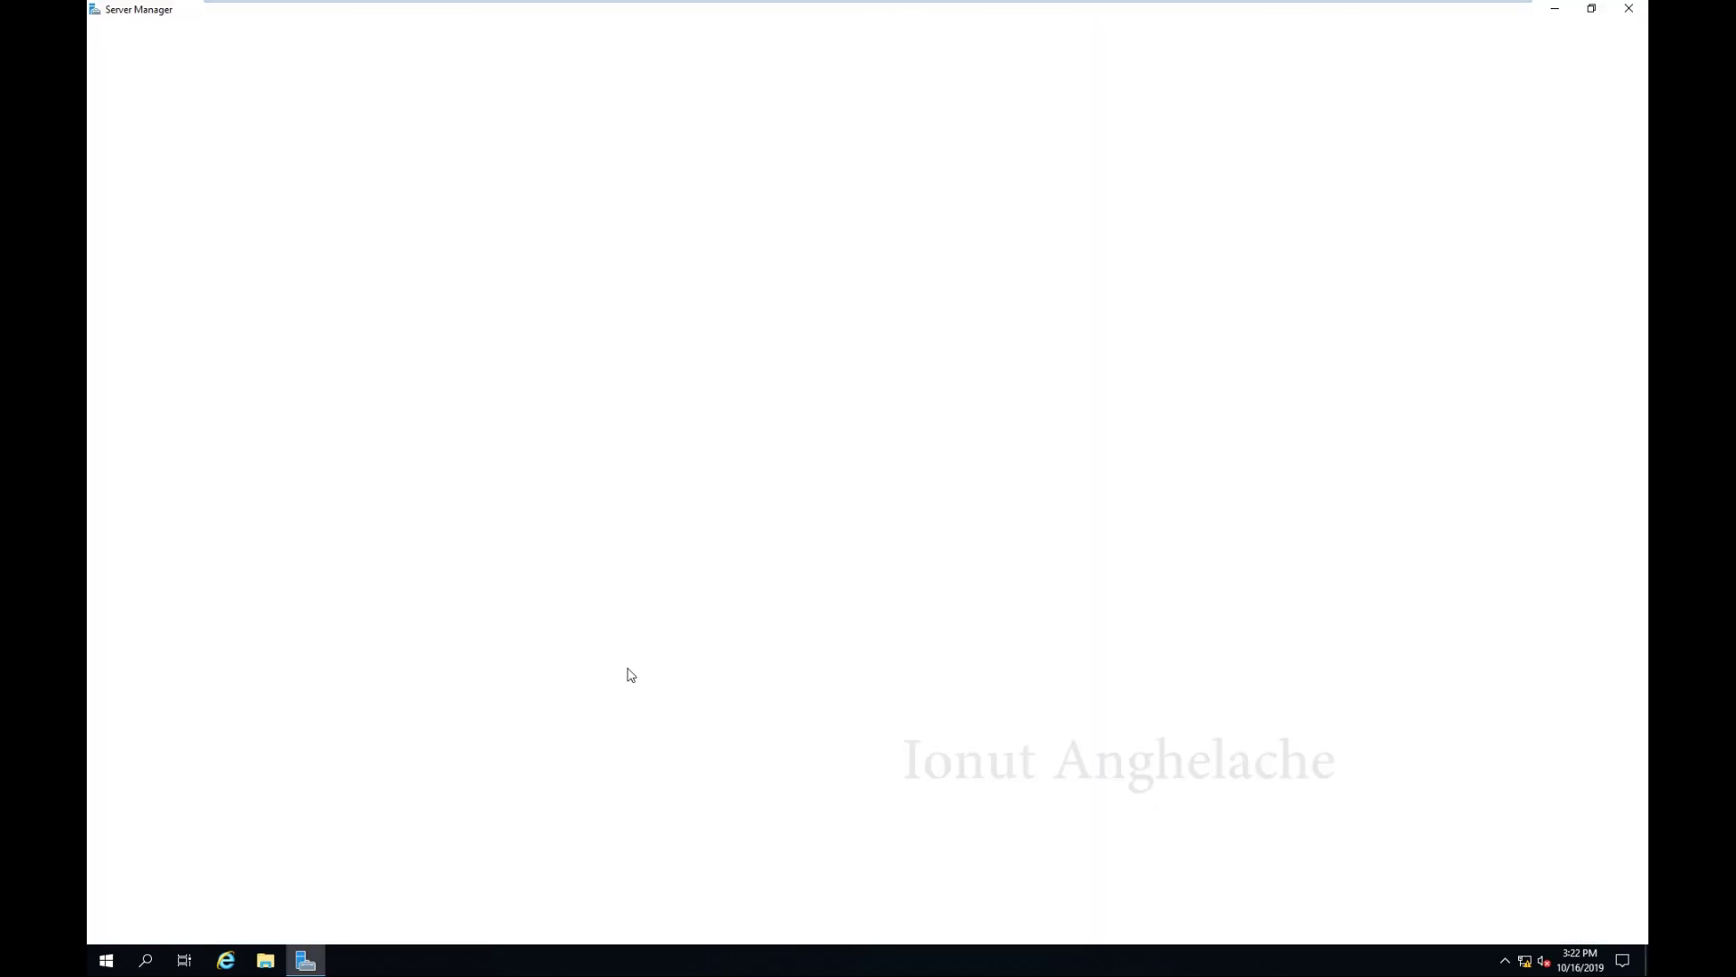
left_click(1529, 47)
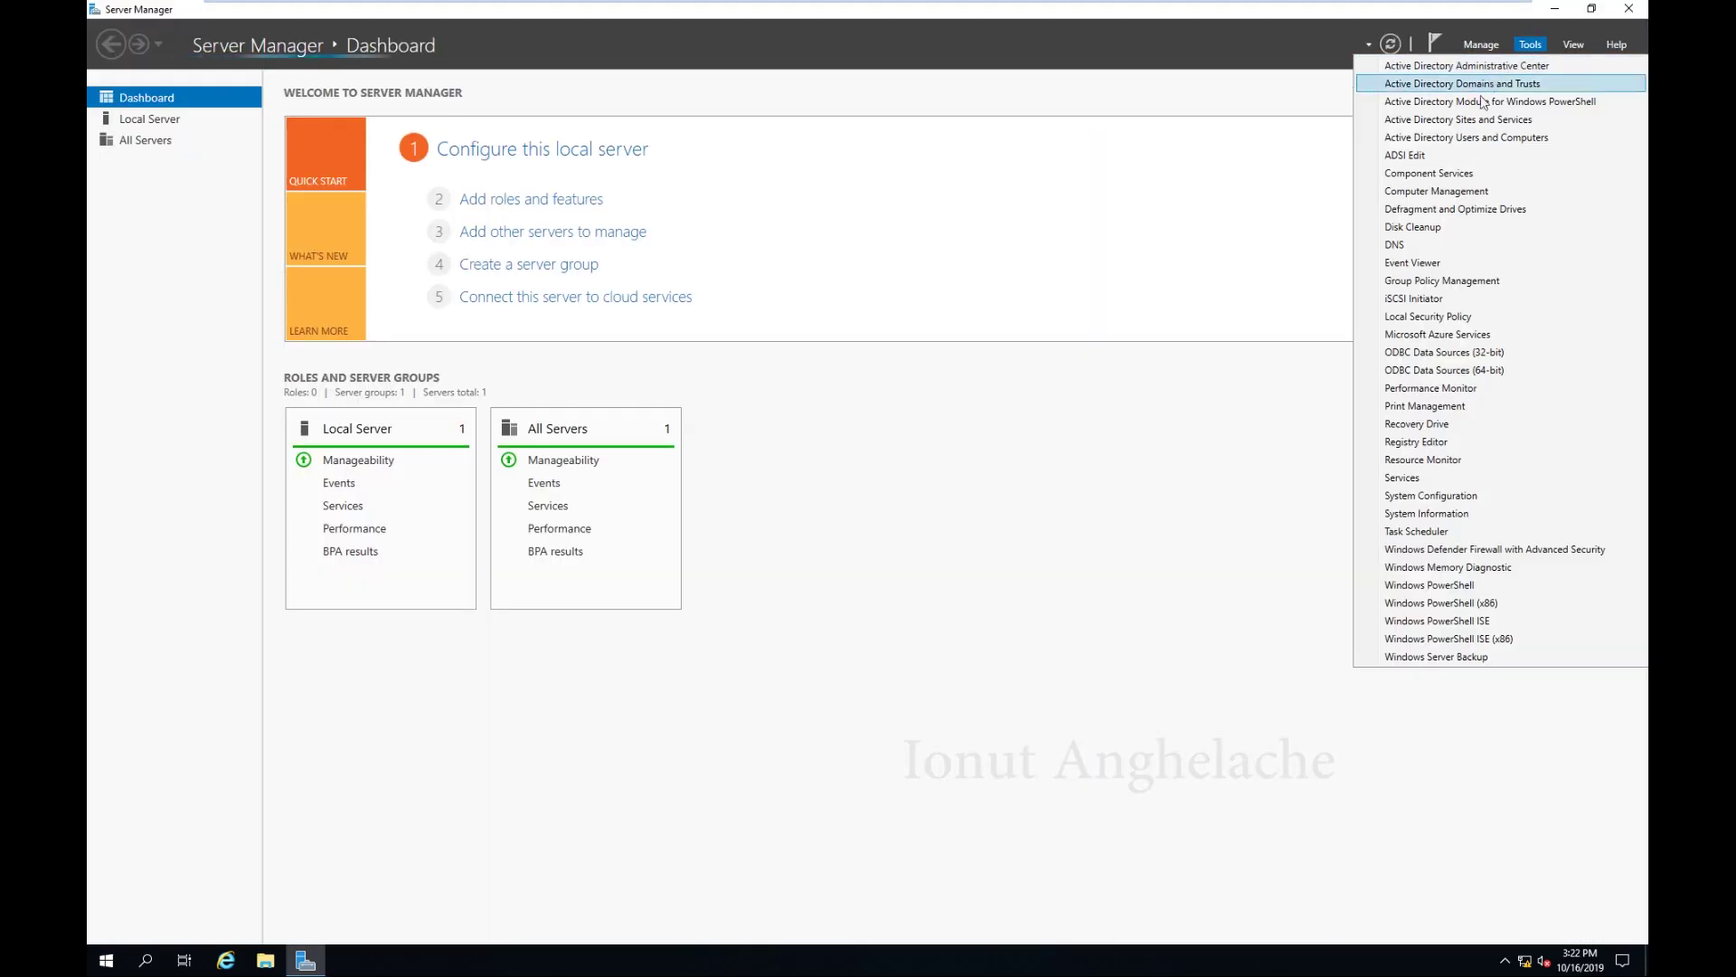
left_click(1485, 136)
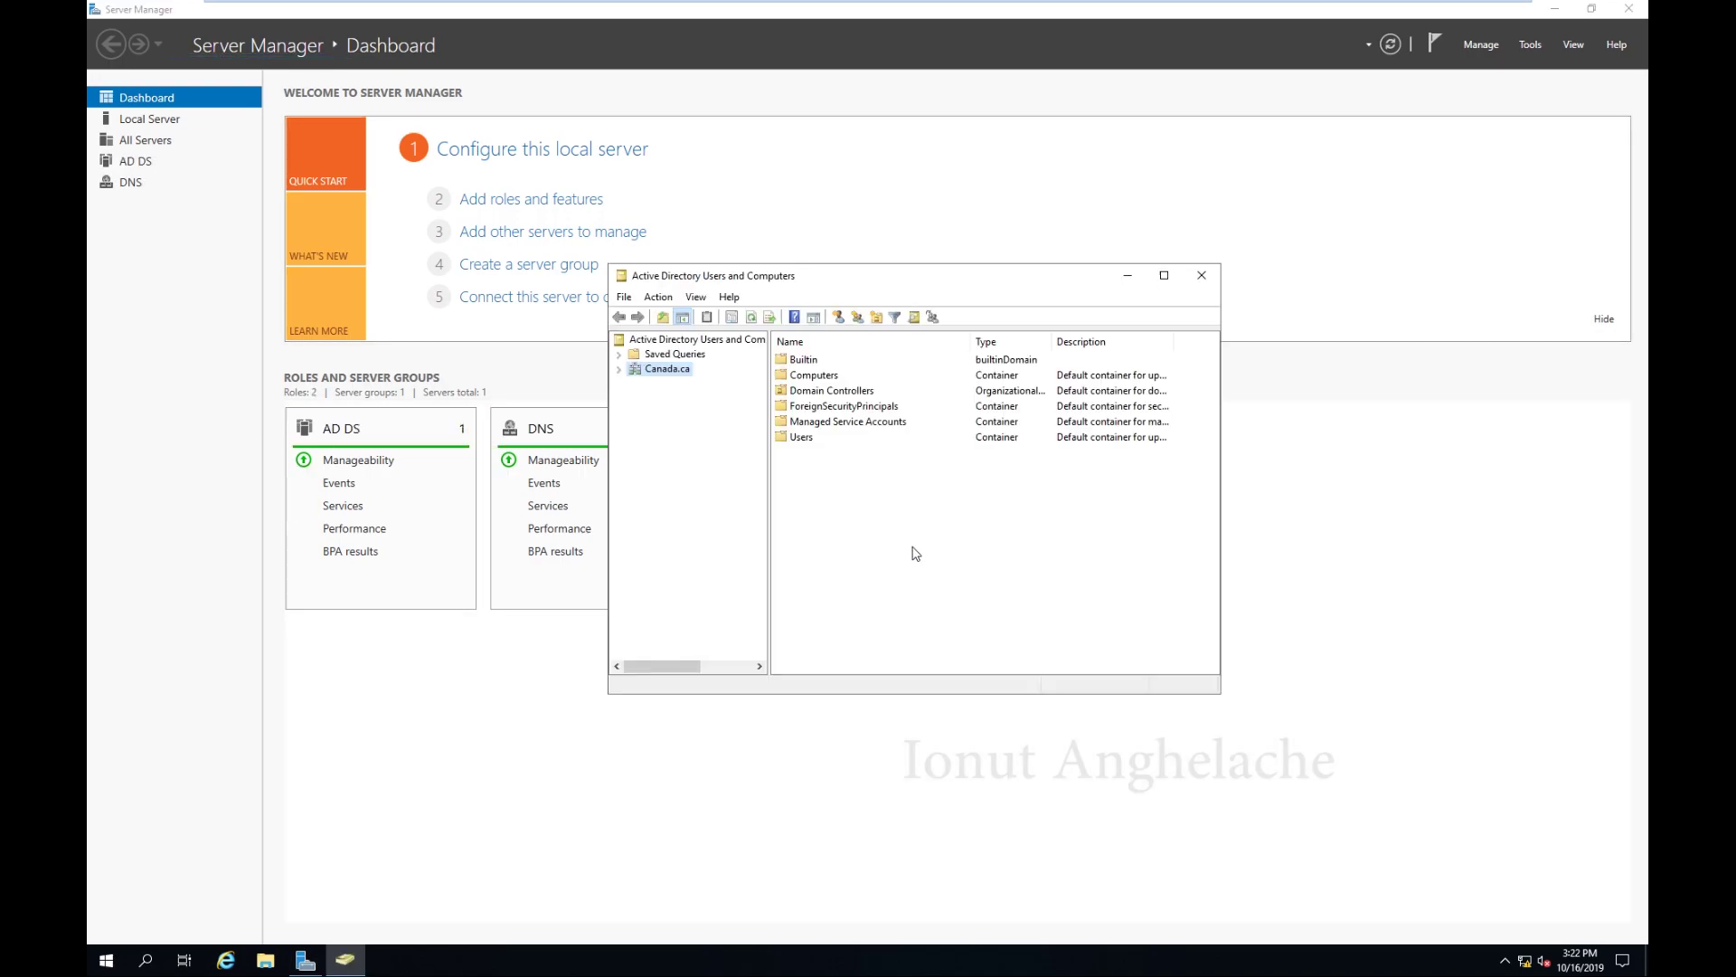
Select DESKTOP-JHPMCQC under Canada.ca > Computers and cross-check its name on the Windows 10 VM
double_click(659, 370)
left_click(680, 398)
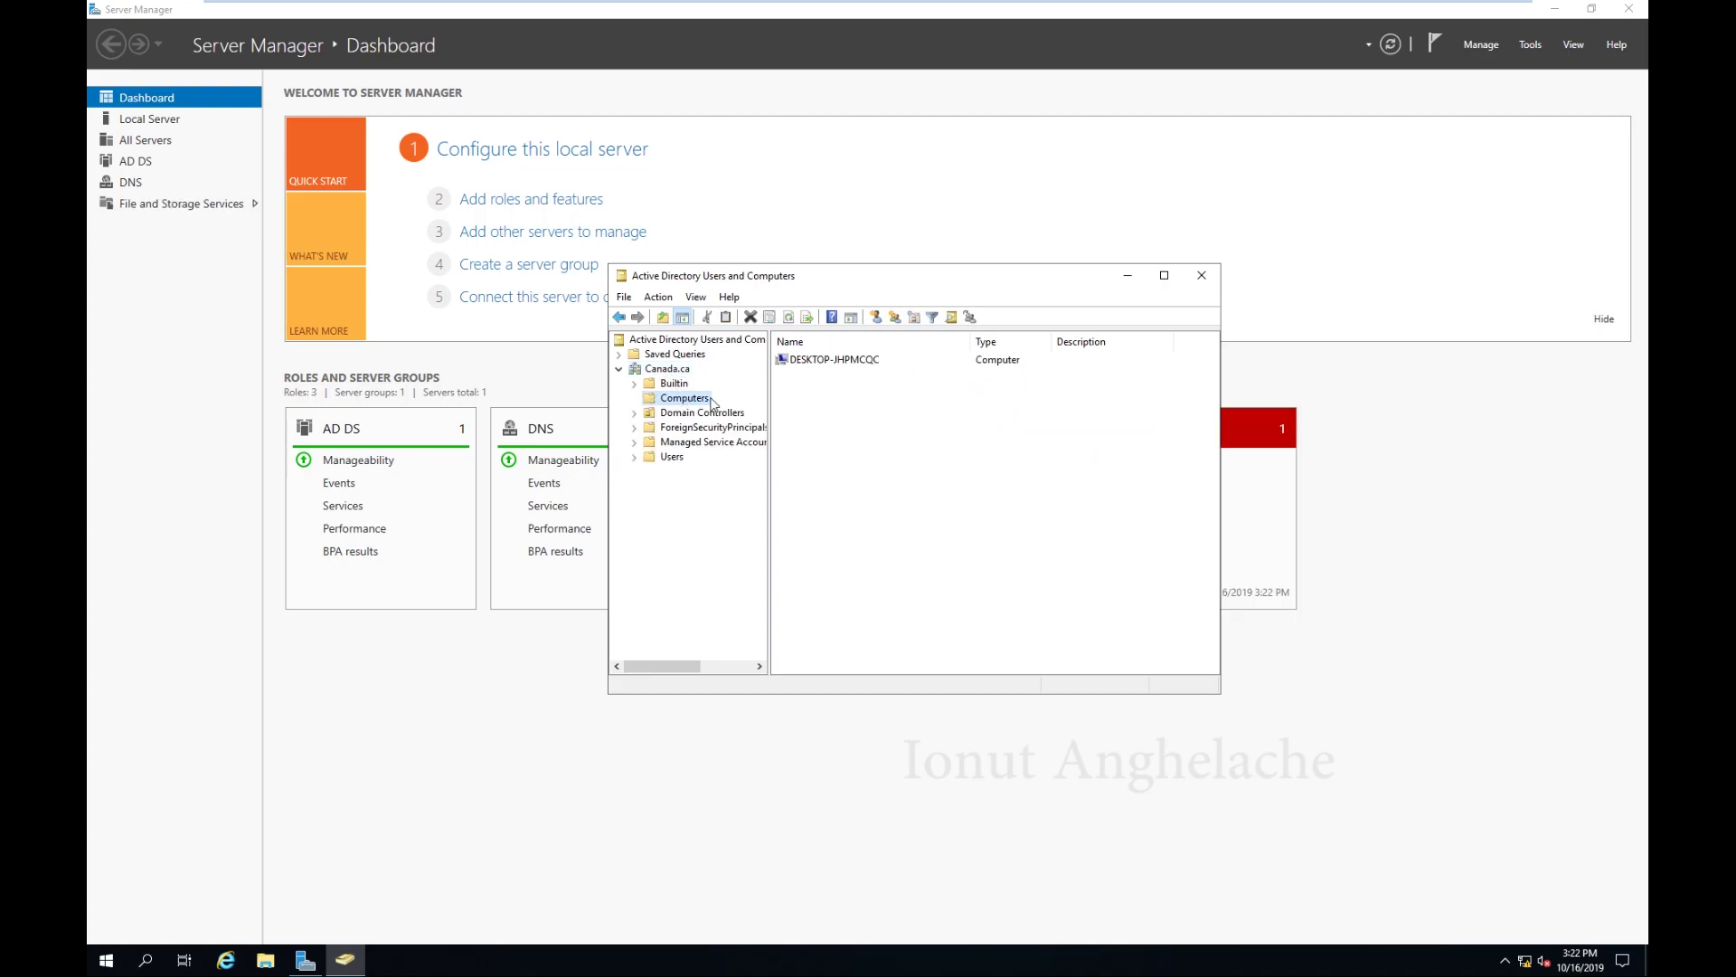
left_click_drag(790, 378, 892, 370)
left_click(1022, 11)
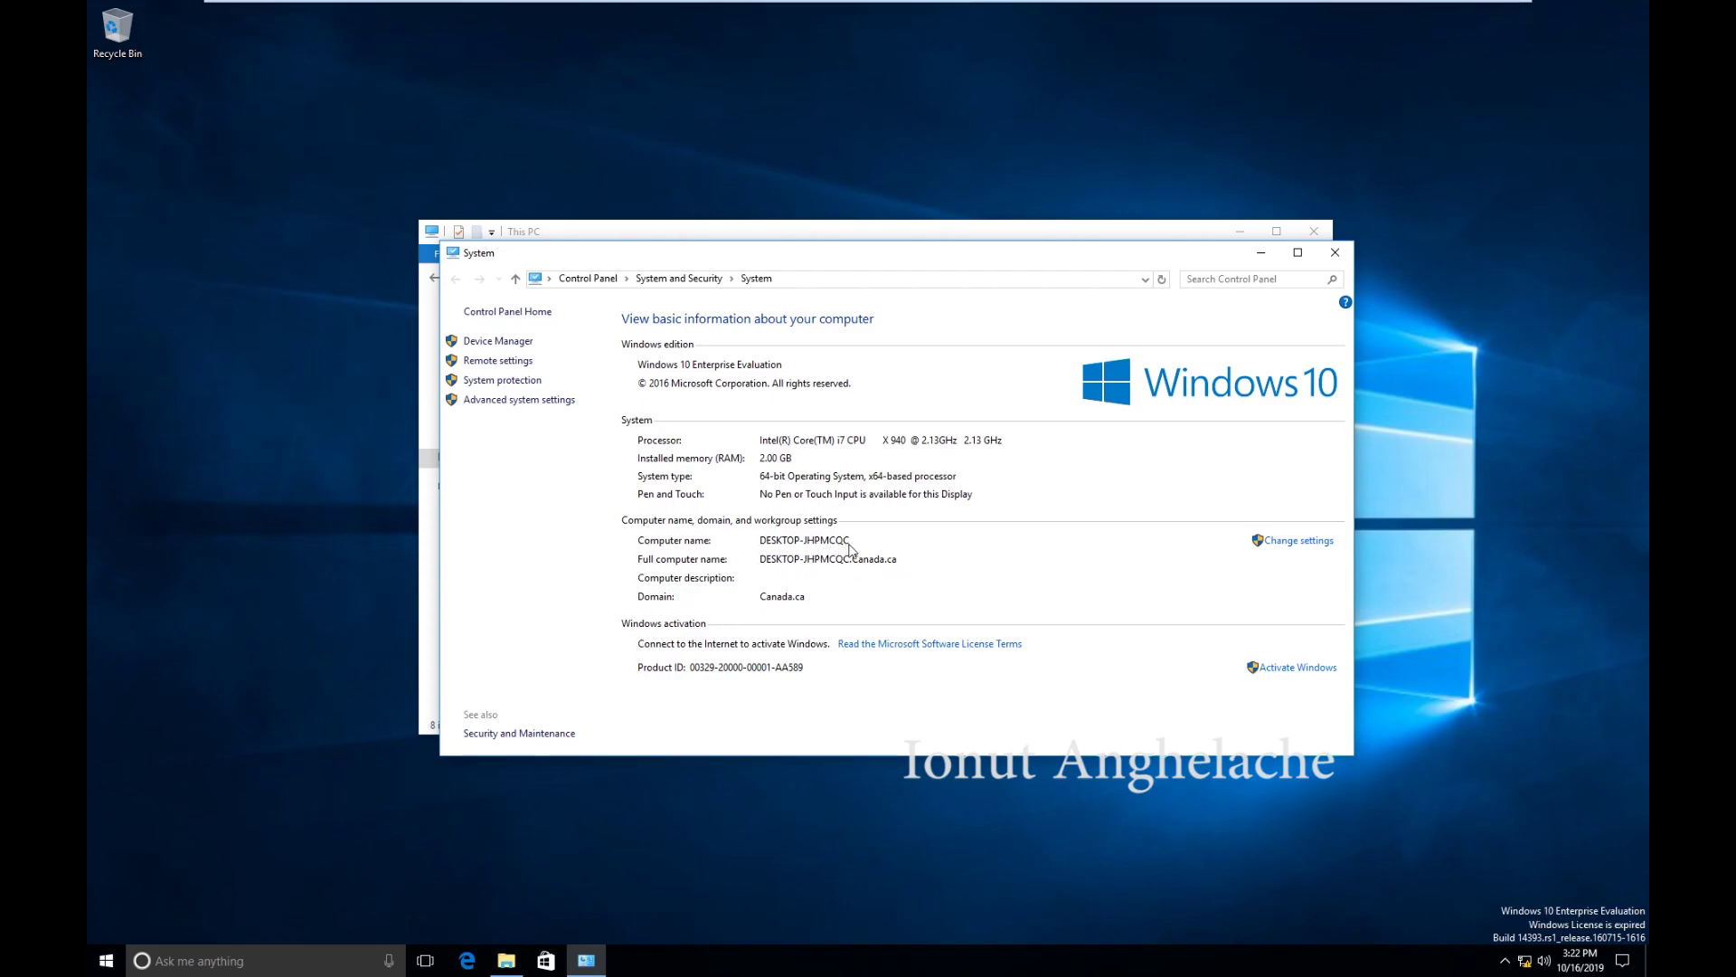
left_click(950, 9)
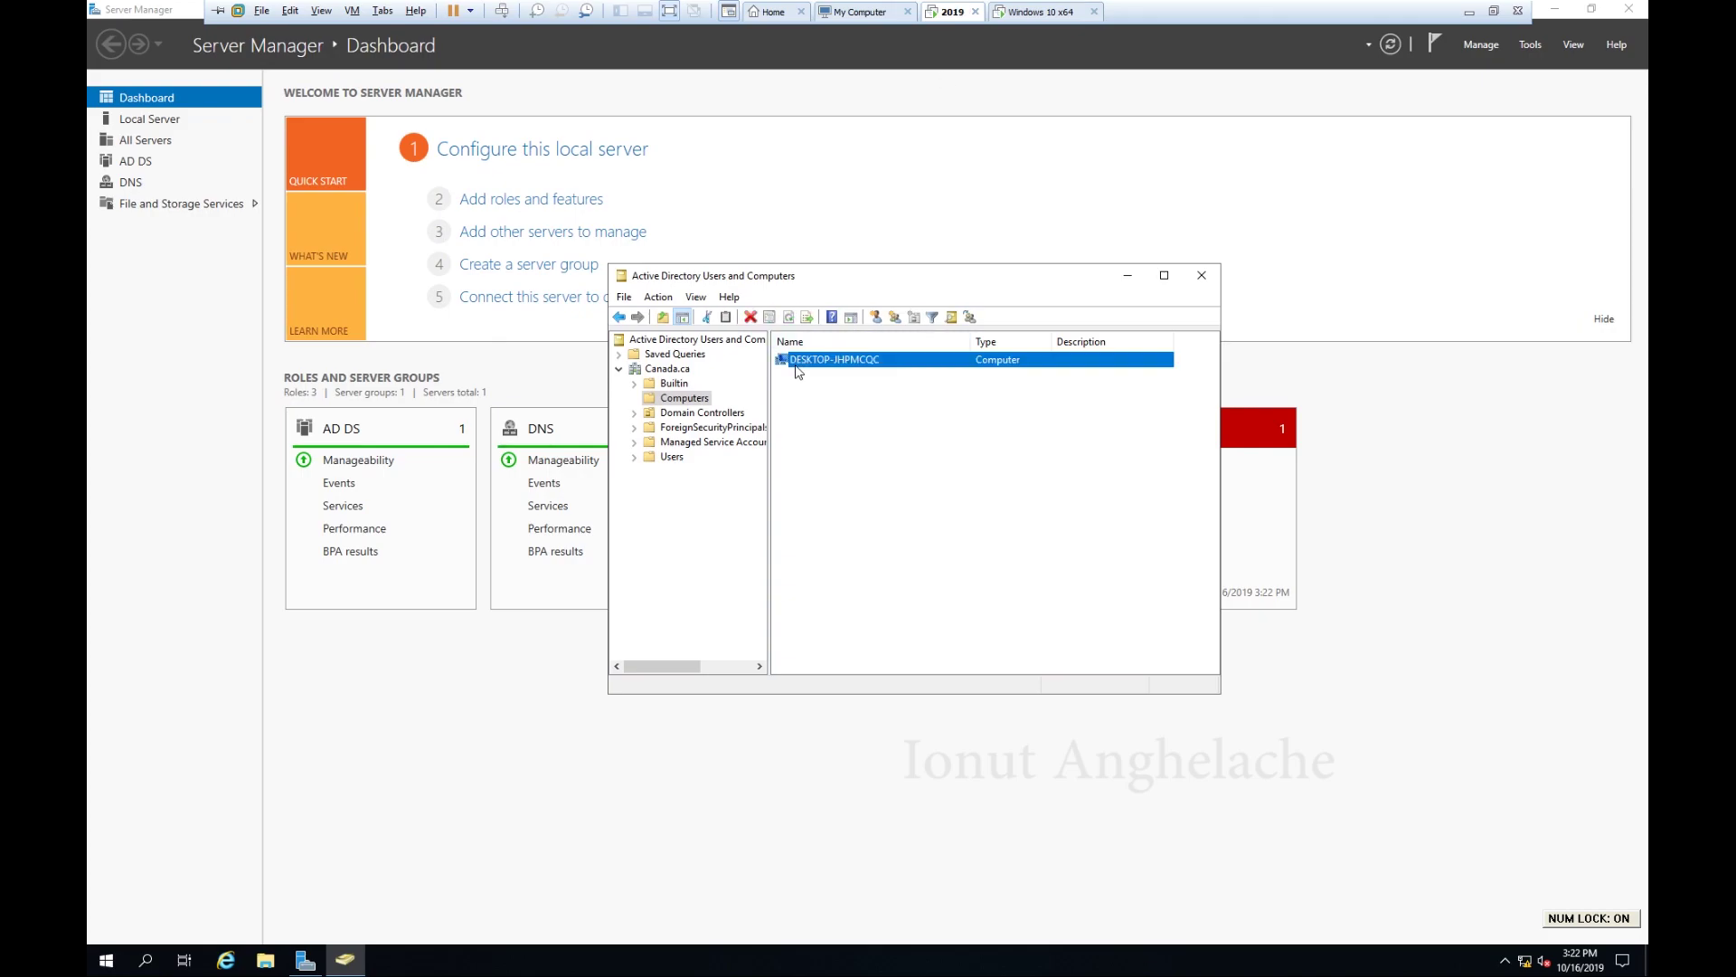